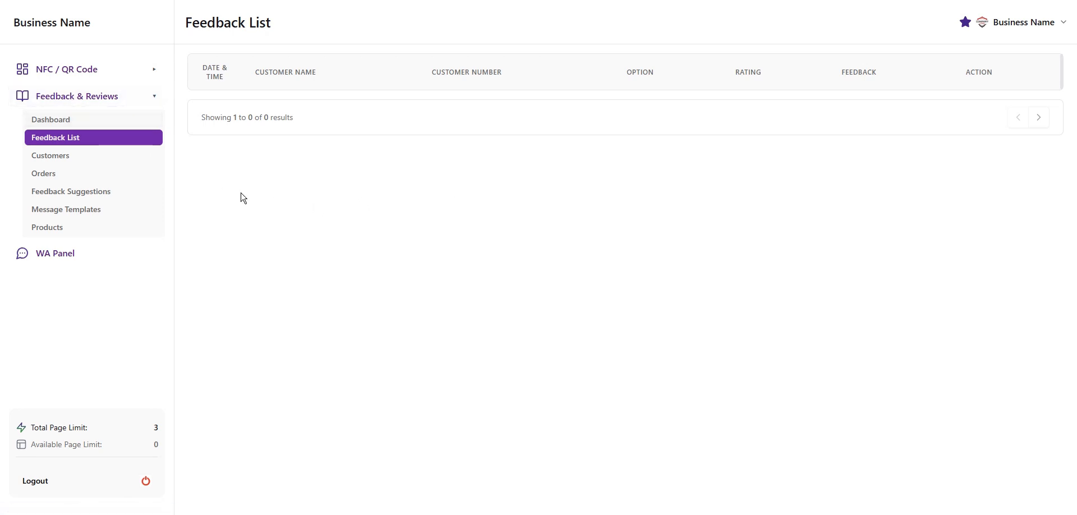
# - Examine the Customers, Orders, Feedback Suggestions and Message Templates pages of Feedback & Reviews, returning to the dashboard after each
pyautogui.click(46, 122)
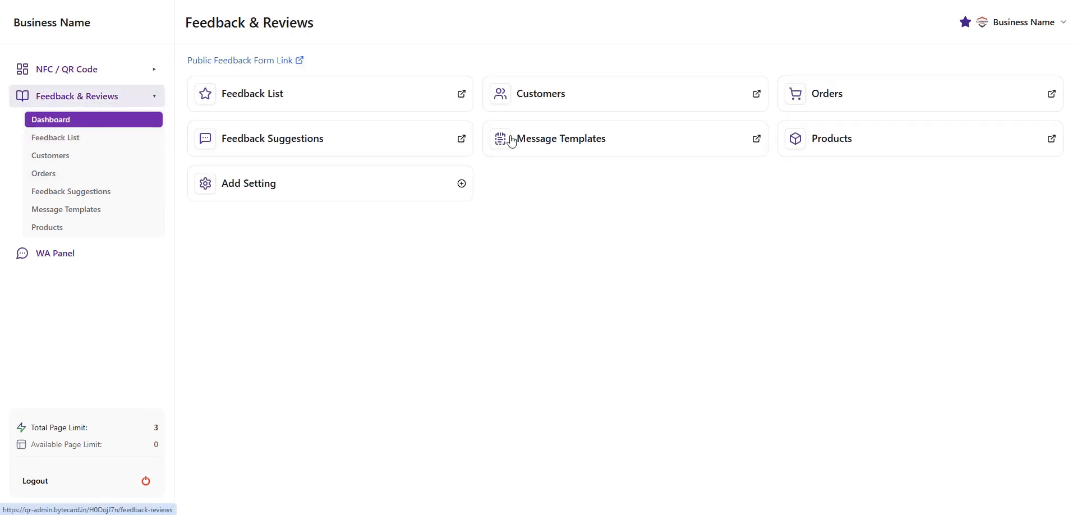
pyautogui.click(565, 101)
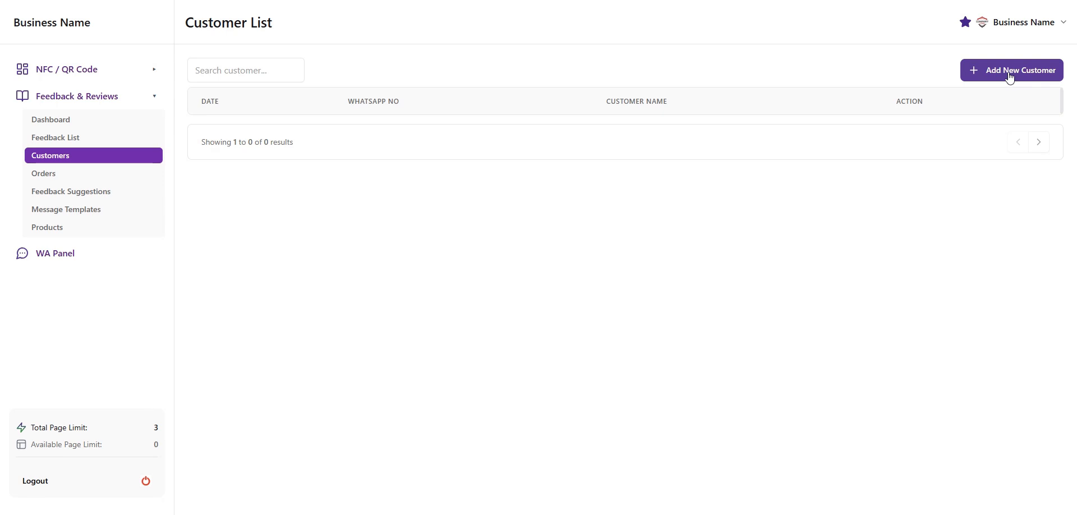
pyautogui.click(71, 124)
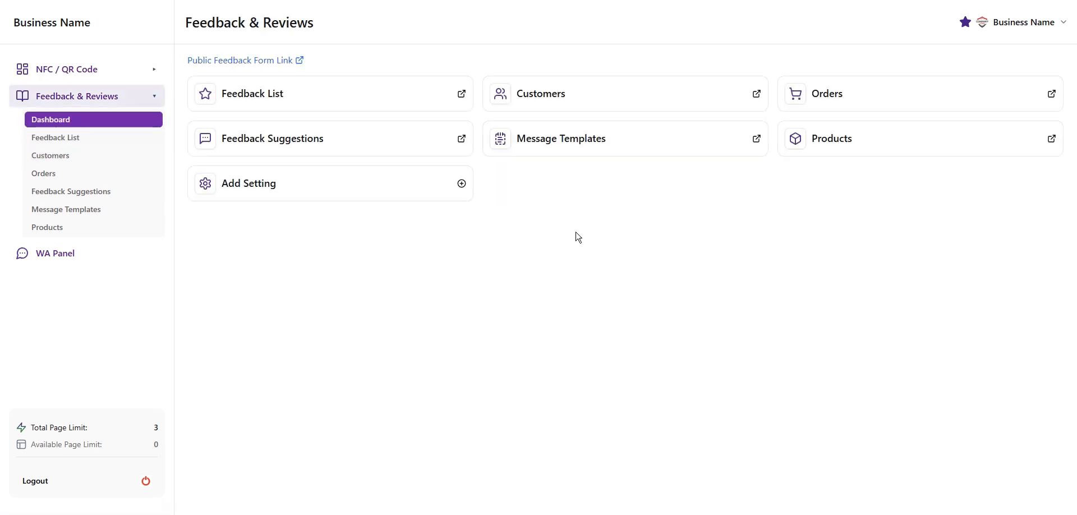
pyautogui.click(851, 94)
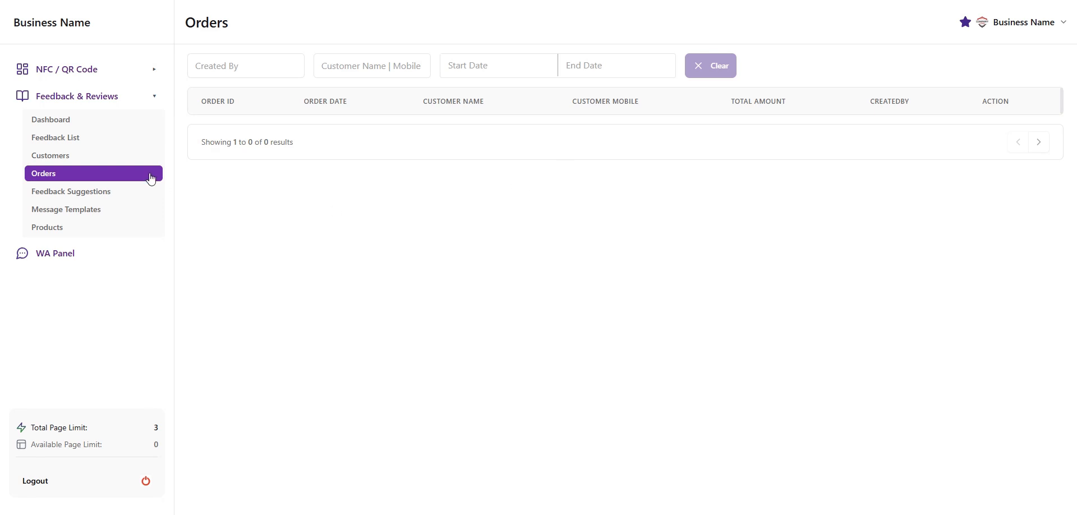
pyautogui.click(79, 119)
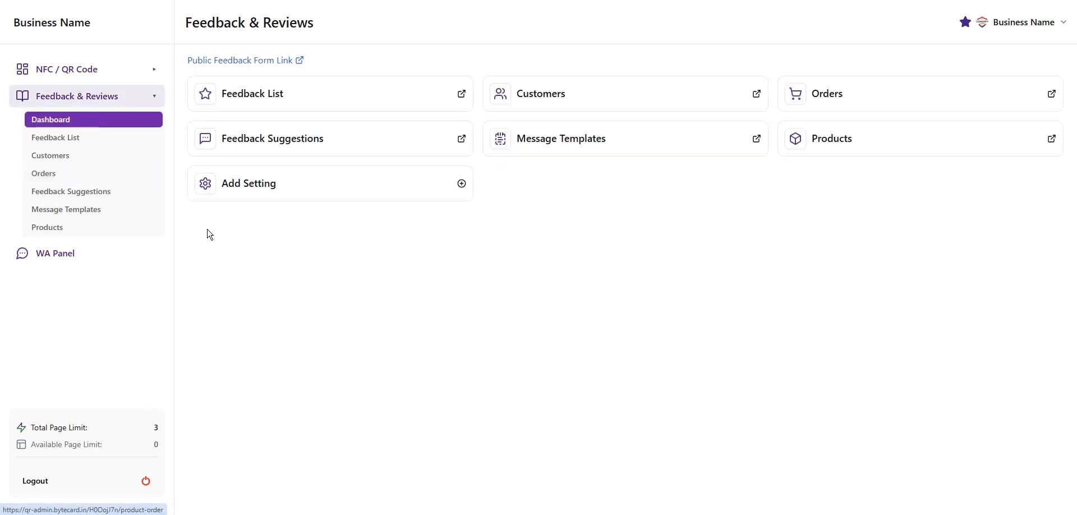
pyautogui.click(263, 147)
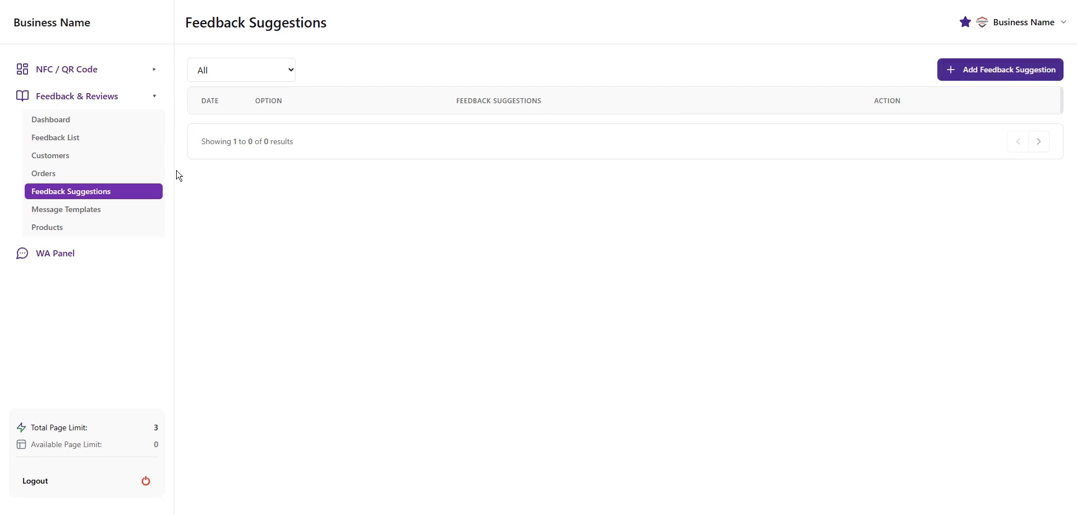
pyautogui.click(71, 119)
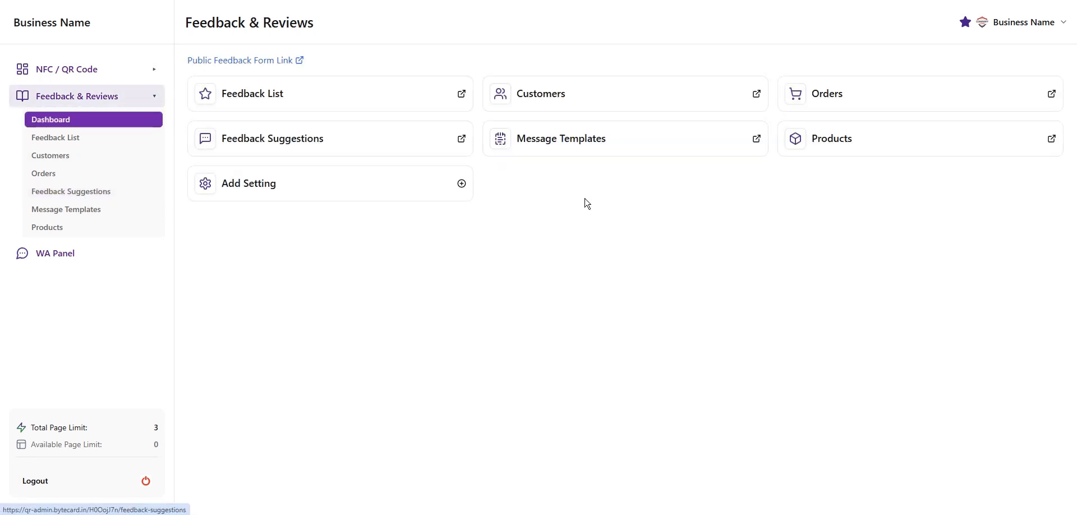
pyautogui.click(582, 148)
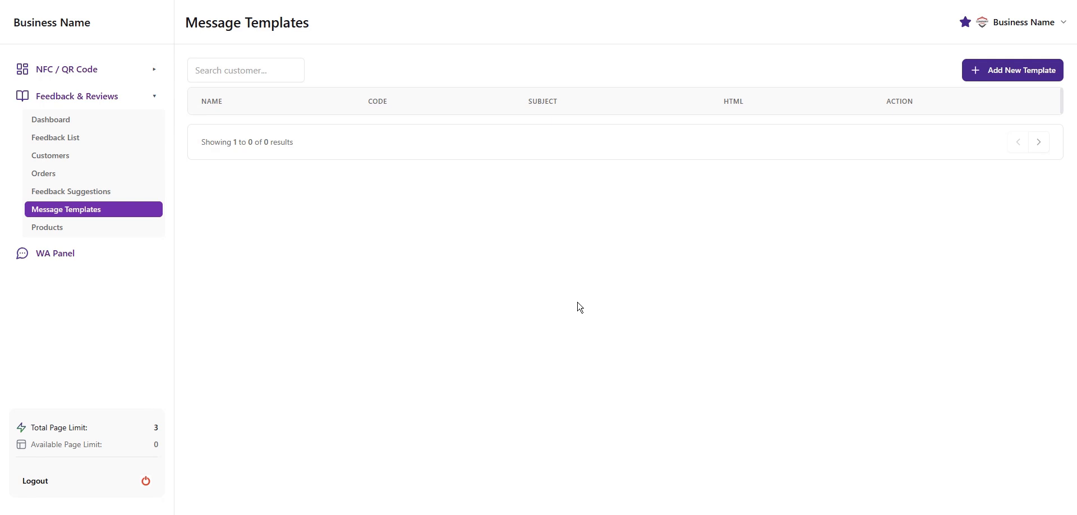
pyautogui.click(67, 123)
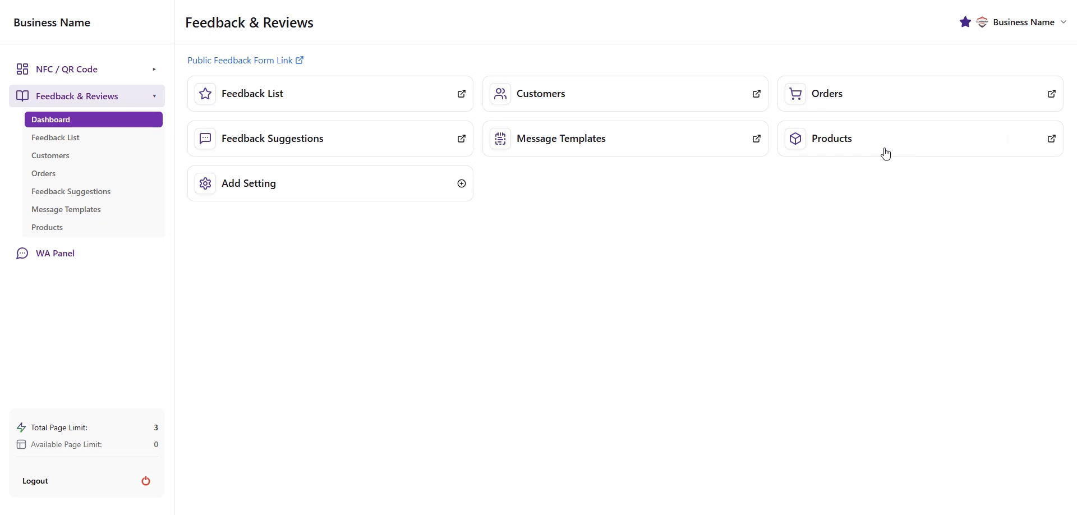
# - View the Products page and its blank form for adding a product, then return to the Feedback & Reviews dashboard
pyautogui.click(837, 146)
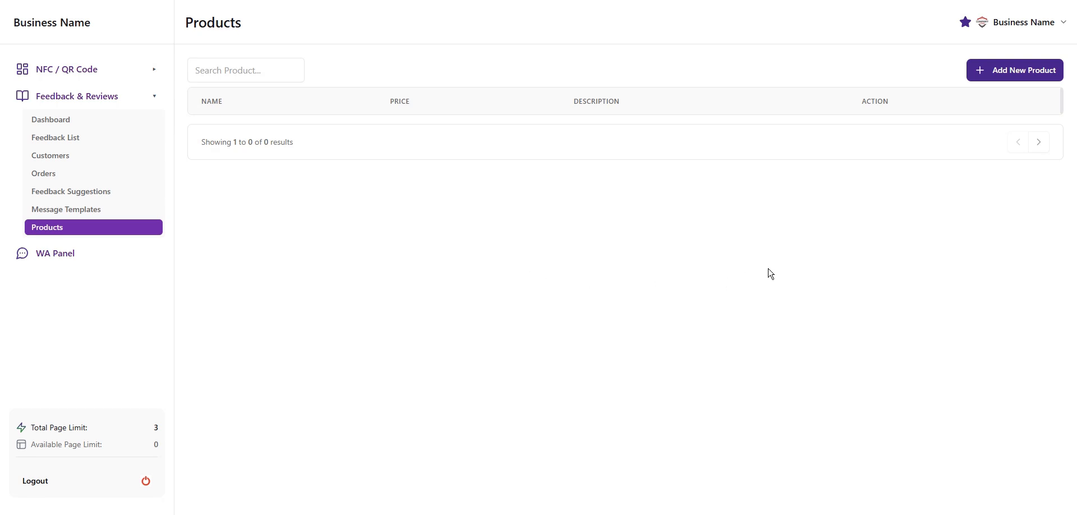
pyautogui.click(1026, 70)
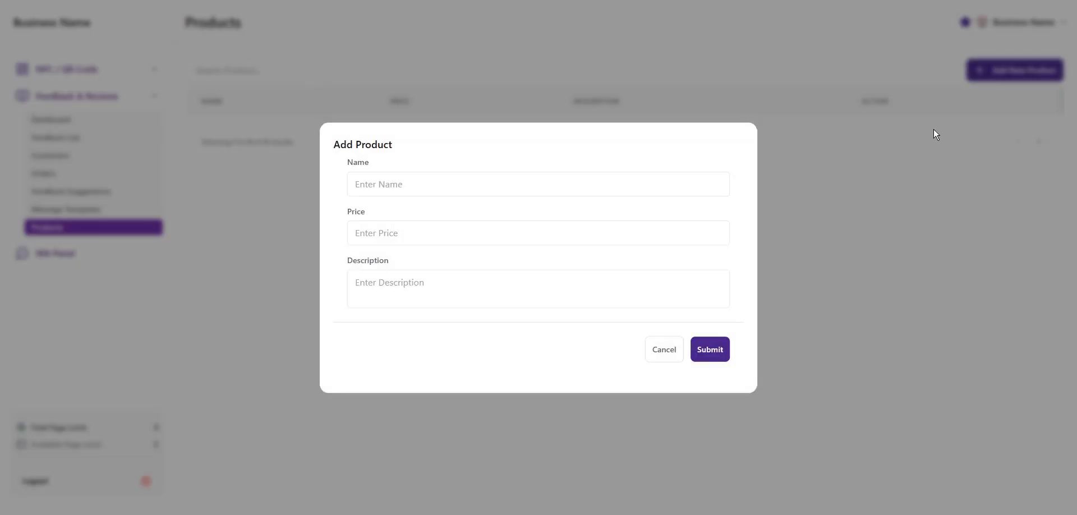
pyautogui.click(664, 347)
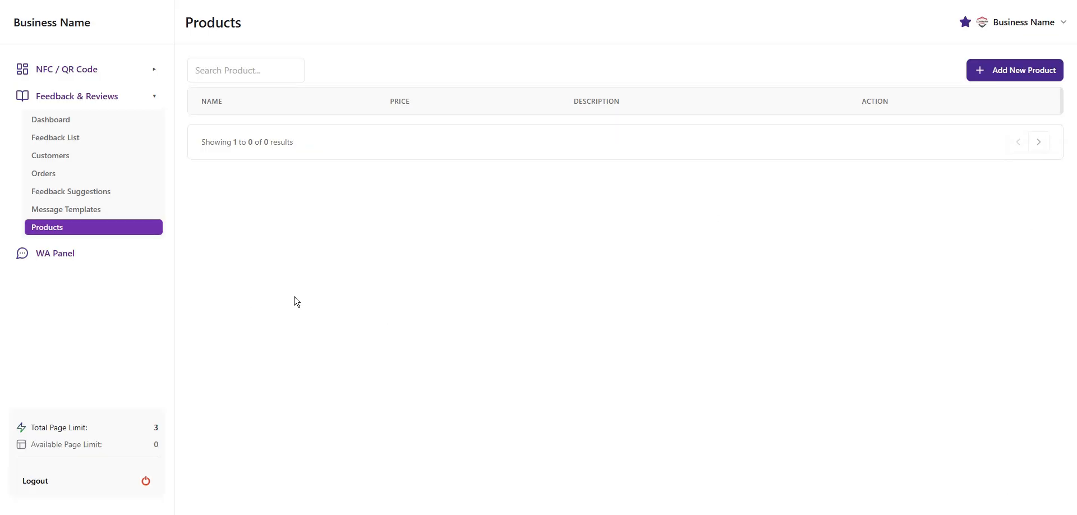
pyautogui.click(71, 119)
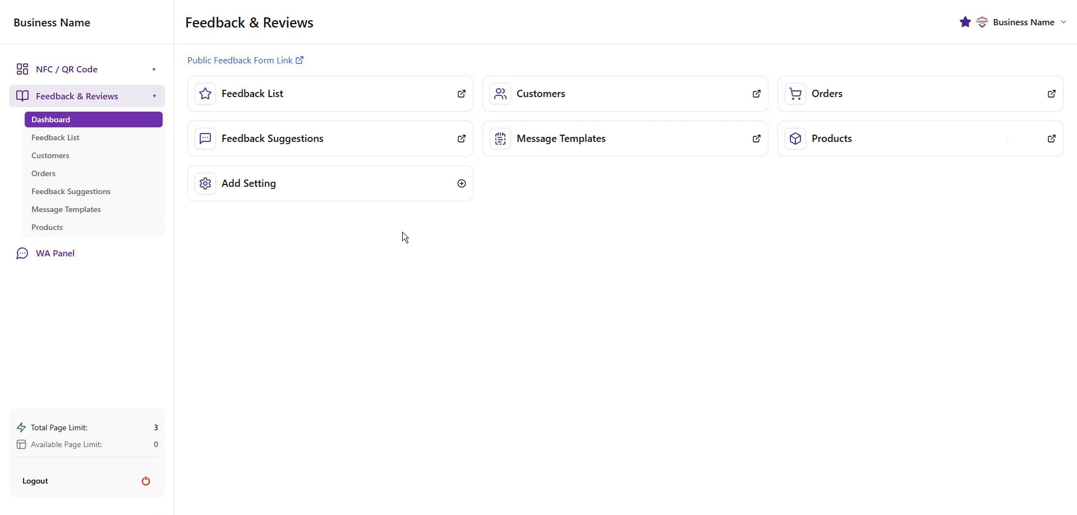
# - Examine the feedback settings for customer form fields, option titles, suggestions and message templates, then return to the dashboard
pyautogui.click(287, 191)
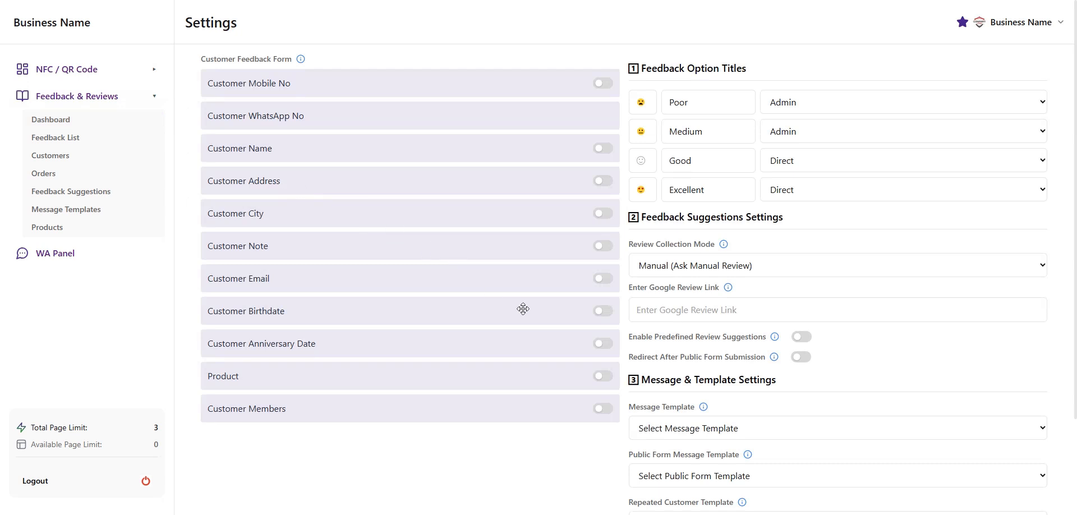
pyautogui.scroll(-2, 523, 309)
pyautogui.scroll(2, 523, 309)
pyautogui.scroll(-1, 806, 365)
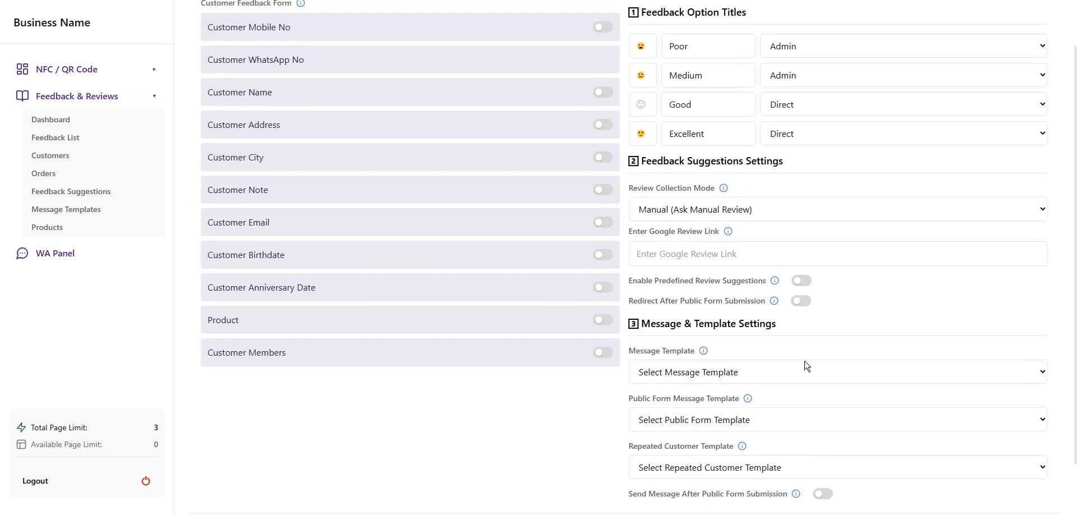
pyautogui.scroll(1, 443, 410)
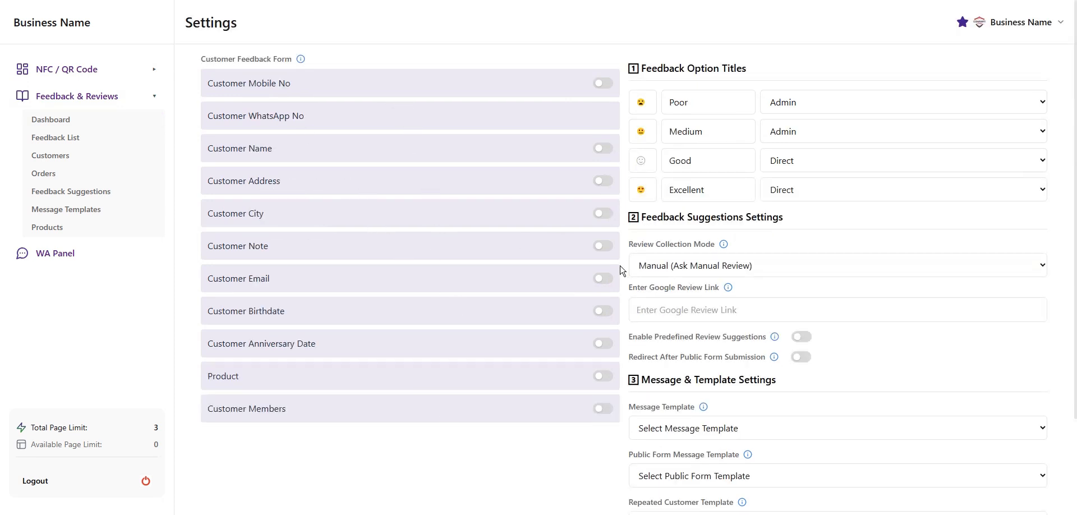
pyautogui.scroll(-2, 783, 398)
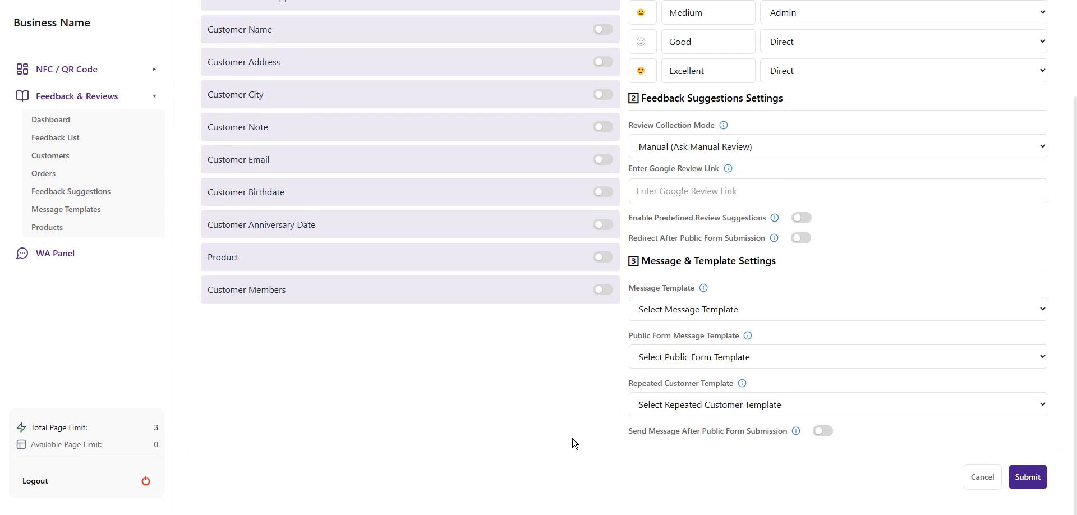
pyautogui.scroll(2, 572, 440)
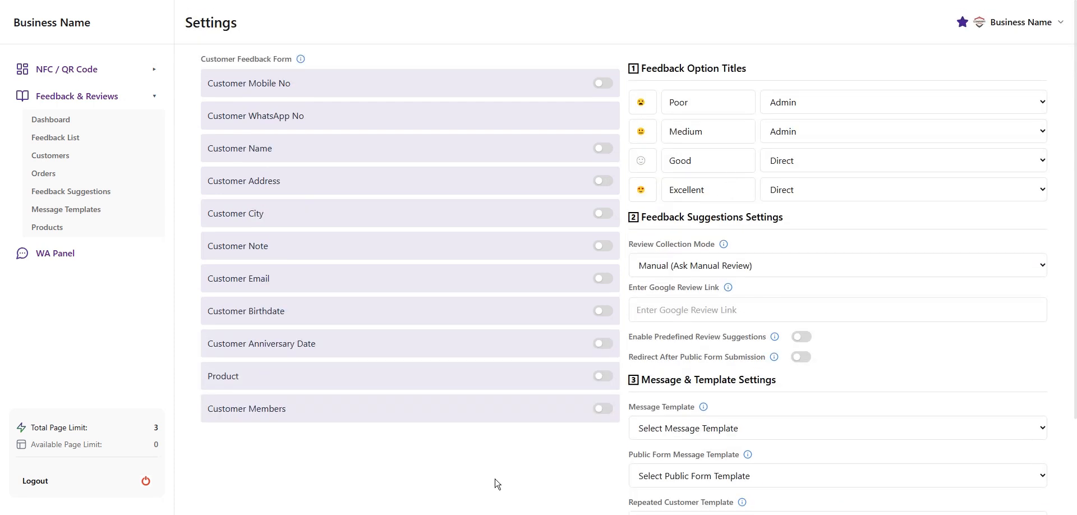
pyautogui.click(56, 120)
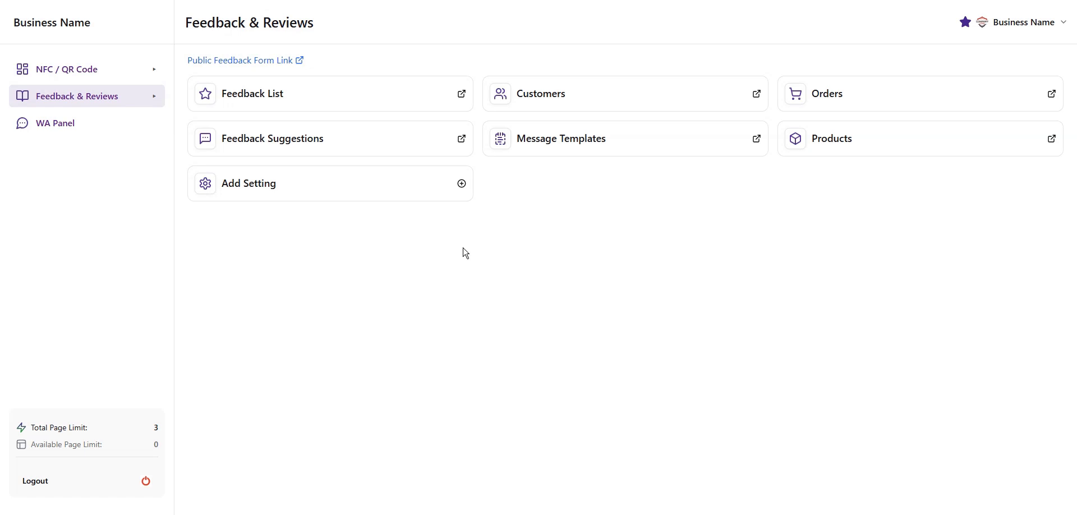
# - Start a new message template with the name "Thank You", subject "Thnak You" and code 1
pyautogui.click(592, 149)
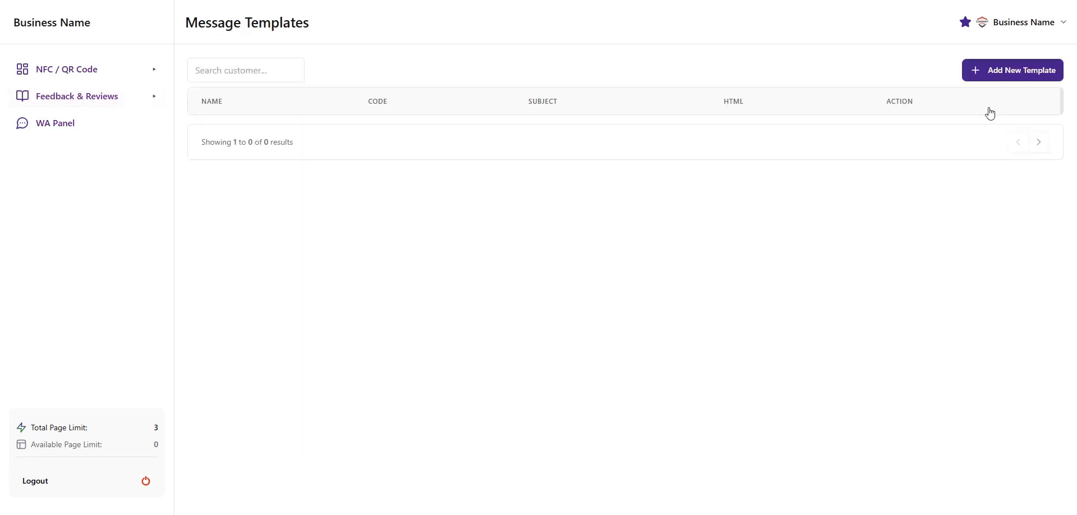
pyautogui.click(1008, 75)
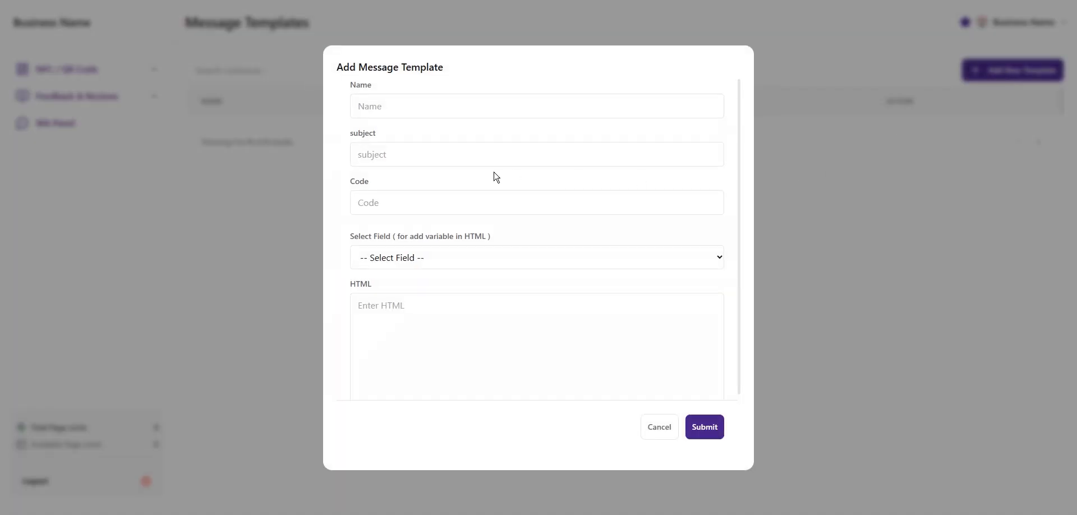
pyautogui.click(409, 102)
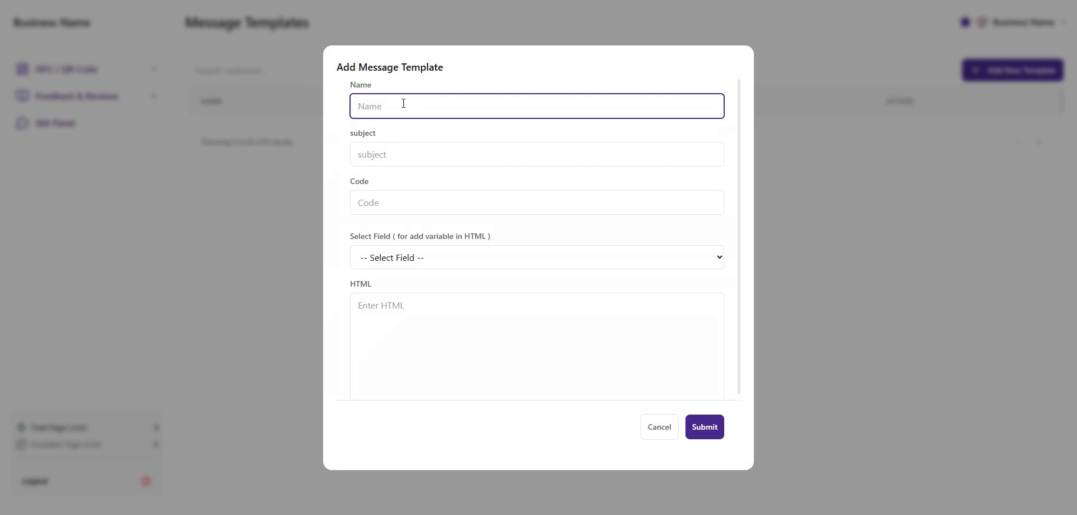
pyautogui.write('Thank You')
pyautogui.press('Tab')
pyautogui.write('Th')
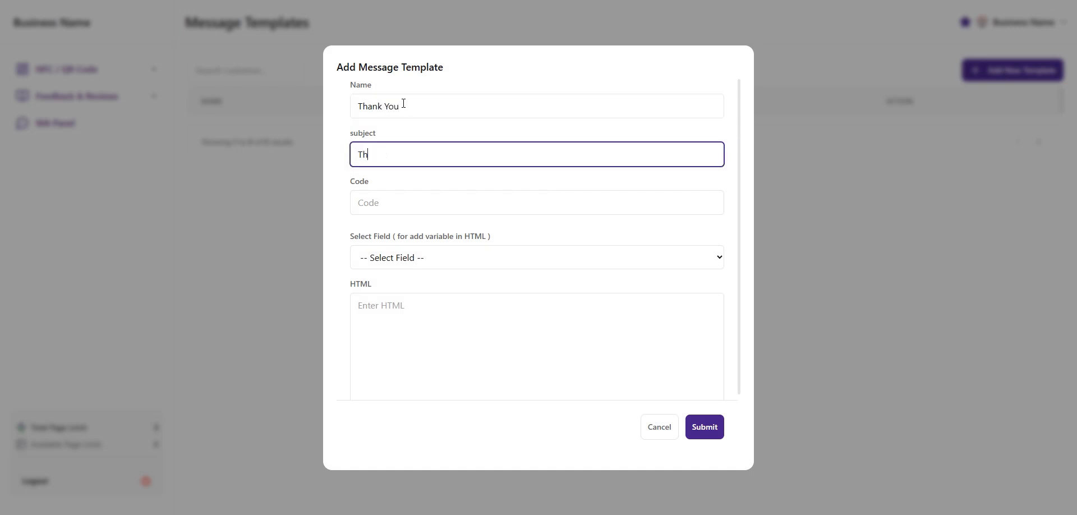
pyautogui.write('nak You')
pyautogui.click(394, 201)
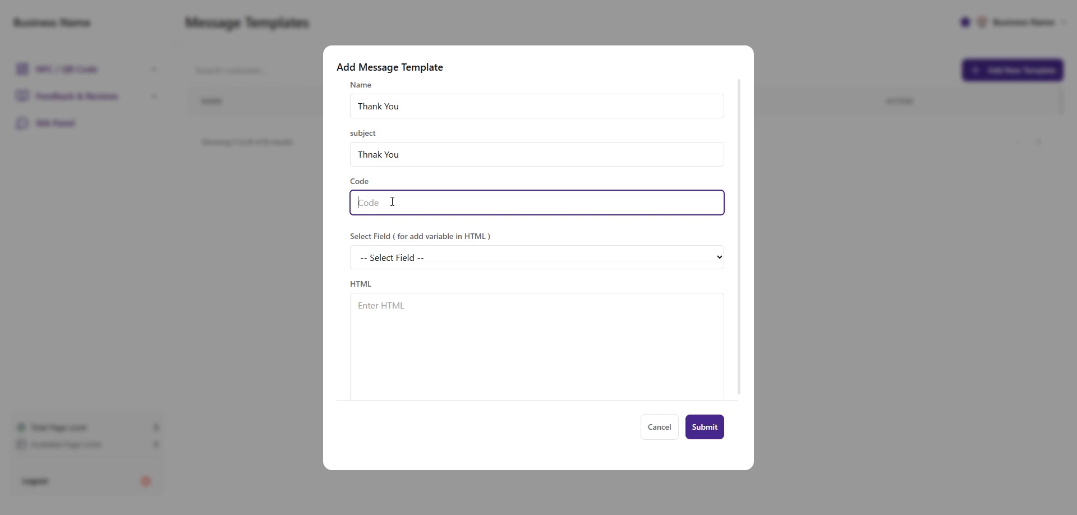
pyautogui.write('1')
# - Fill the template's HTML body with a "Thank you for submitting your feedback!" message opening with "Dear," and signed "Rgards" and "Company Name"
pyautogui.click(433, 333)
pyautogui.scroll(-1, 423, 324)
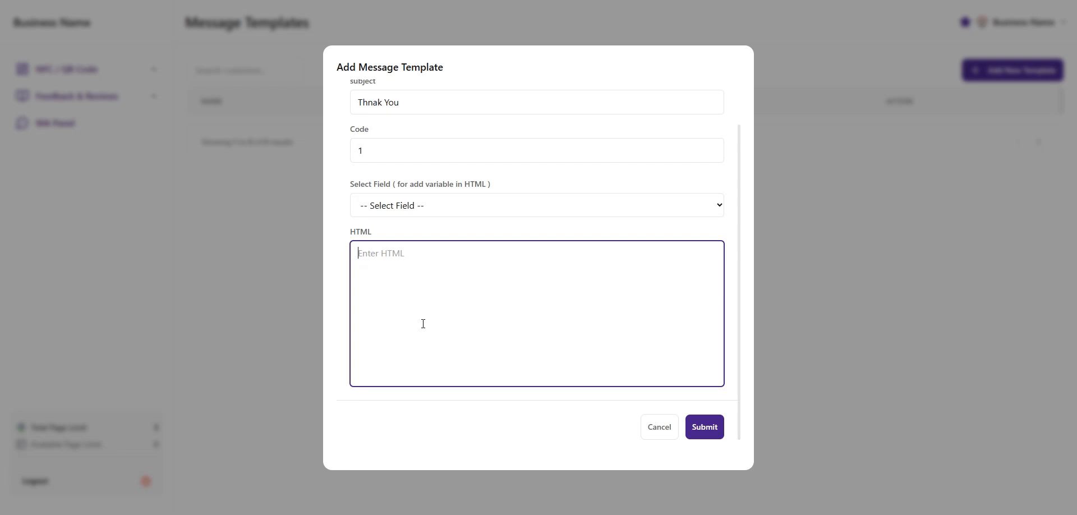
pyautogui.write('Dear,  Thank you for submitting your feedback! 🌟  We truly appreciate you taking the time to share your experience. Your input helps us improve and serve you better. If you need any assistance, feel free to message us anytime.  Rgards Company Name')
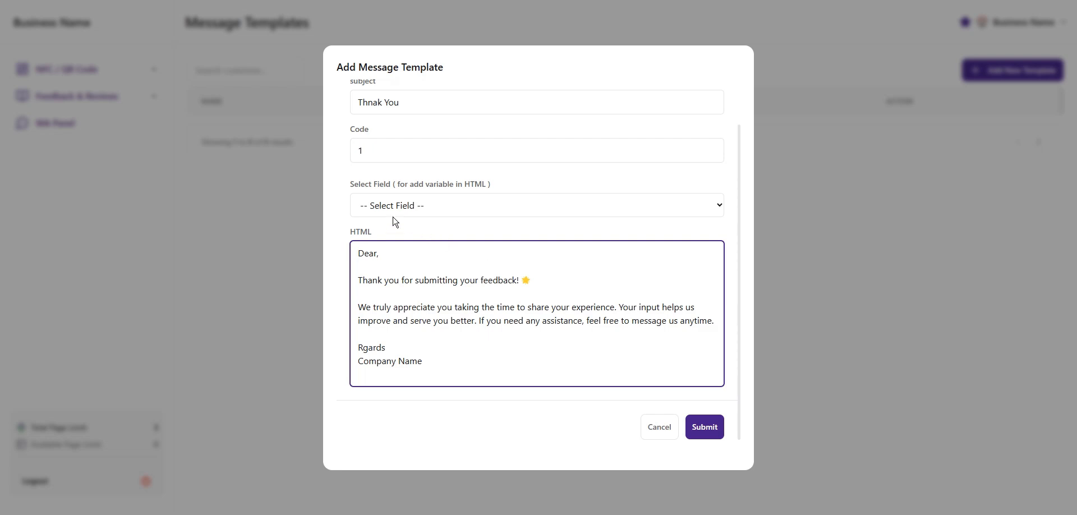
# - Insert the Review Link variable {{reviewLink}} on a new line below the message paragraph ending in "feel free to message us anytime."
pyautogui.click(378, 207)
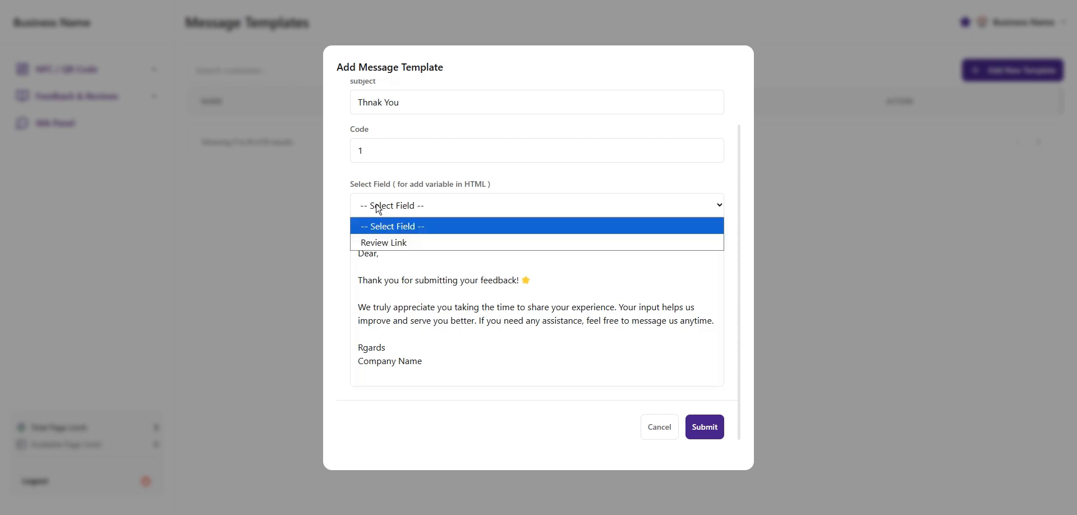
pyautogui.click(385, 243)
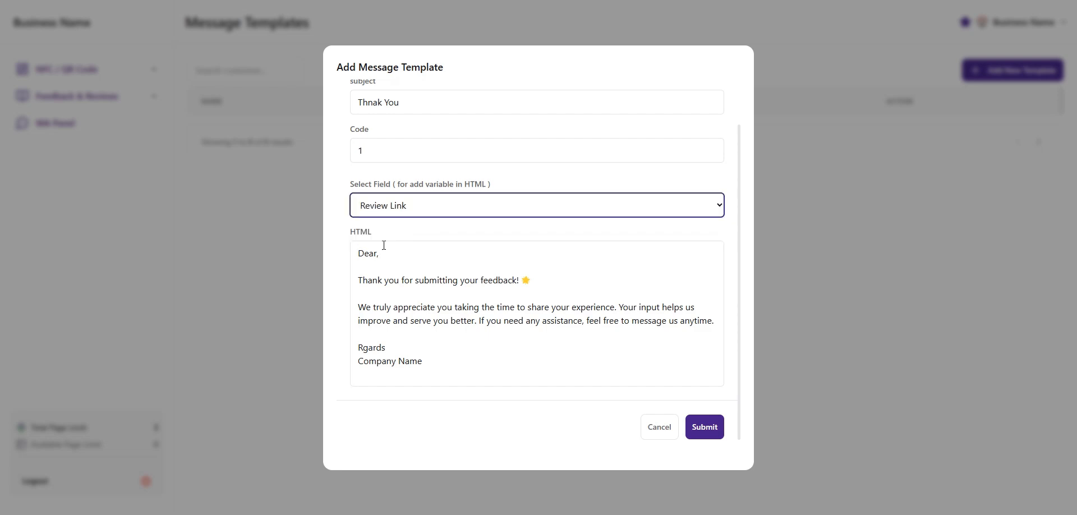
pyautogui.click(717, 321)
pyautogui.press('Return')
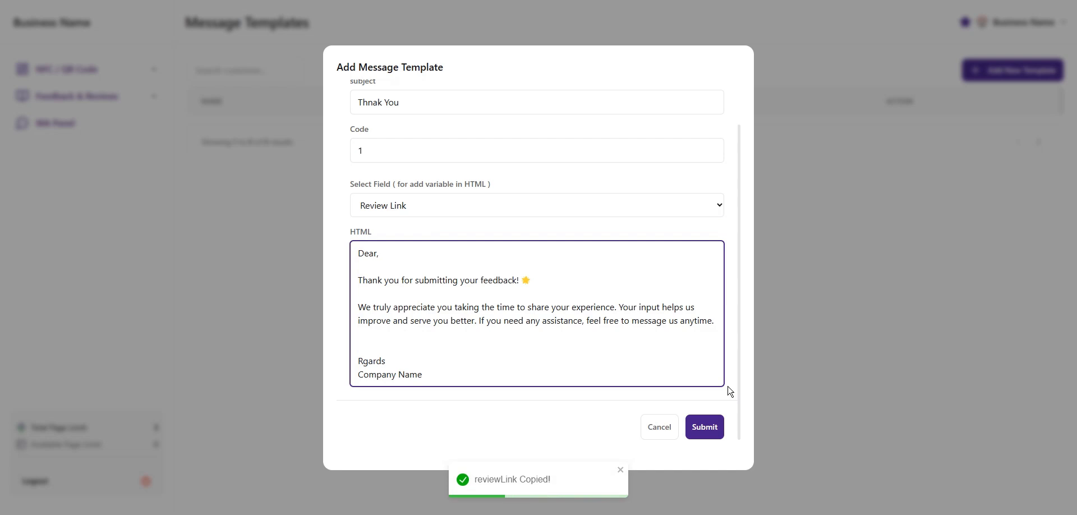
pyautogui.hotkey('ctrl', 'v')
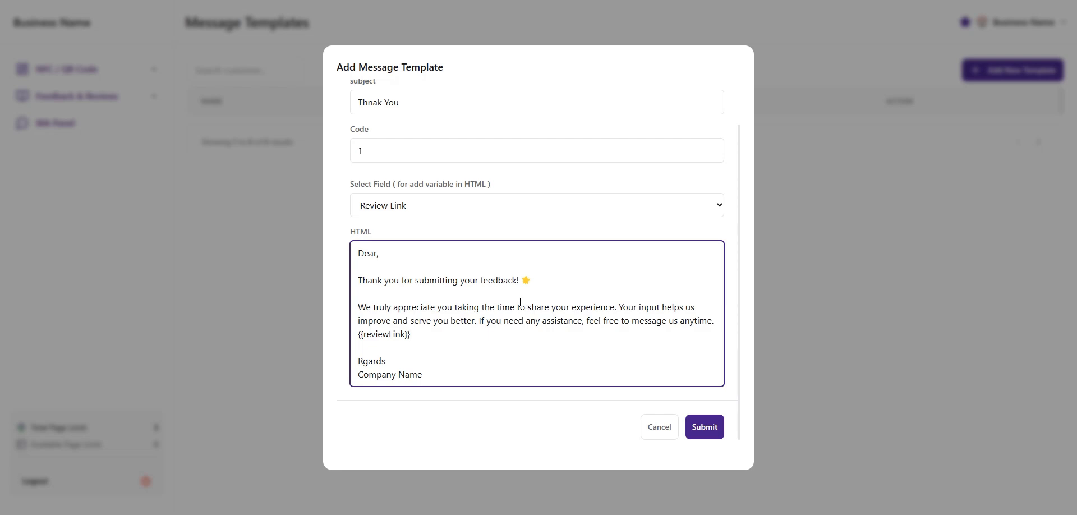
# - Keep Review Link as the selected variable field and submit the new message template
pyautogui.click(405, 213)
pyautogui.click(398, 242)
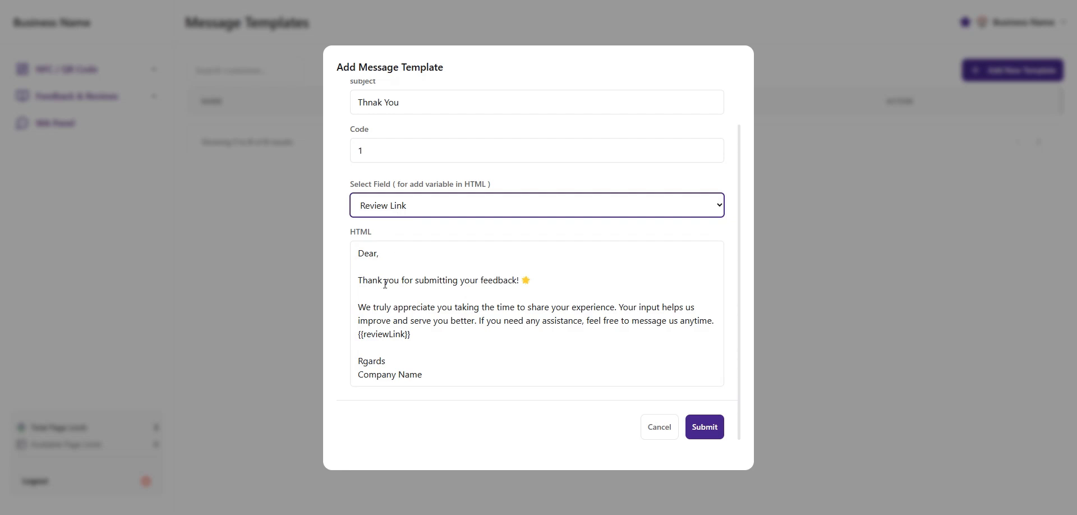
pyautogui.scroll(1, 441, 319)
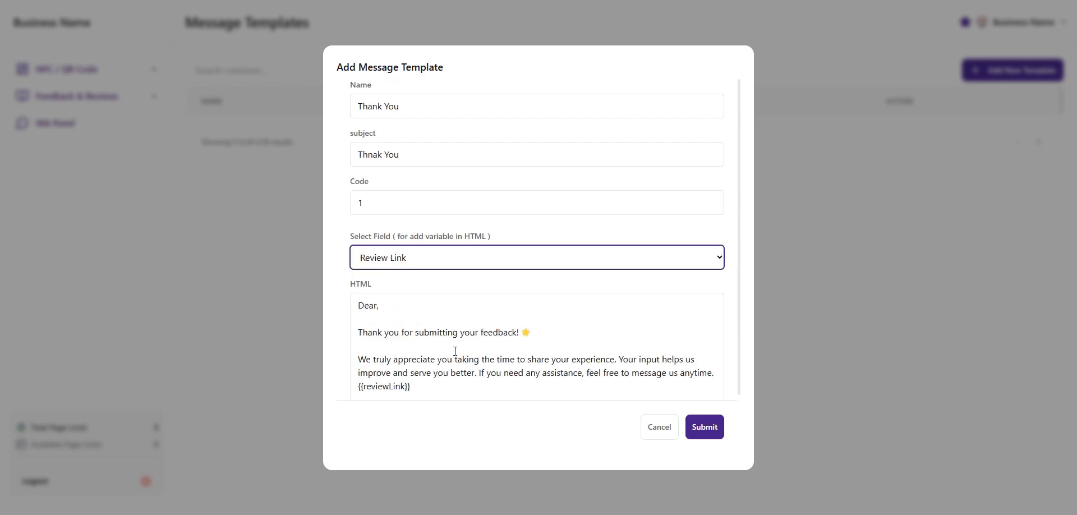
pyautogui.click(716, 435)
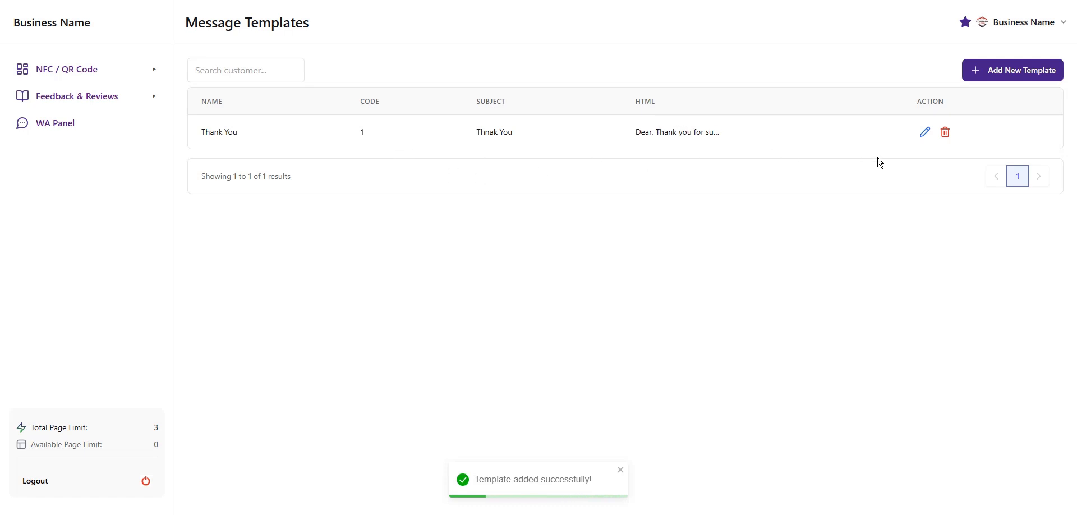
# - Review the saved Thank You template's fields and HTML body in its edit form, then close it without changes
pyautogui.click(931, 135)
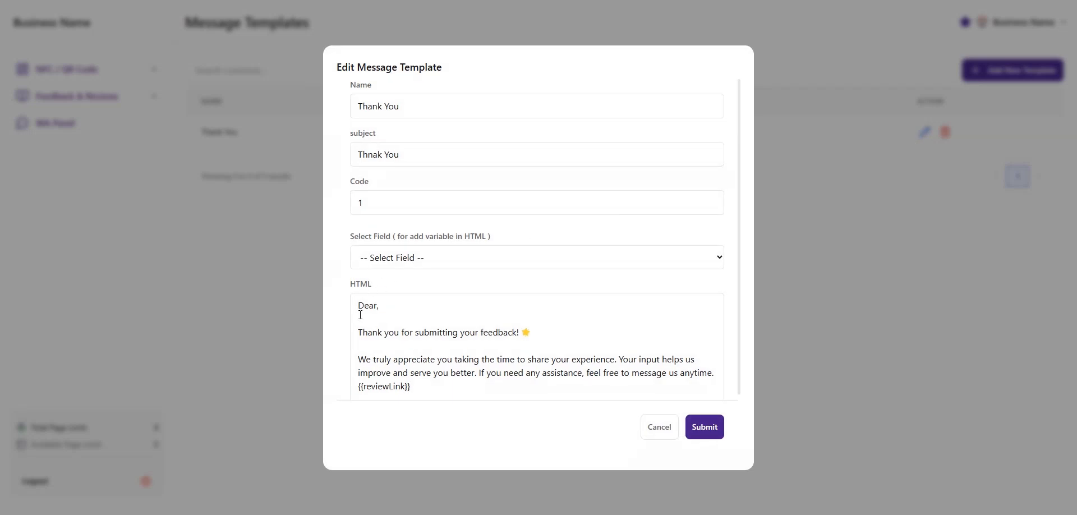
pyautogui.scroll(-1, 402, 349)
pyautogui.scroll(1, 400, 347)
pyautogui.click(666, 430)
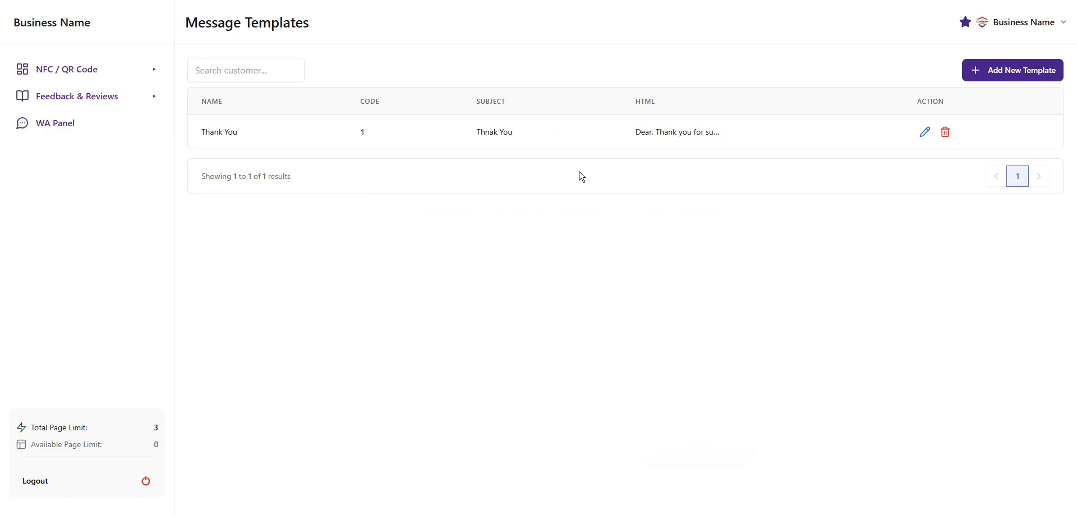
# - Open the delete confirmation for the Thank You template and cancel the deletion
pyautogui.click(946, 134)
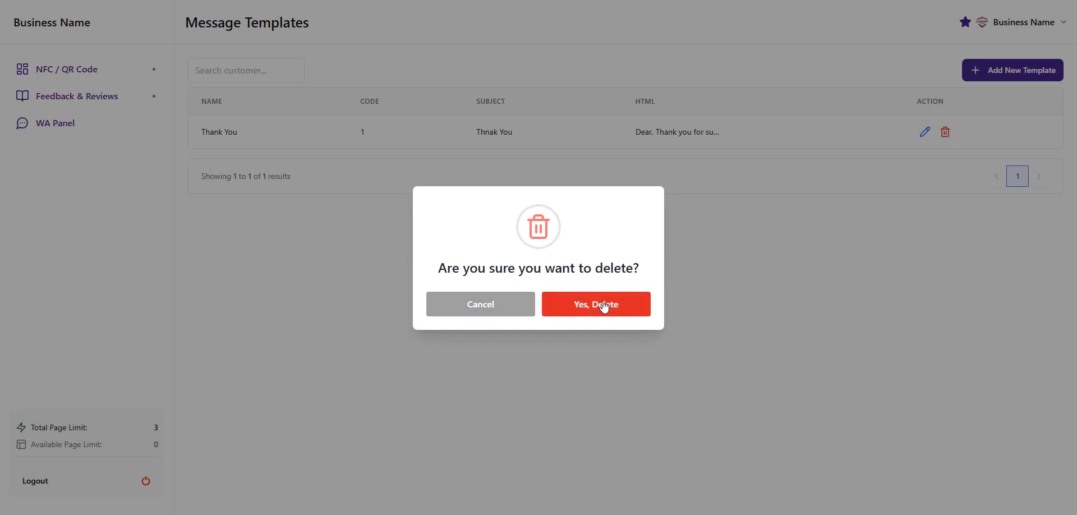
pyautogui.click(474, 308)
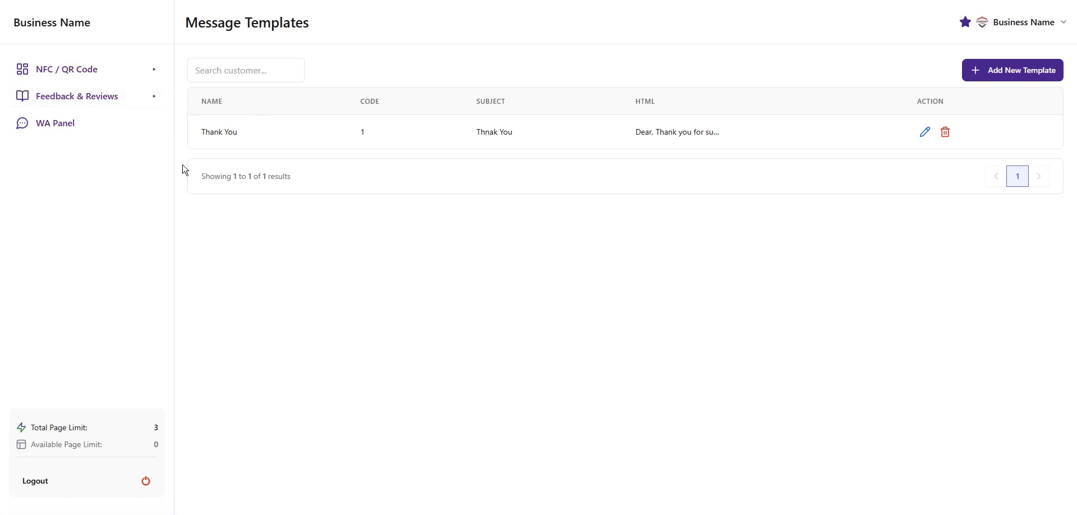
# - Open the Feedback & Reviews settings and enable Customer Name, Customer City and Customer Mobile No on the customer feedback form
pyautogui.click(99, 101)
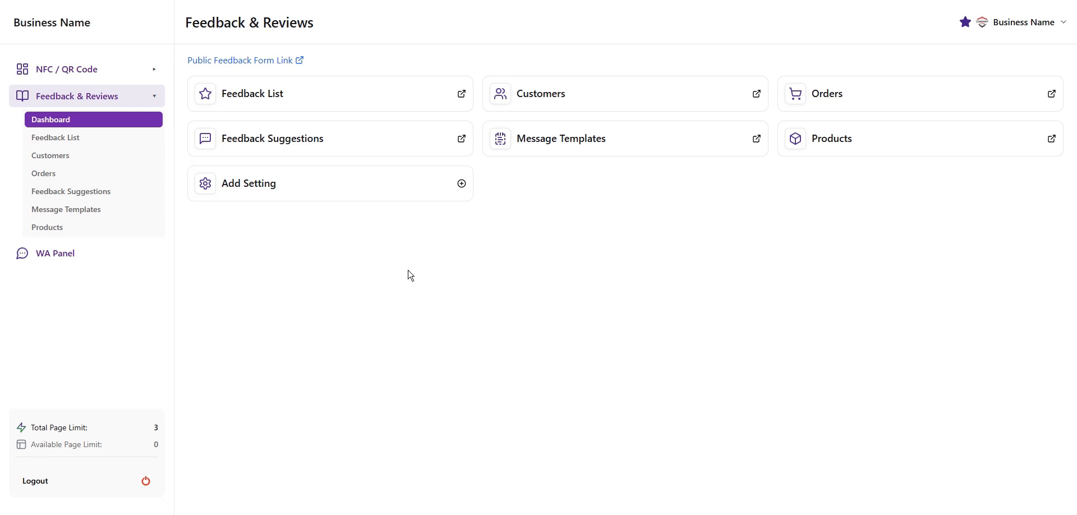
pyautogui.click(249, 189)
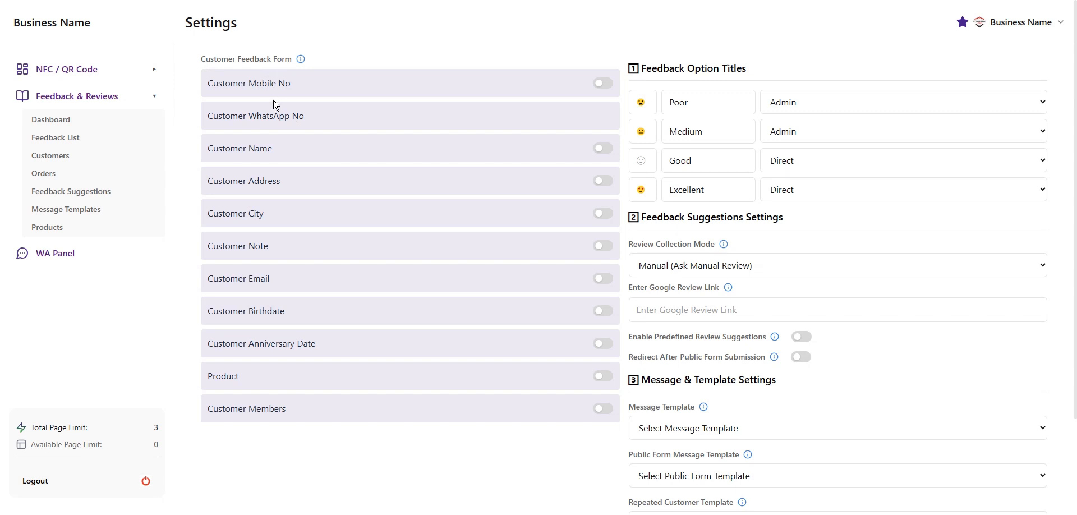
pyautogui.click(603, 148)
pyautogui.click(603, 214)
pyautogui.click(602, 84)
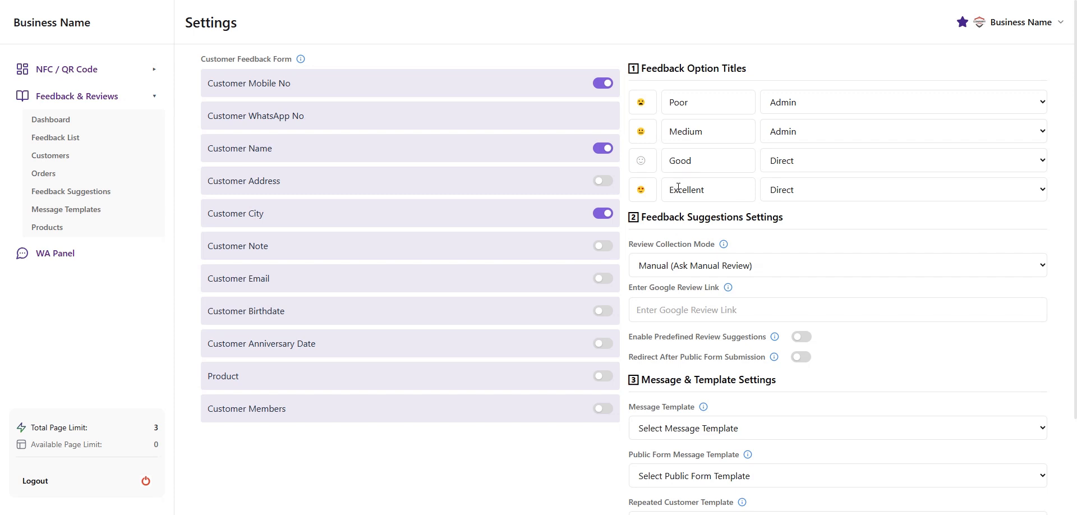
# - Examine the Poor feedback option's title and its Admin and Direct choices, keeping Admin selected
pyautogui.doubleClick(708, 105)
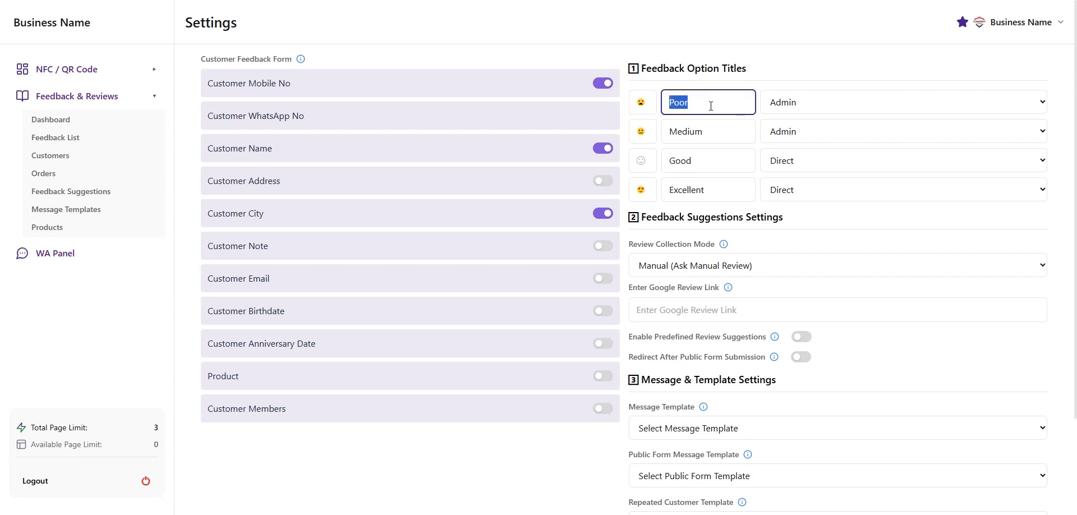
pyautogui.click(796, 103)
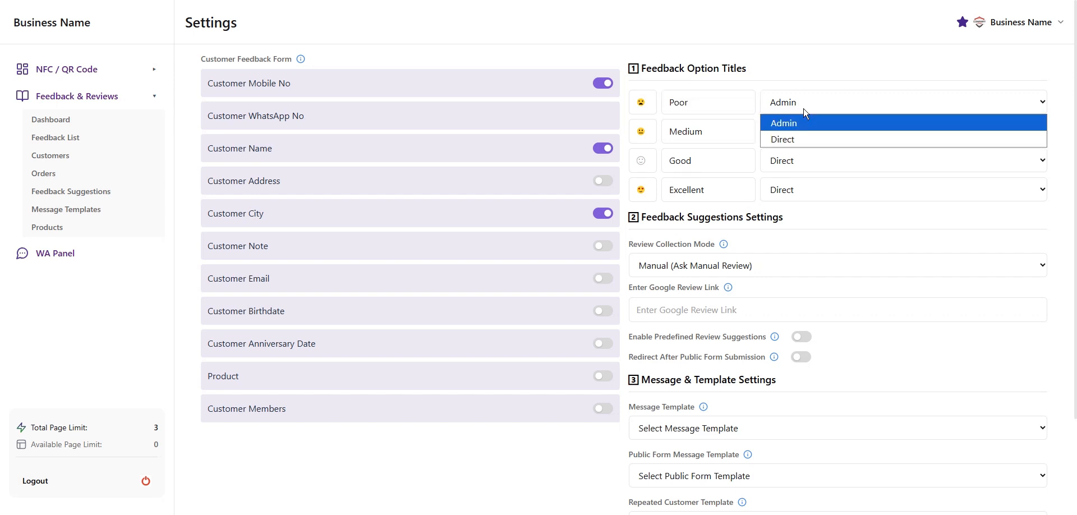
pyautogui.click(800, 122)
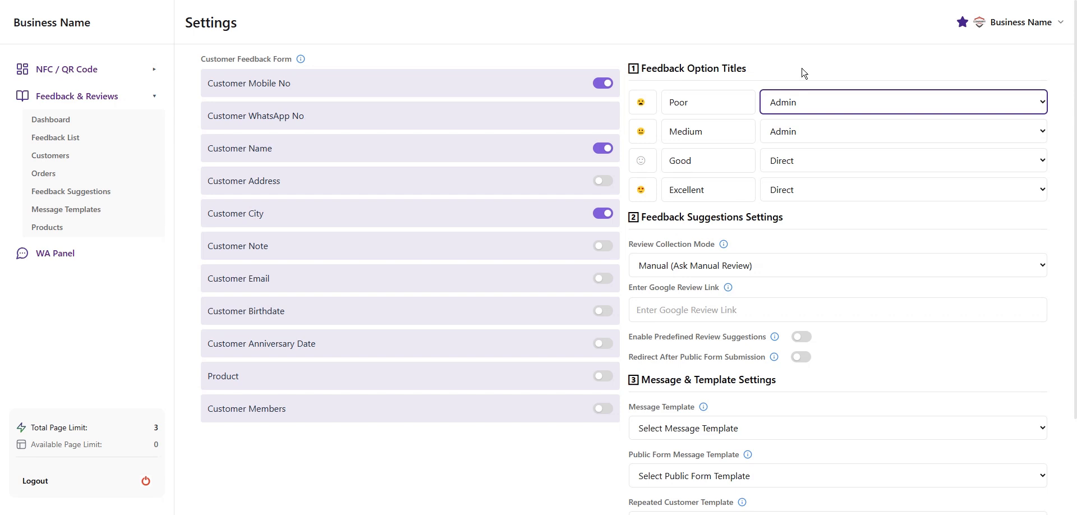
pyautogui.click(860, 101)
pyautogui.click(860, 101)
pyautogui.scroll(-1, 793, 239)
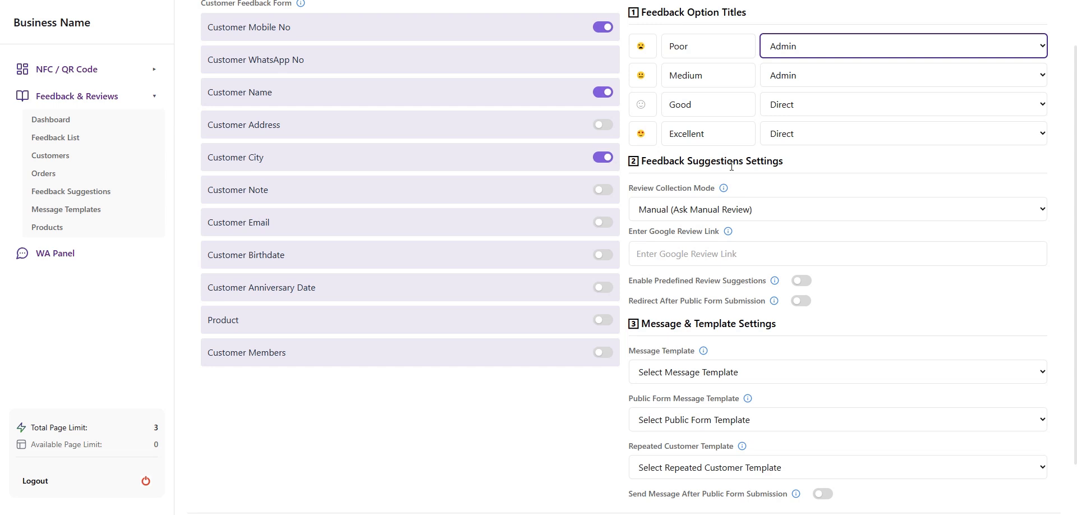
pyautogui.scroll(1, 757, 225)
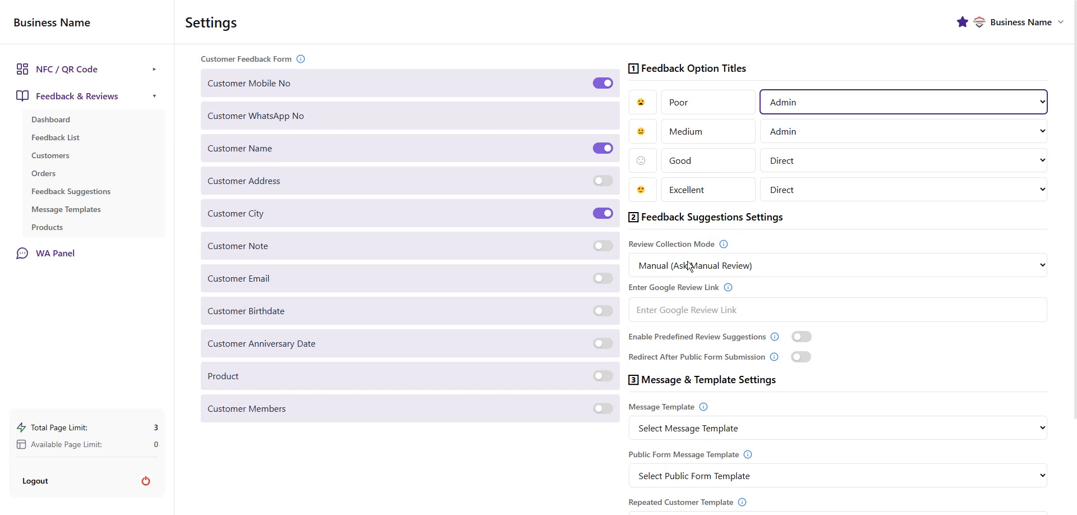
# - Try the Direct (Direct Google Review Link) review collection mode and switch back to Manual (Ask Manual Review)
pyautogui.click(661, 271)
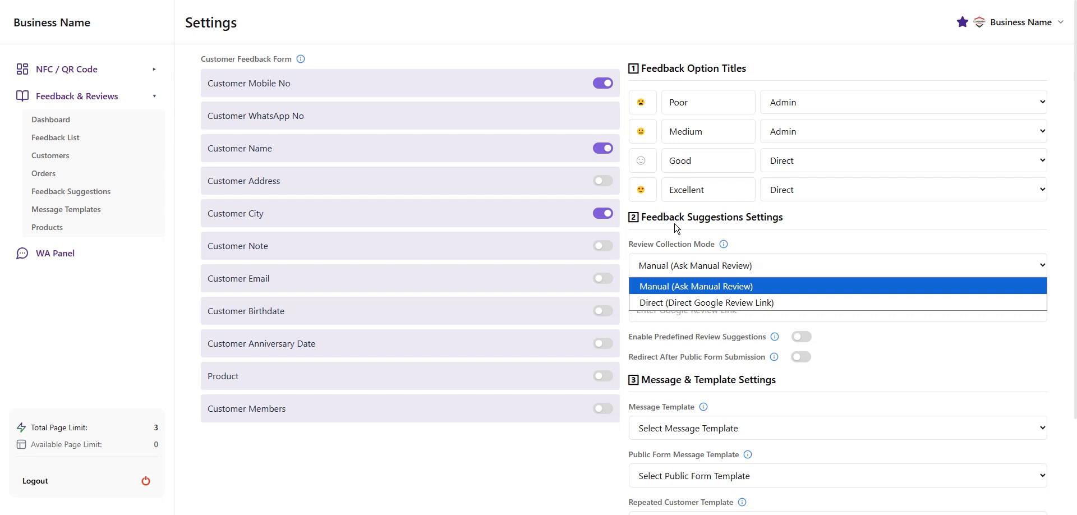
pyautogui.click(695, 303)
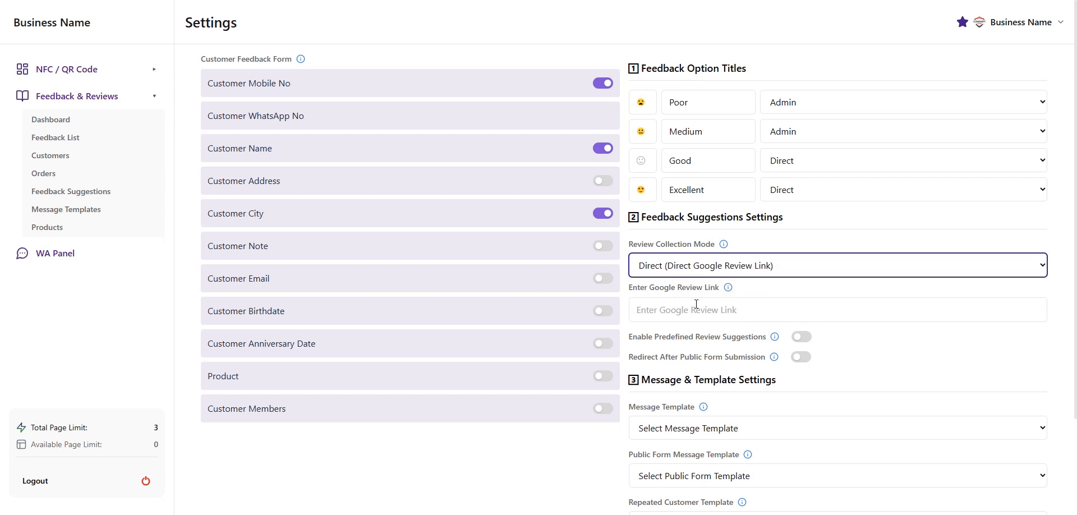
pyautogui.click(748, 267)
pyautogui.click(742, 286)
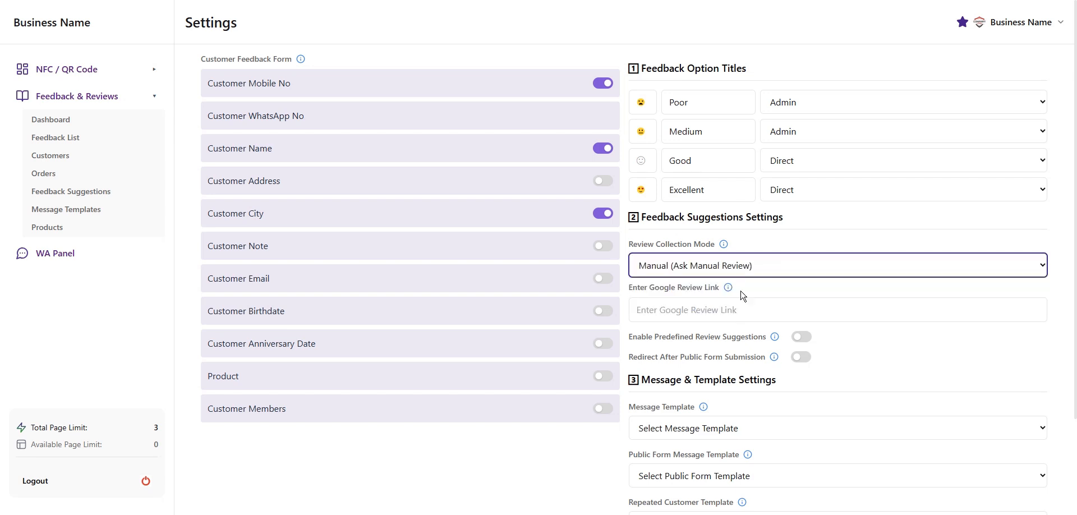
pyautogui.click(666, 313)
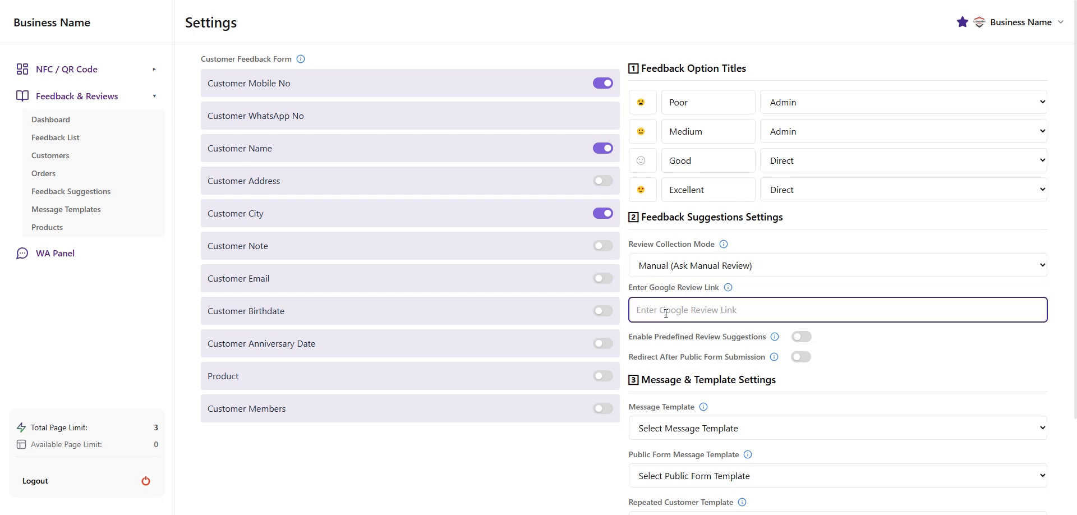
pyautogui.write('https://review;')
pyautogui.write('ink')
pyautogui.press('BackSpace')
pyautogui.press('BackSpace')
pyautogui.press('BackSpace')
pyautogui.write('link.com/')
# - Assign the Thank You template as the message template, public form message template and repeated customer template
pyautogui.scroll(-2, 664, 313)
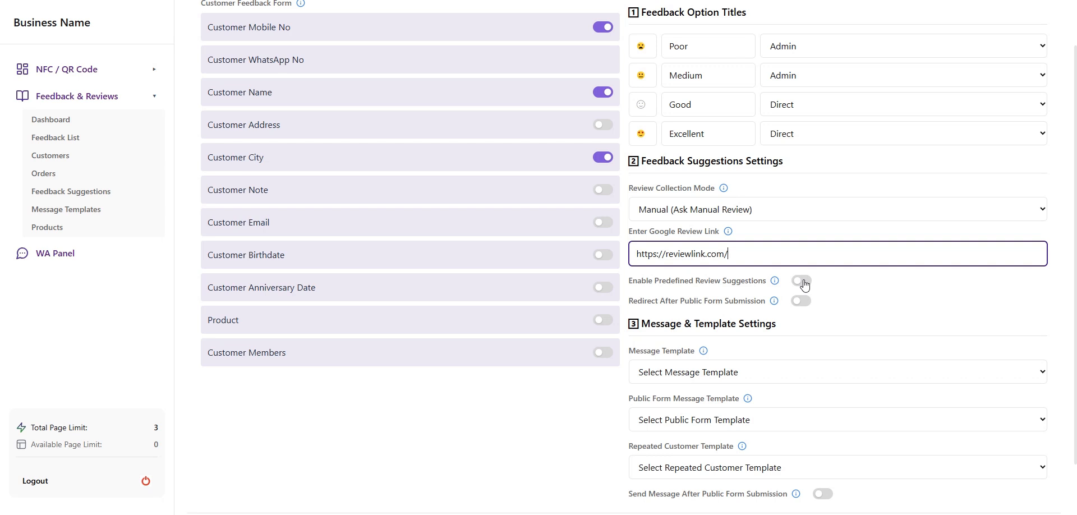
pyautogui.scroll(-1, 805, 285)
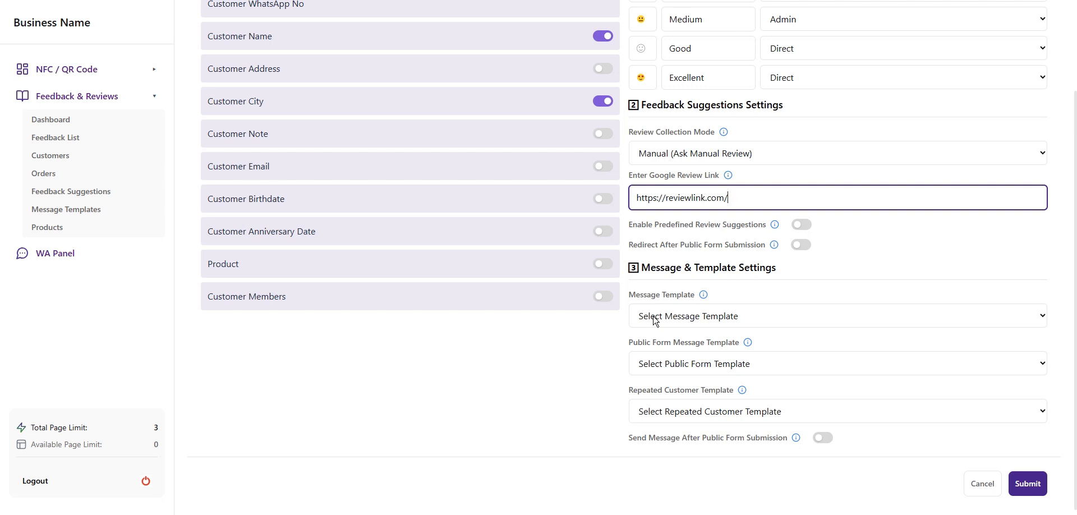
pyautogui.click(713, 317)
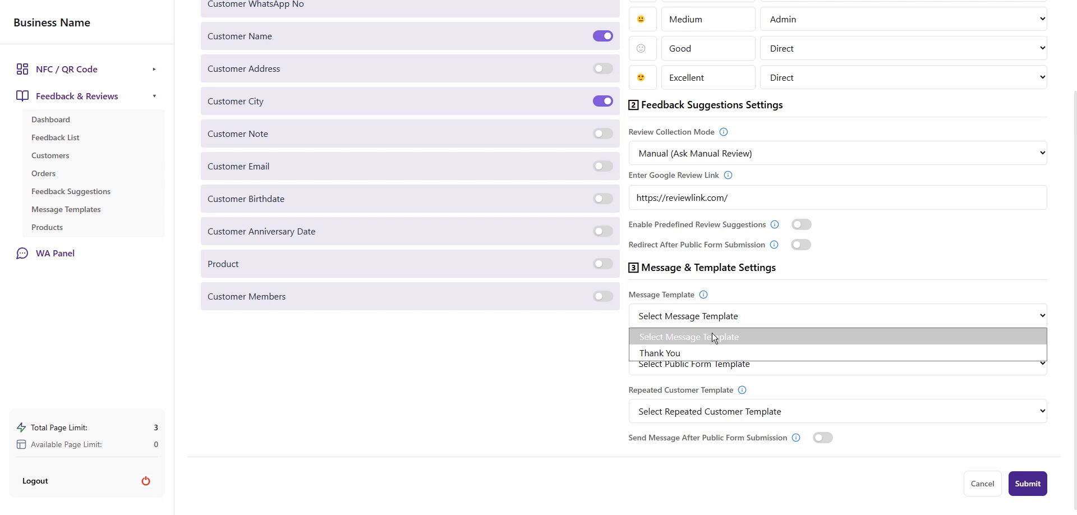
pyautogui.click(708, 359)
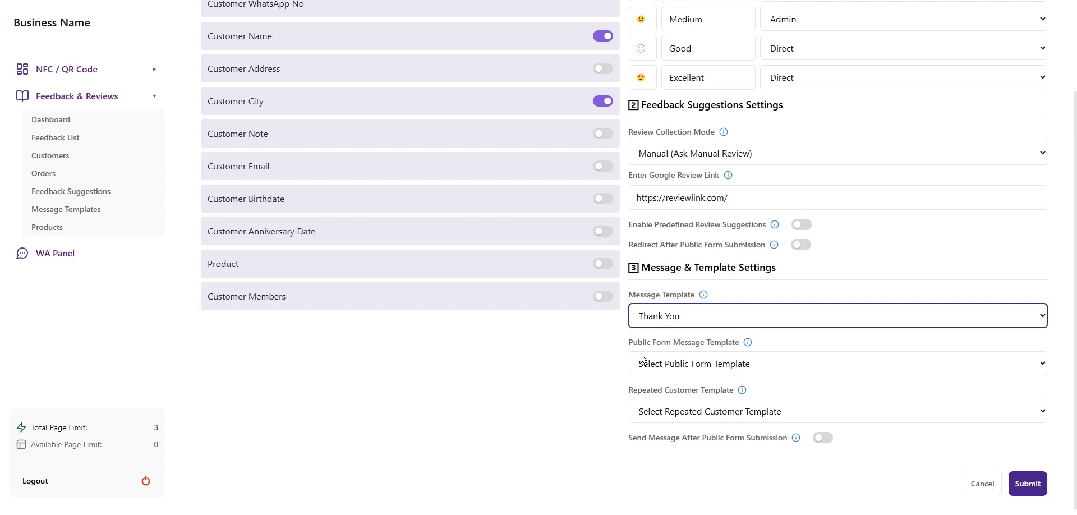
pyautogui.click(676, 367)
pyautogui.click(687, 404)
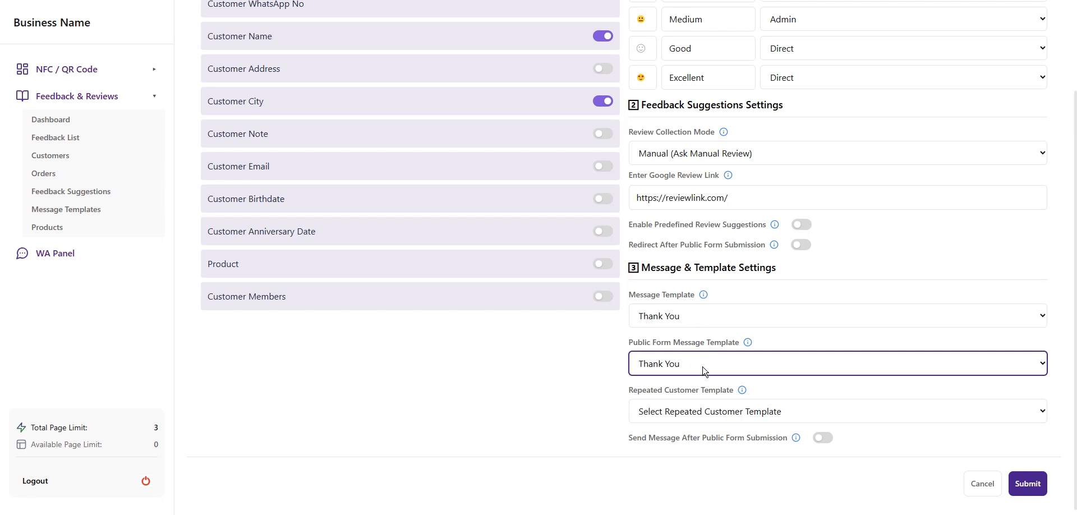
pyautogui.scroll(-1, 655, 357)
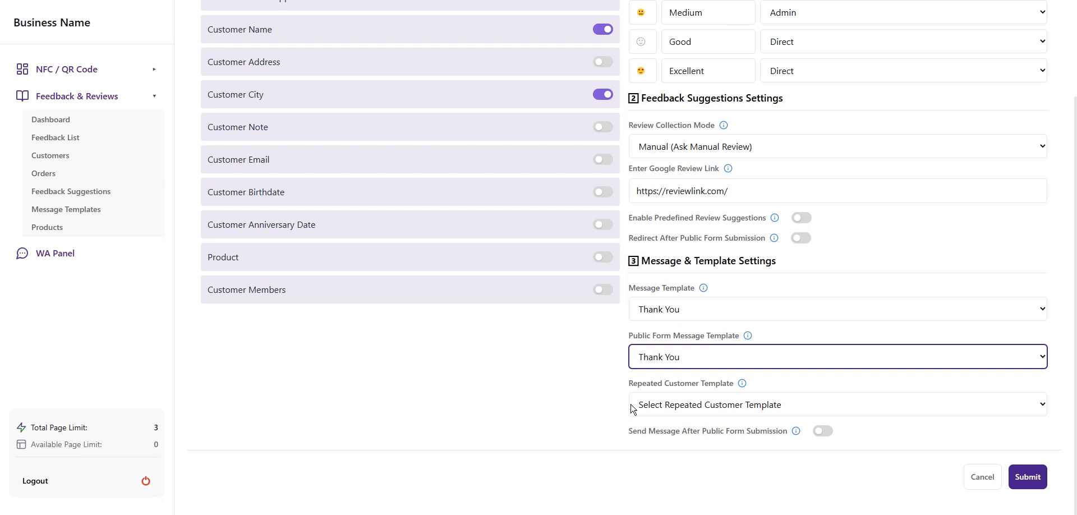
pyautogui.click(666, 409)
pyautogui.click(664, 443)
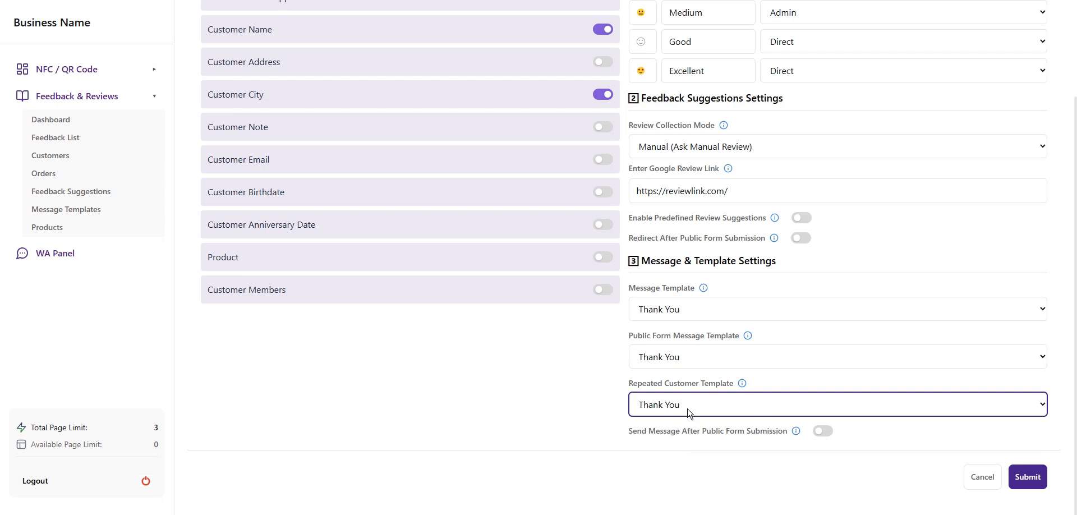
# - Look over the completed feedback settings and try to submit them
pyautogui.scroll(2, 648, 415)
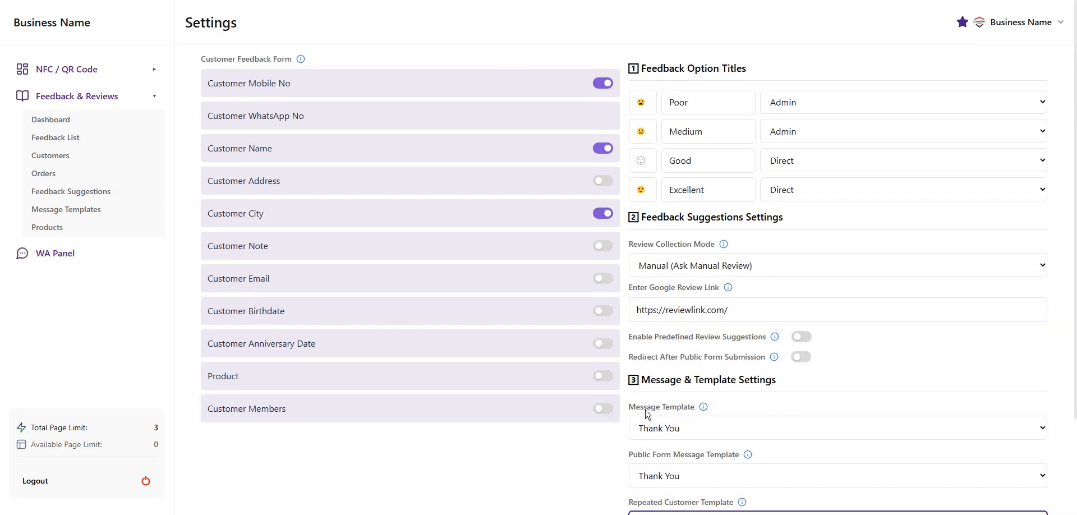
pyautogui.scroll(-2, 651, 415)
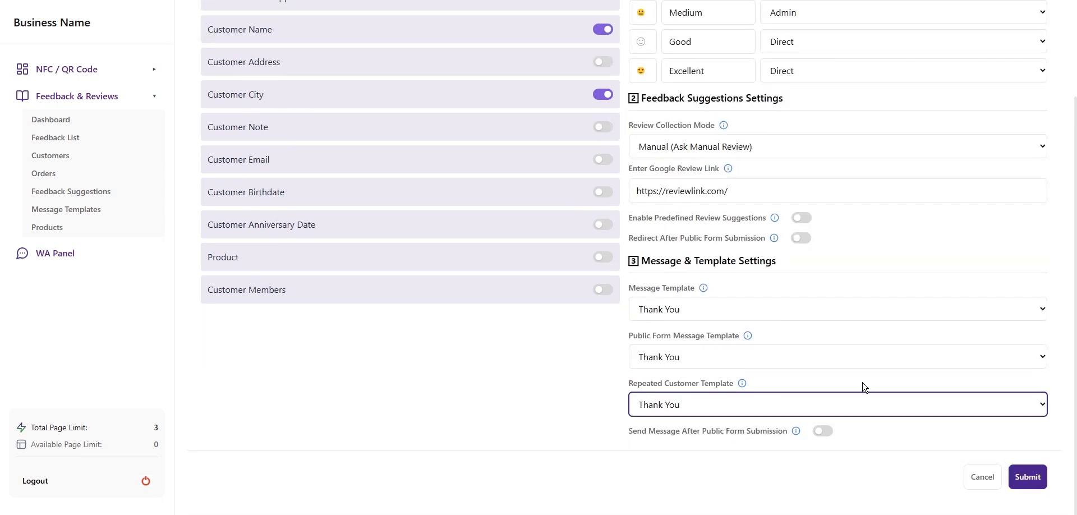
pyautogui.click(488, 405)
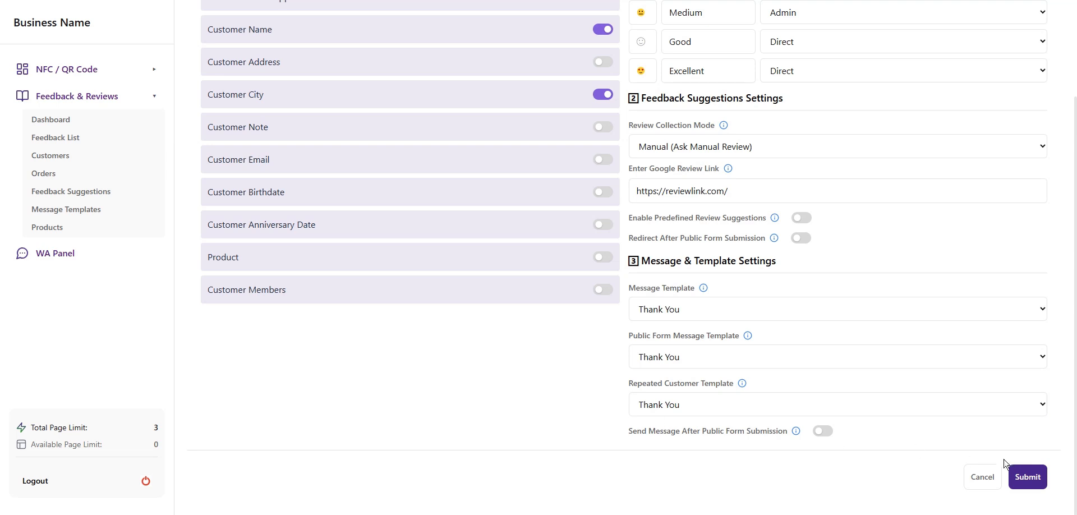
pyautogui.click(1039, 478)
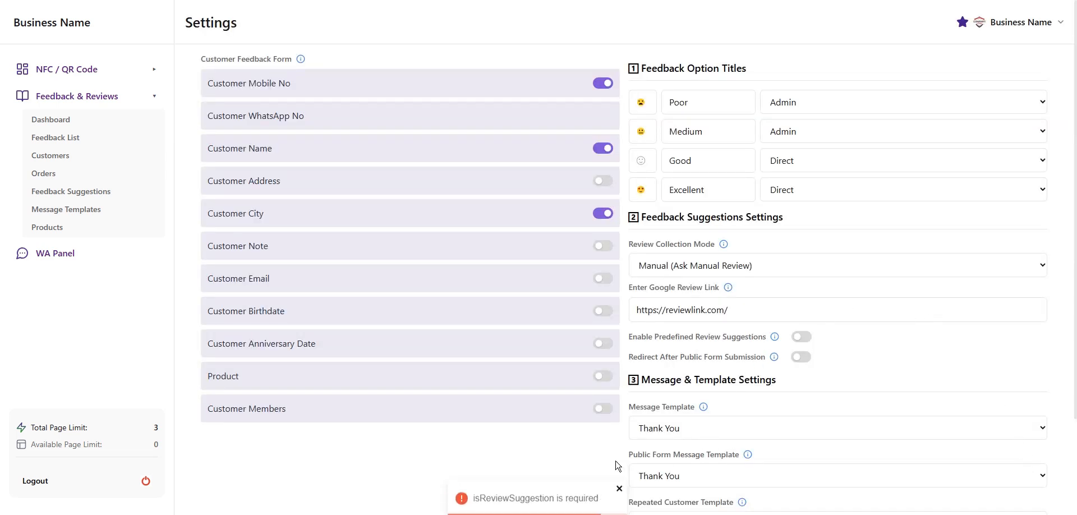
# - Recheck the settings form from top to bottom and submit the feedback settings again
pyautogui.scroll(-2, 756, 376)
pyautogui.scroll(2, 581, 444)
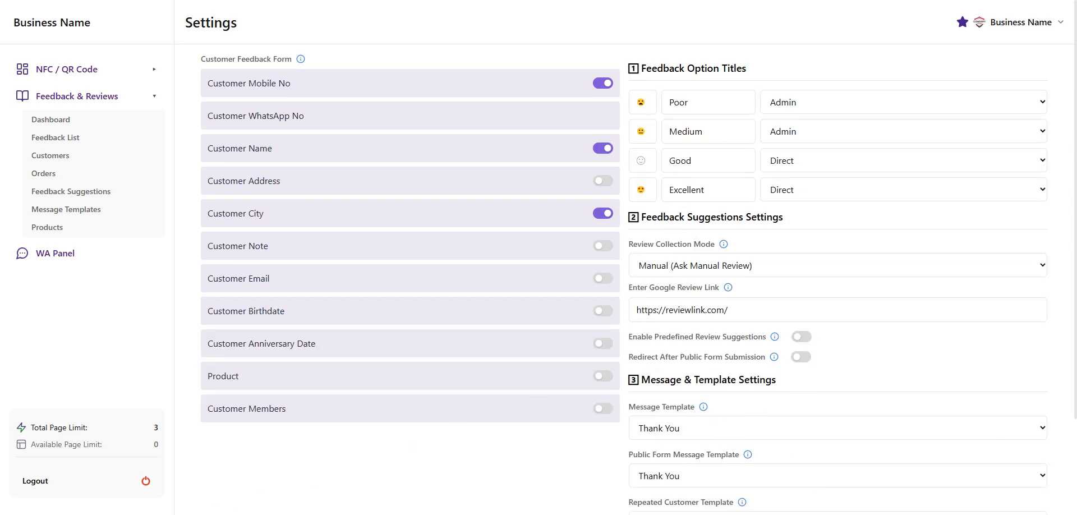
pyautogui.scroll(-2, 620, 312)
pyautogui.scroll(2, 621, 313)
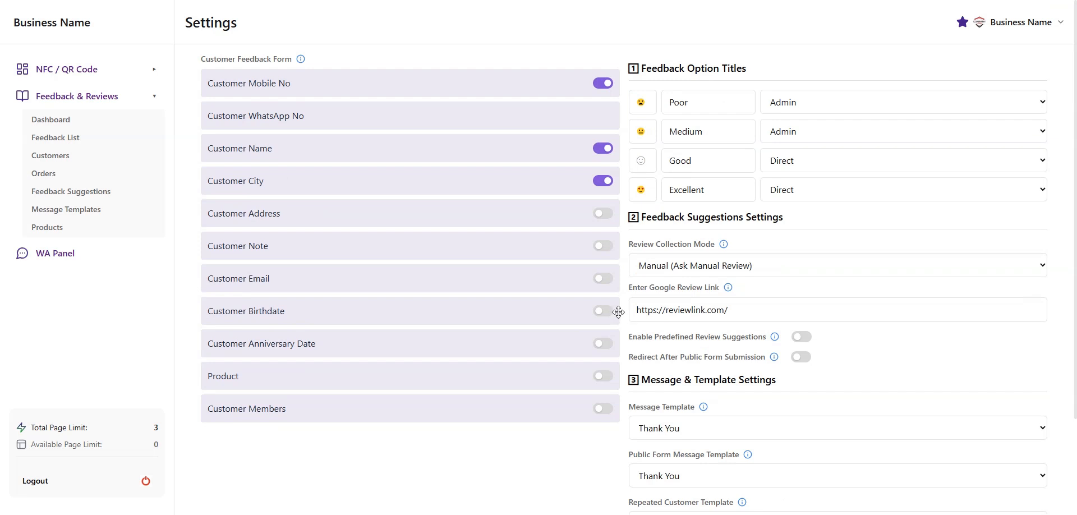
pyautogui.scroll(-2, 622, 310)
pyautogui.click(1031, 485)
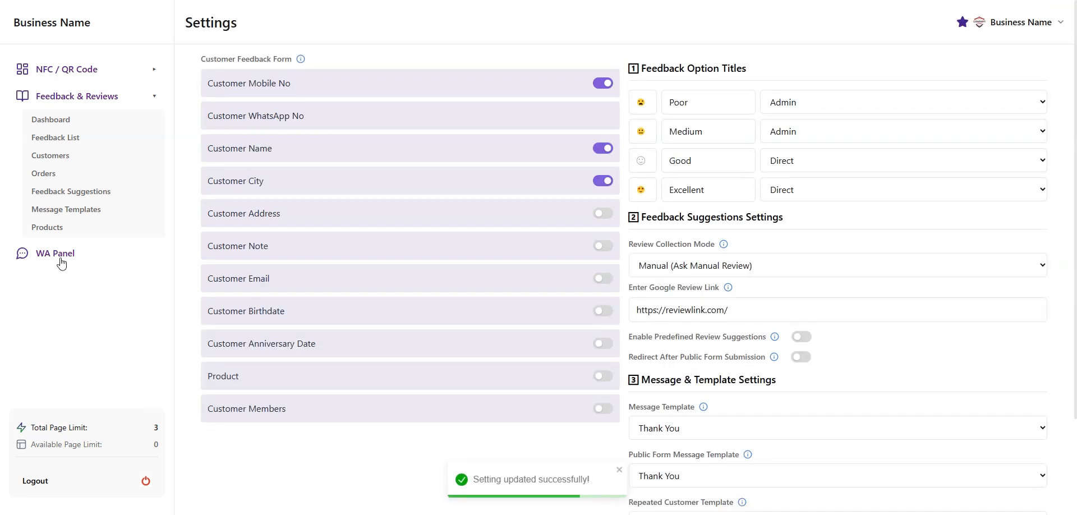
# - Open the public feedback form from the Feedback & Reviews dashboard and enter the customer's phone and WhatsApp numbers
pyautogui.click(71, 119)
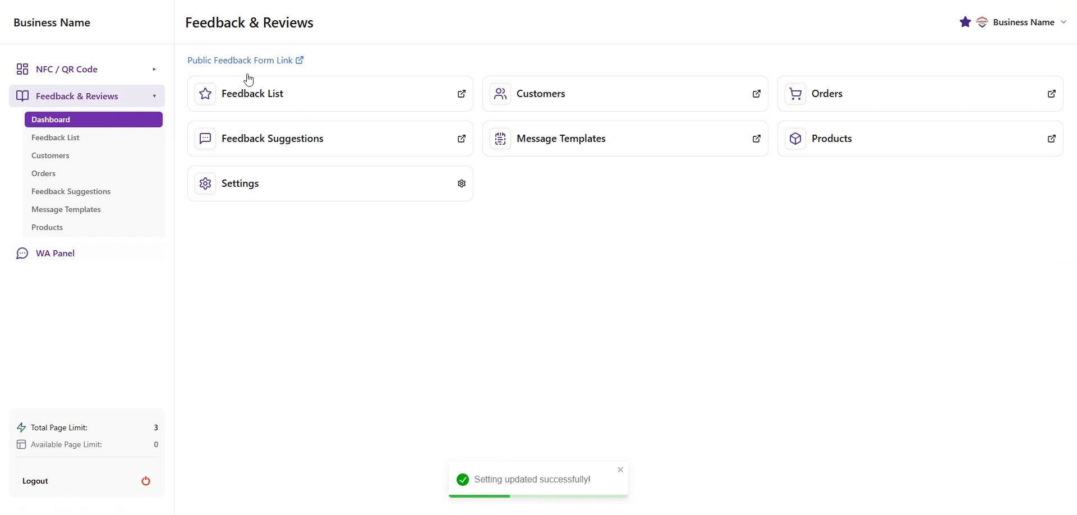
pyautogui.click(237, 61)
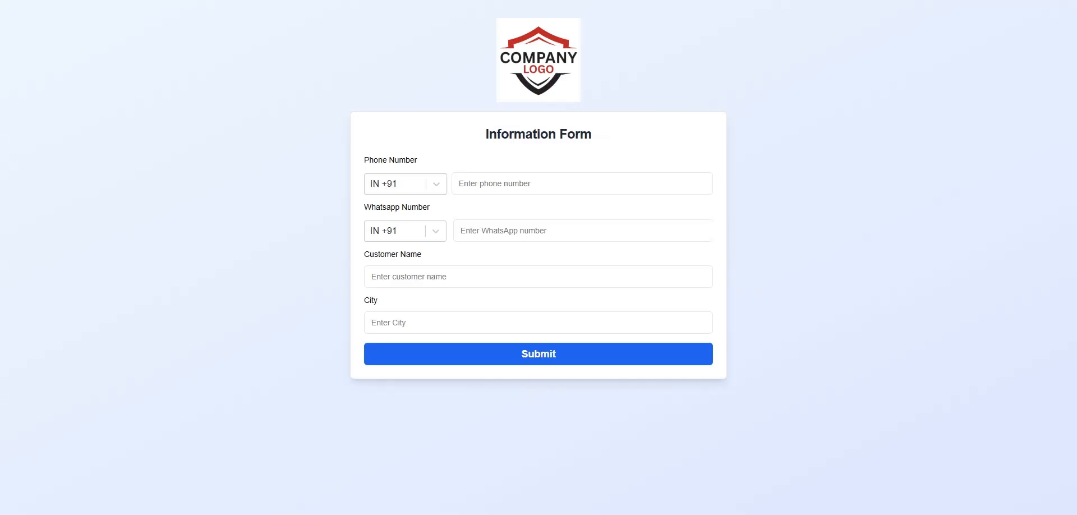
pyautogui.click(508, 187)
pyautogui.write('98765')
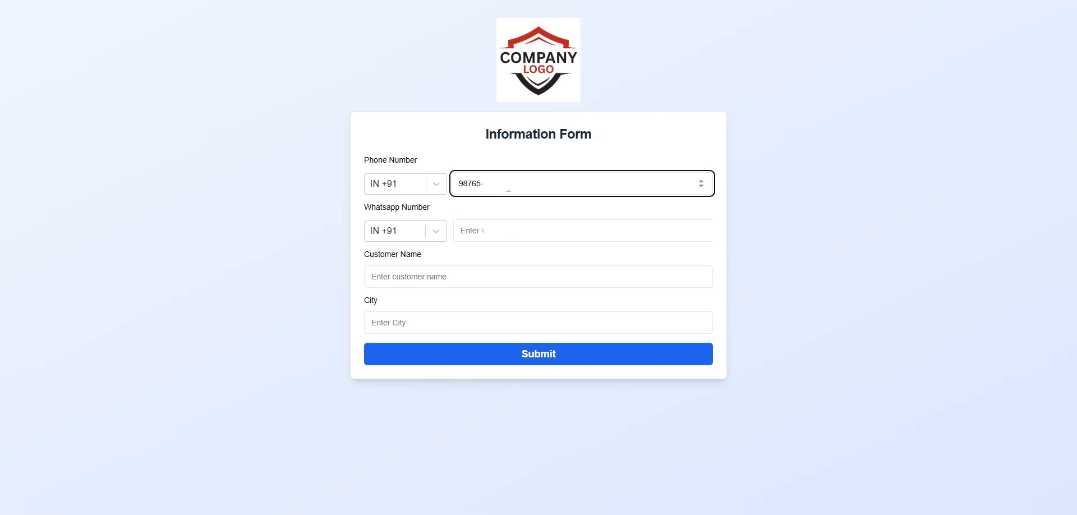
pyautogui.press('Tab')
pyautogui.press('Tab')
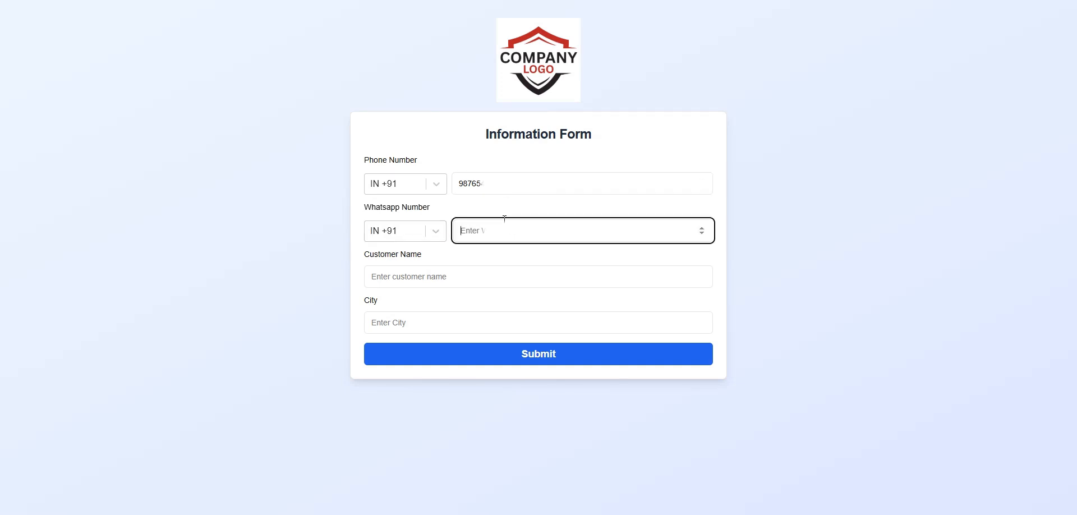
pyautogui.write('987654')
# - Enter "Customer Name" as the customer name and "City" as the city, and submit the information form
pyautogui.click(380, 269)
pyautogui.write('Customer Name')
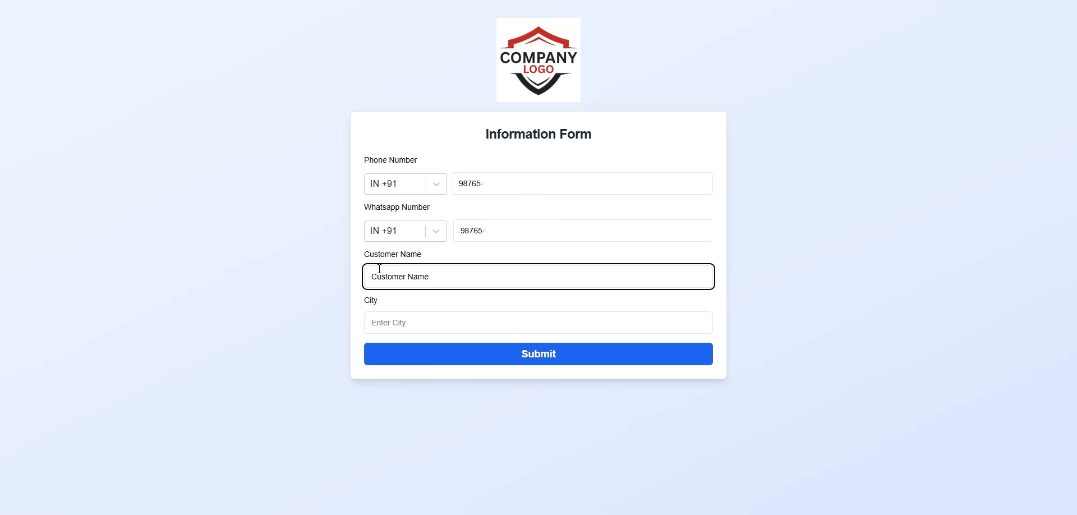
pyautogui.press('Tab')
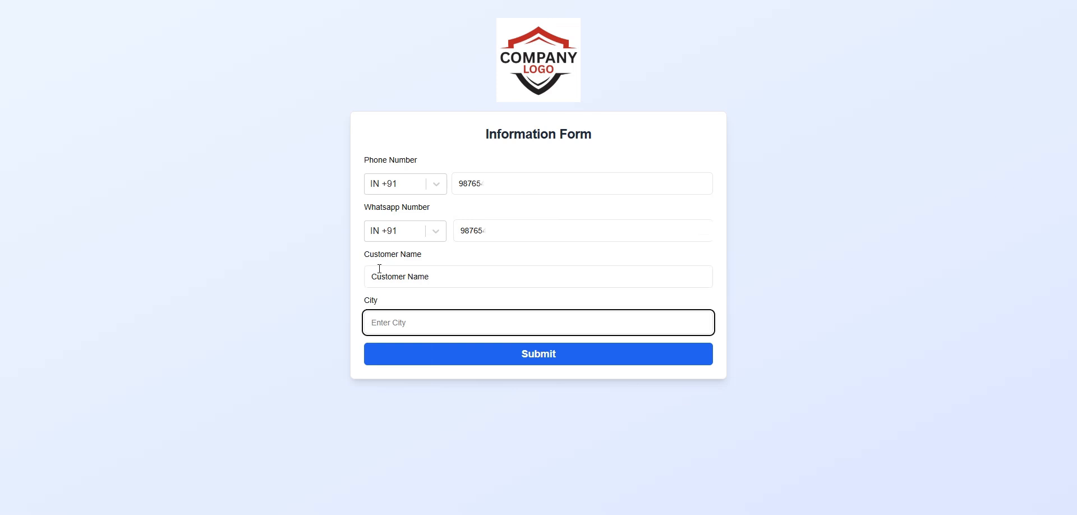
pyautogui.write('City')
pyautogui.click(532, 355)
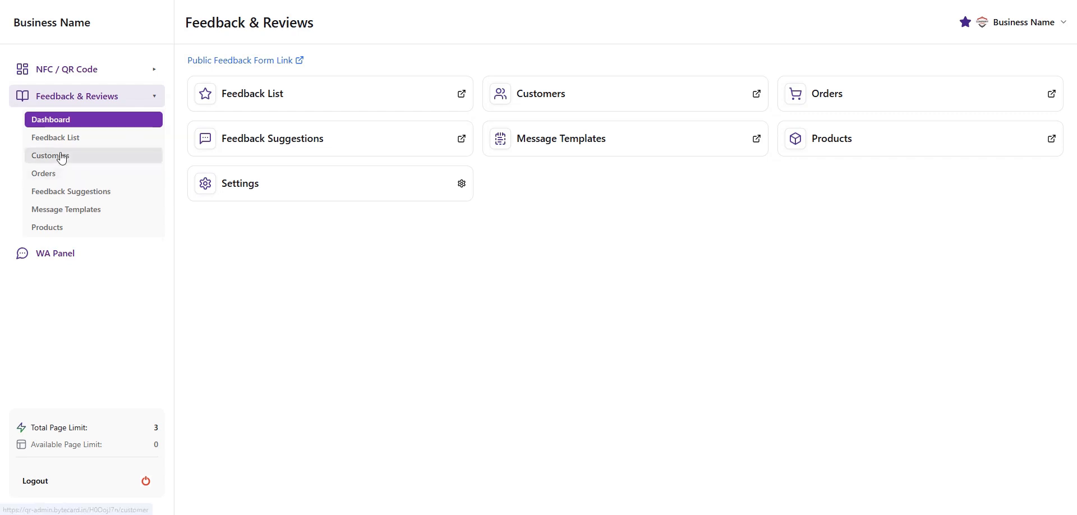
# - Copy the sample customer's feedback link from the customer list and open it in a new browser tab
pyautogui.click(59, 156)
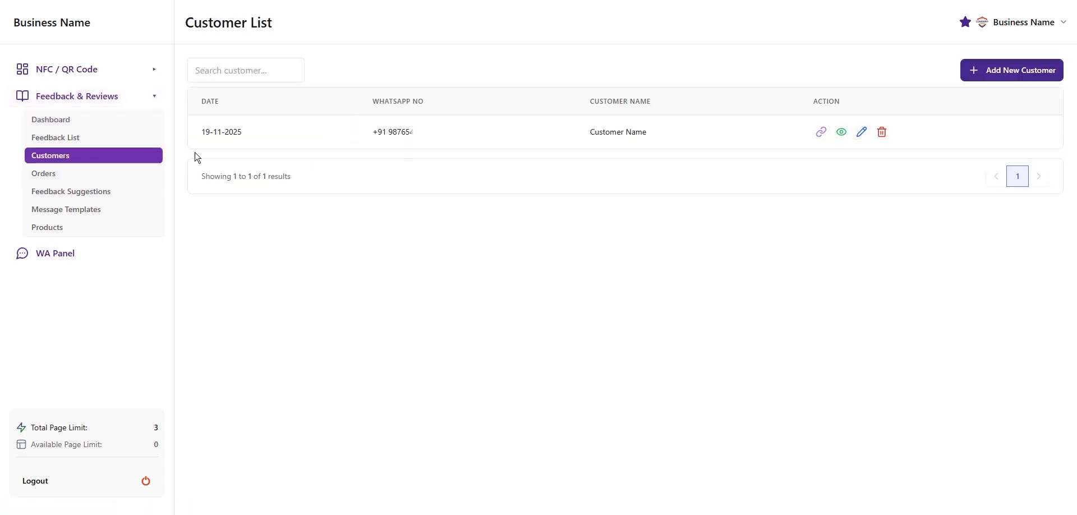
pyautogui.click(821, 132)
pyautogui.hotkey('ctrl', 't')
pyautogui.hotkey('ctrl', 'v')
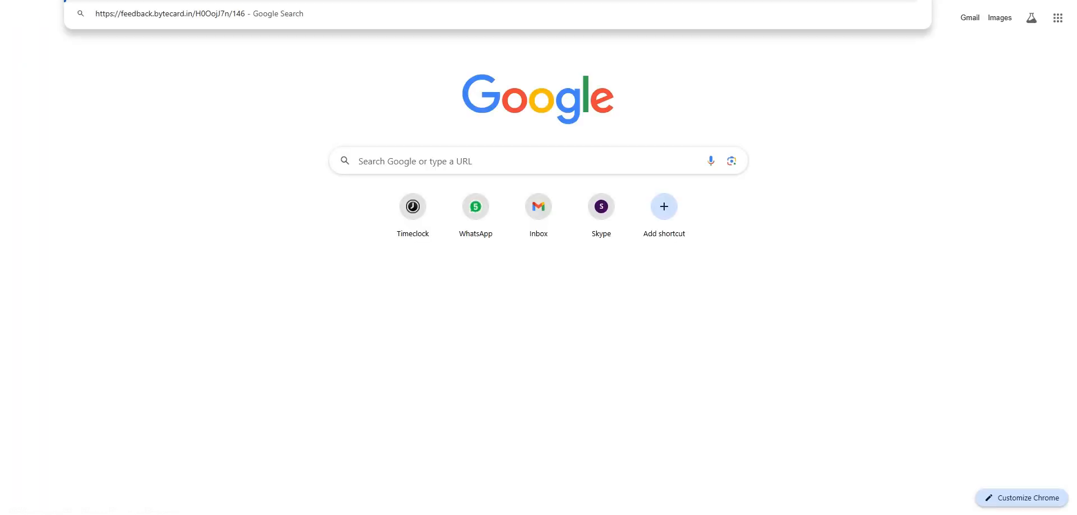
pyautogui.press('Return')
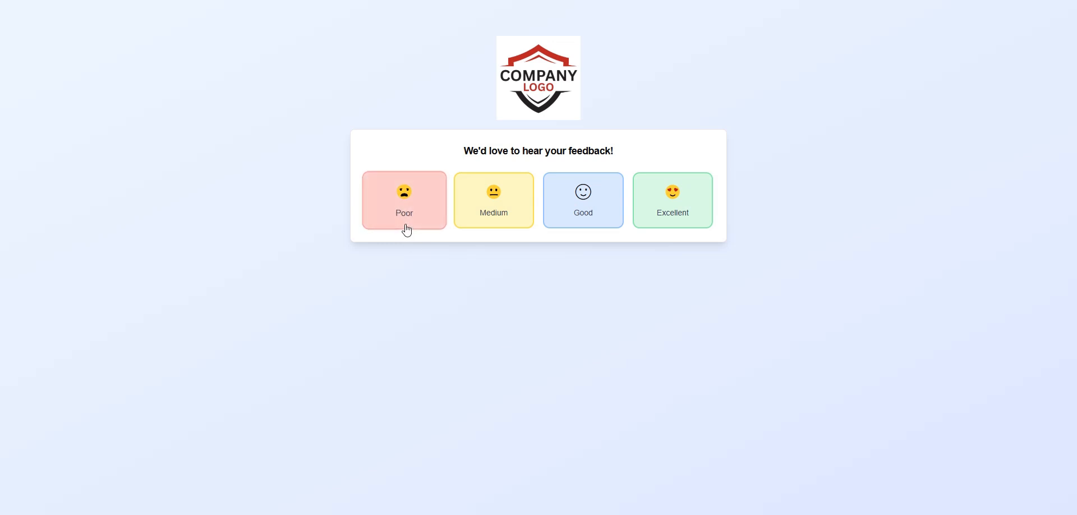
# - Preview the review page behind the Poor option, try its five-star rating, and return to the feedback choices
pyautogui.click(409, 224)
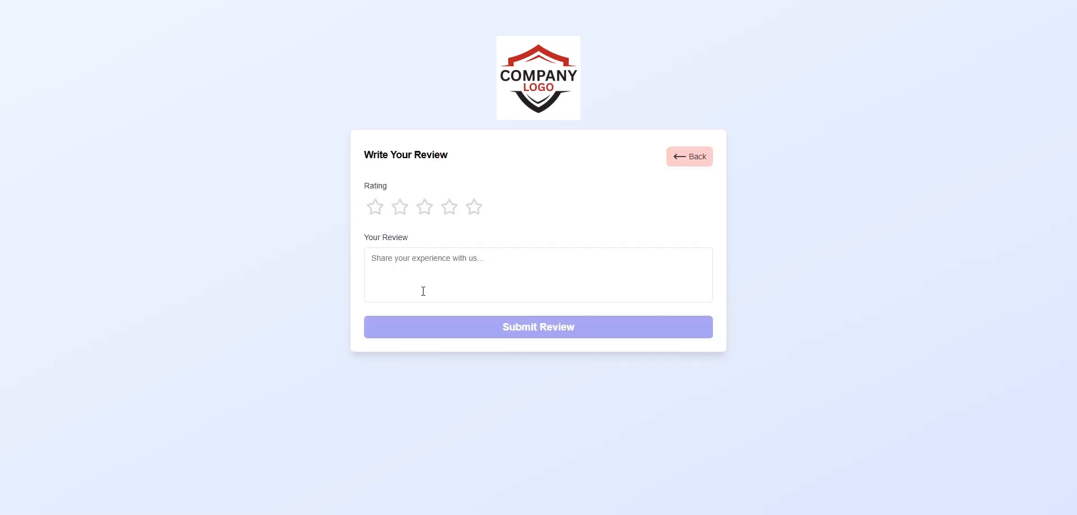
pyautogui.click(708, 158)
pyautogui.click(475, 208)
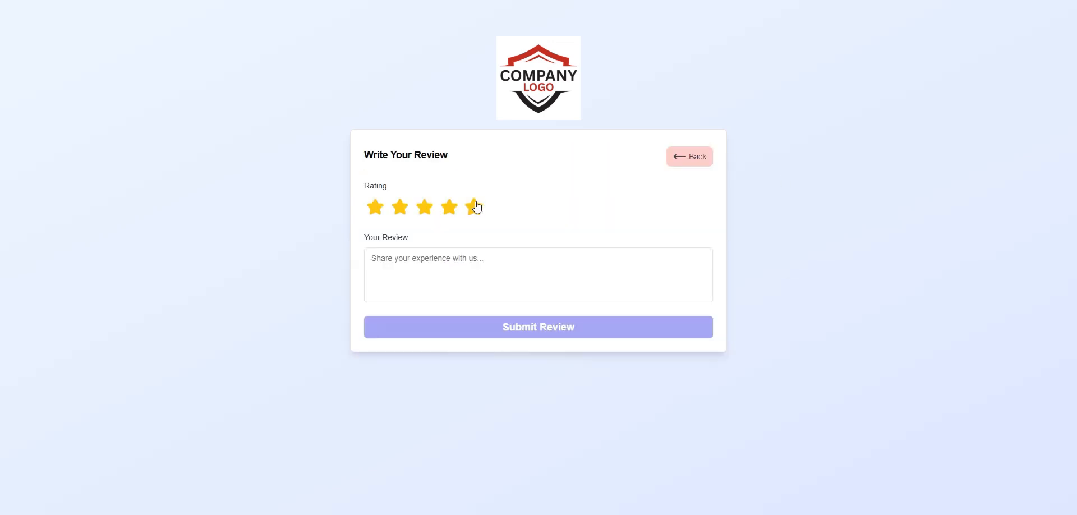
pyautogui.click(684, 160)
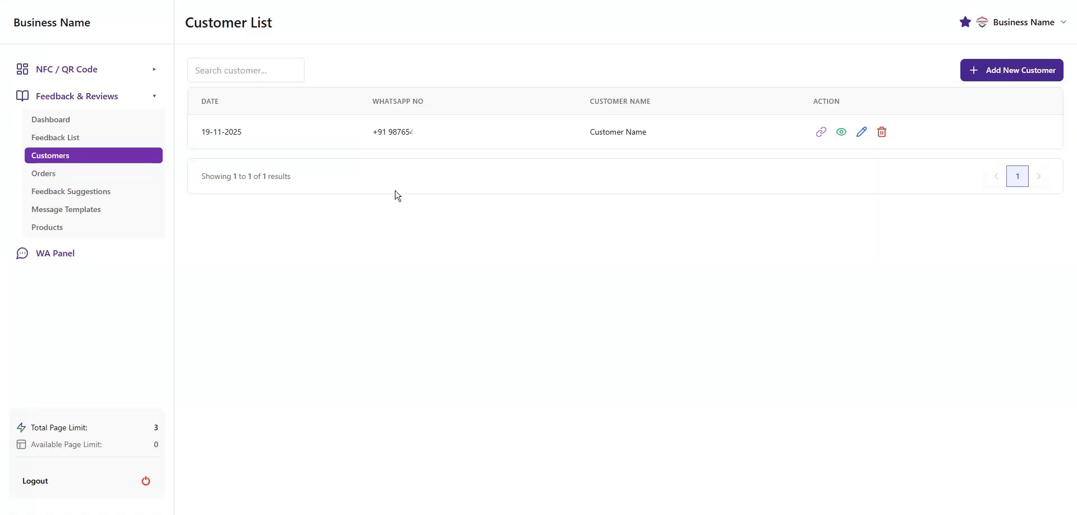
# - Start a new customer record from the Customer List and enter the customer's WhatsApp number
pyautogui.click(48, 119)
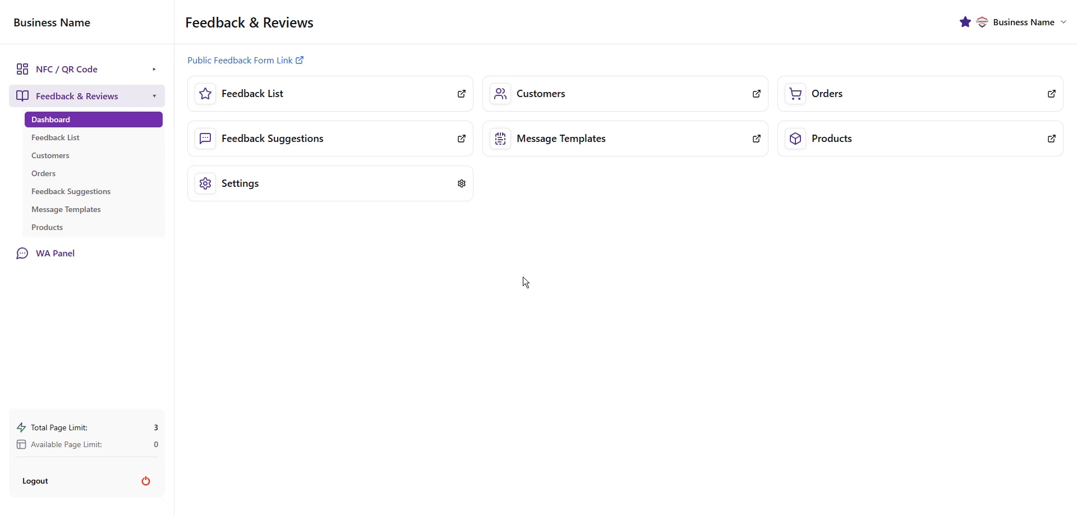
pyautogui.click(546, 101)
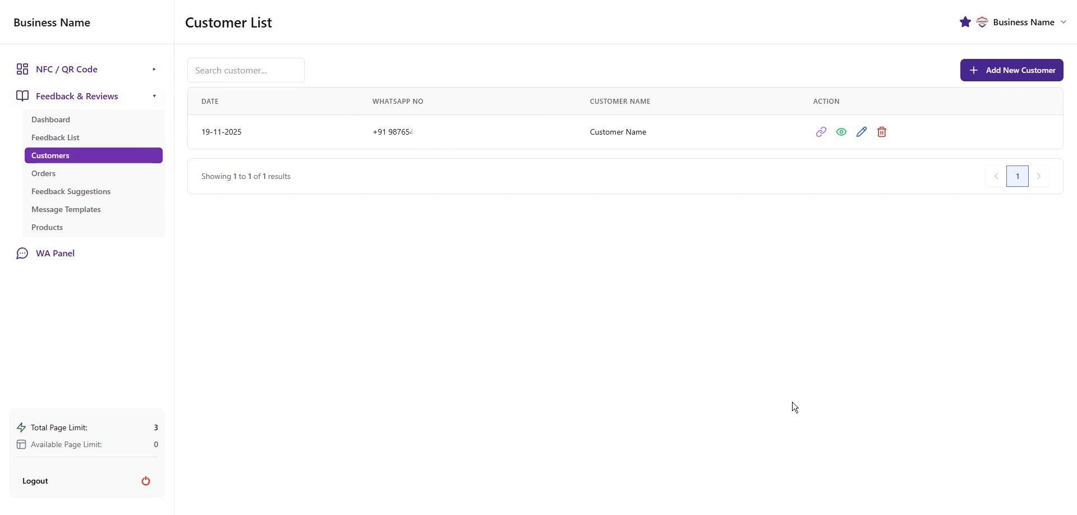
pyautogui.click(1028, 74)
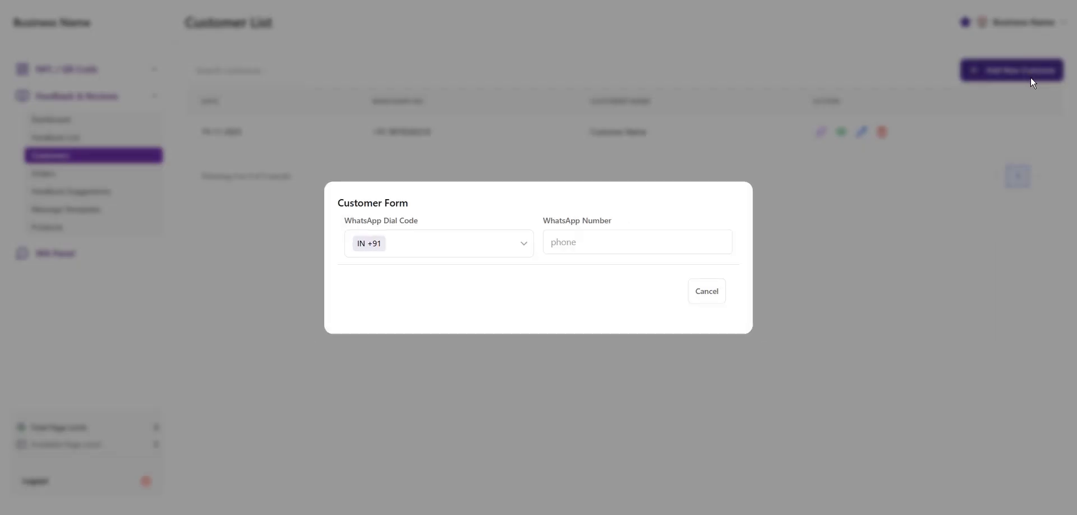
pyautogui.click(579, 233)
pyautogui.write('12345')
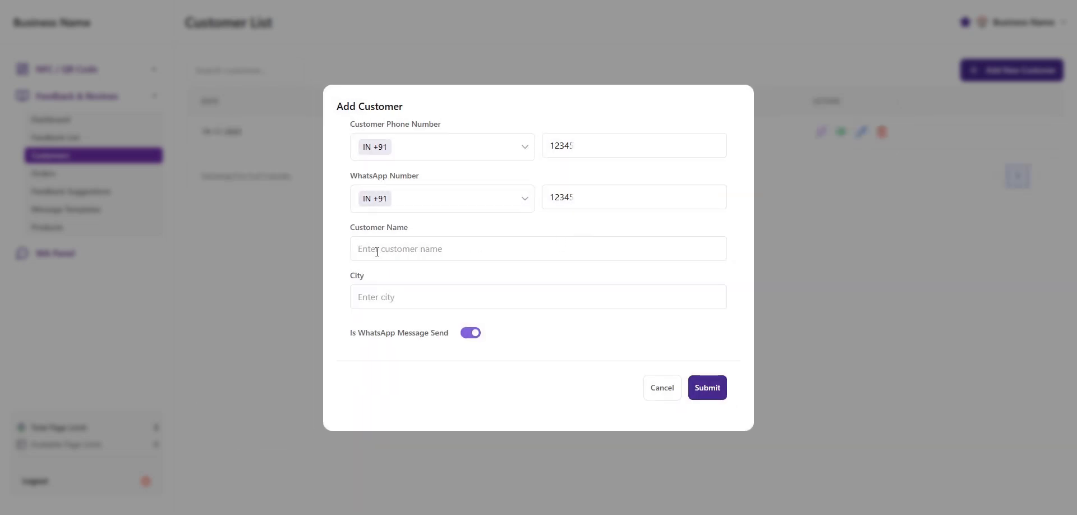
# - Enter "Customer" as the customer name and "city" as the city in the Add Customer form
pyautogui.click(377, 252)
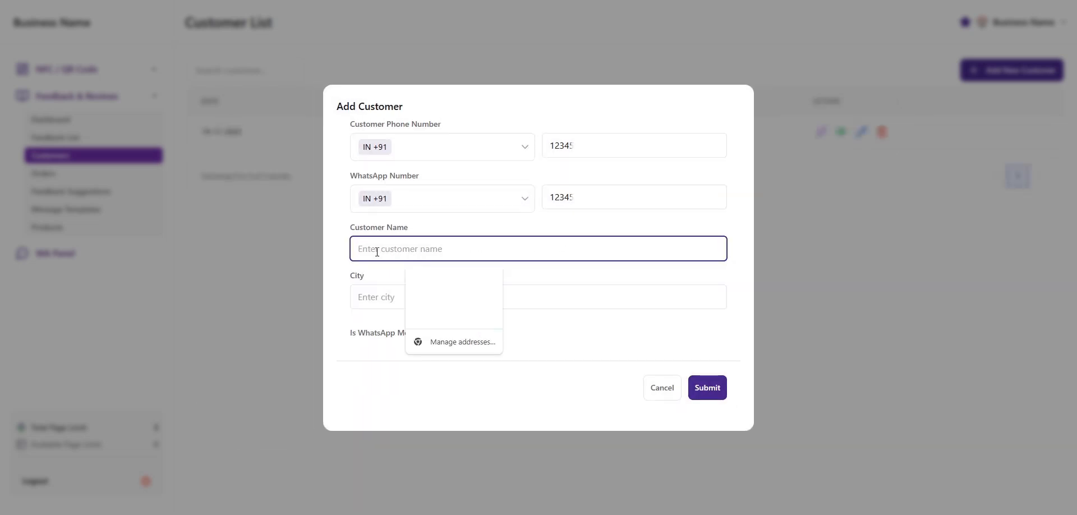
pyautogui.write('c')
pyautogui.press('BackSpace')
pyautogui.write('C')
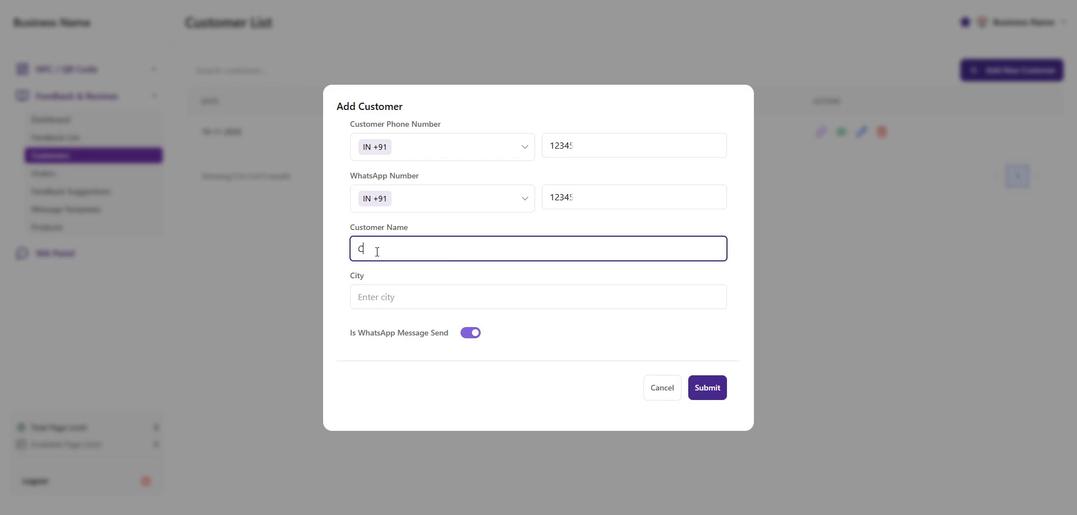
pyautogui.write('ustomer')
pyautogui.click(392, 292)
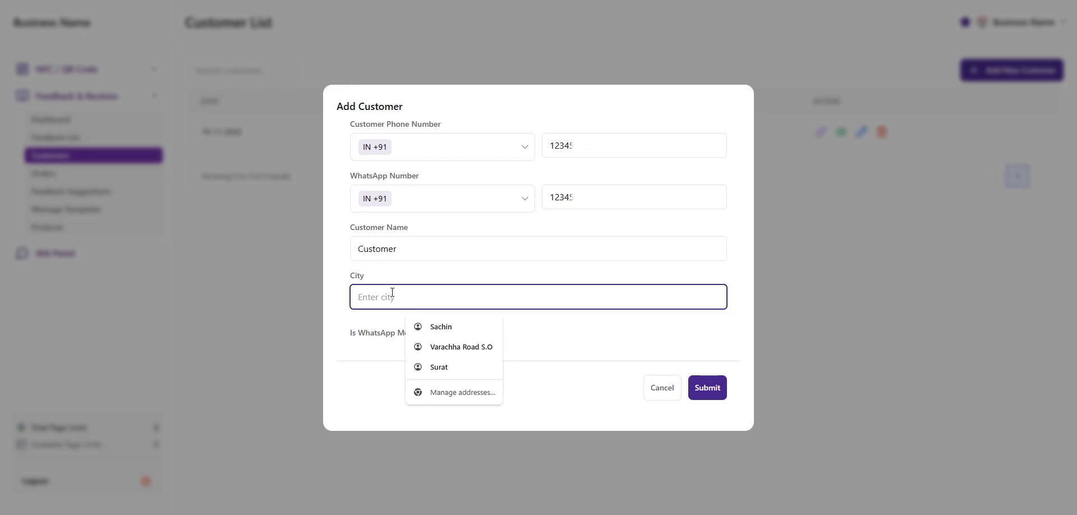
pyautogui.write('Citry')
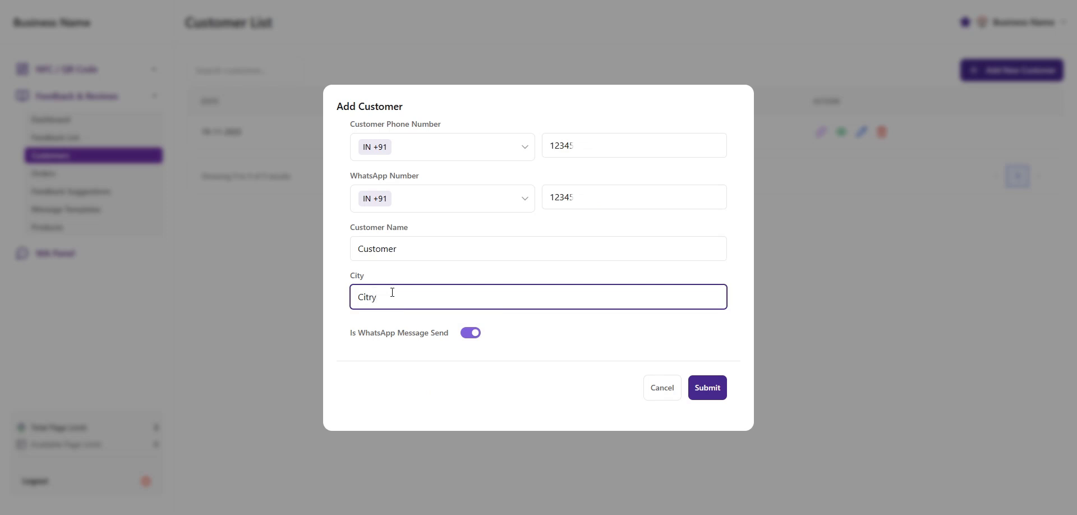
pyautogui.press('BackSpace')
pyautogui.press('BackSpace')
pyautogui.write('ty')
pyautogui.doubleClick(392, 292)
pyautogui.write('ci')
# - Toggle the "Is WhatsApp Message Send" option and submit the new customer
pyautogui.click(470, 334)
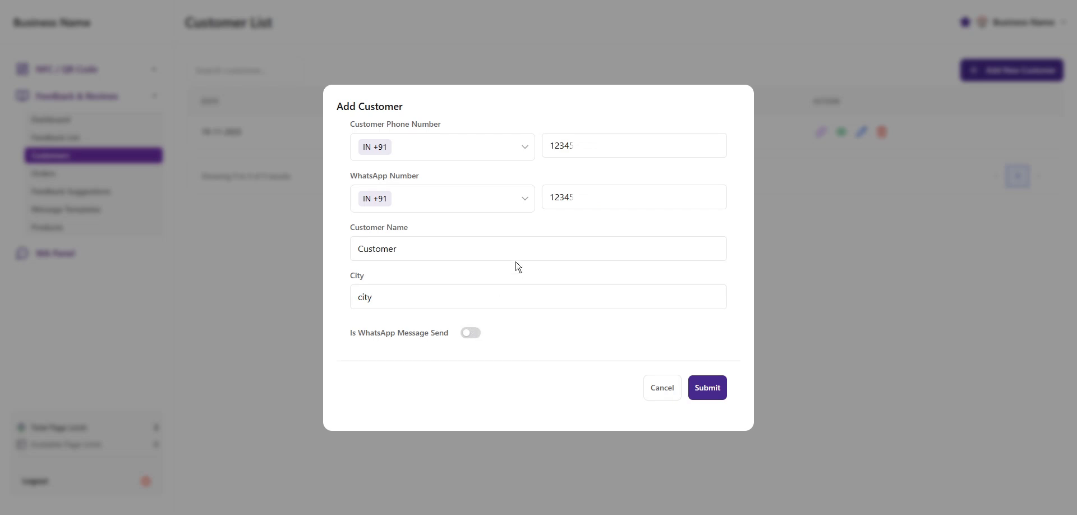
pyautogui.click(472, 339)
pyautogui.click(716, 386)
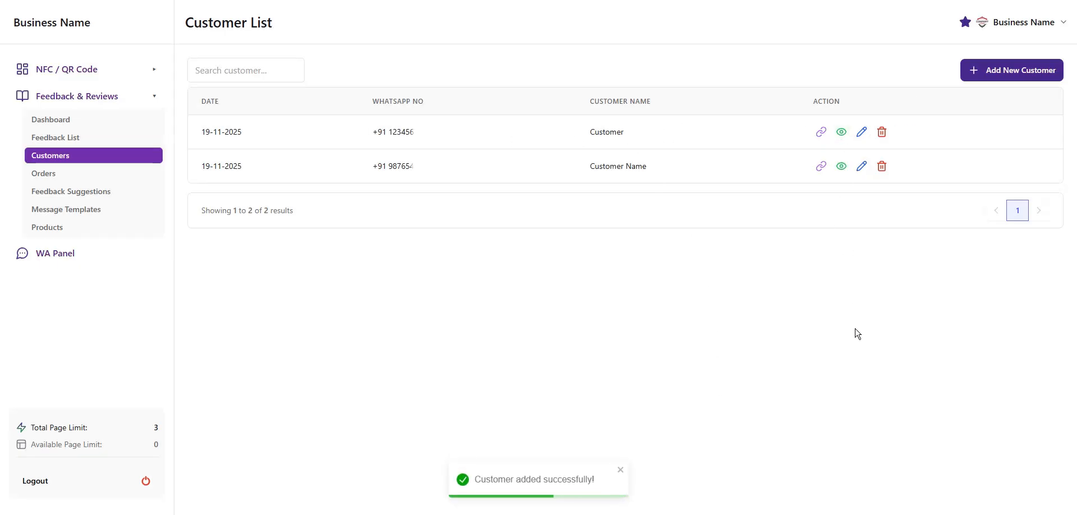
# - Look over the new customer's details, edit form and delete confirmation without changing the record
pyautogui.click(841, 132)
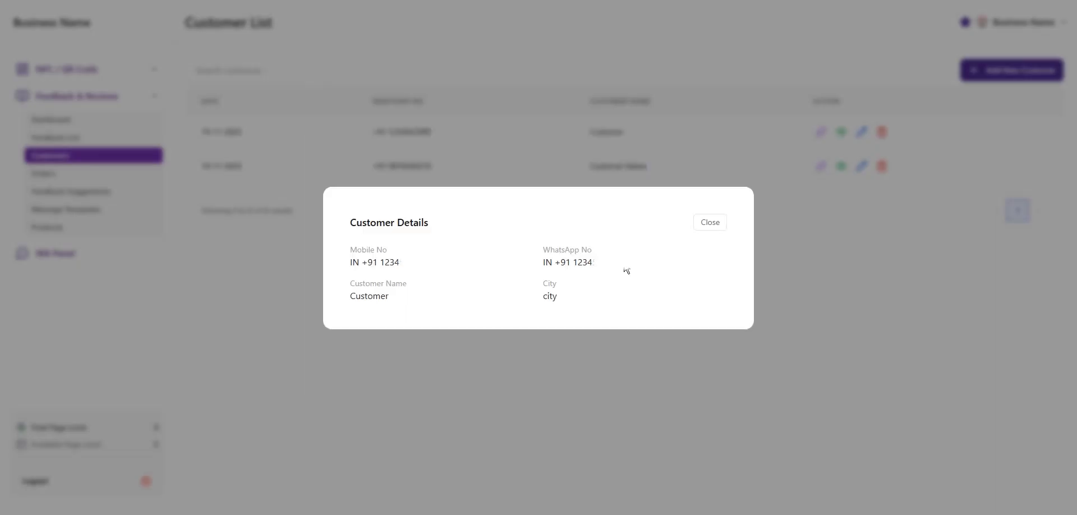
pyautogui.click(718, 224)
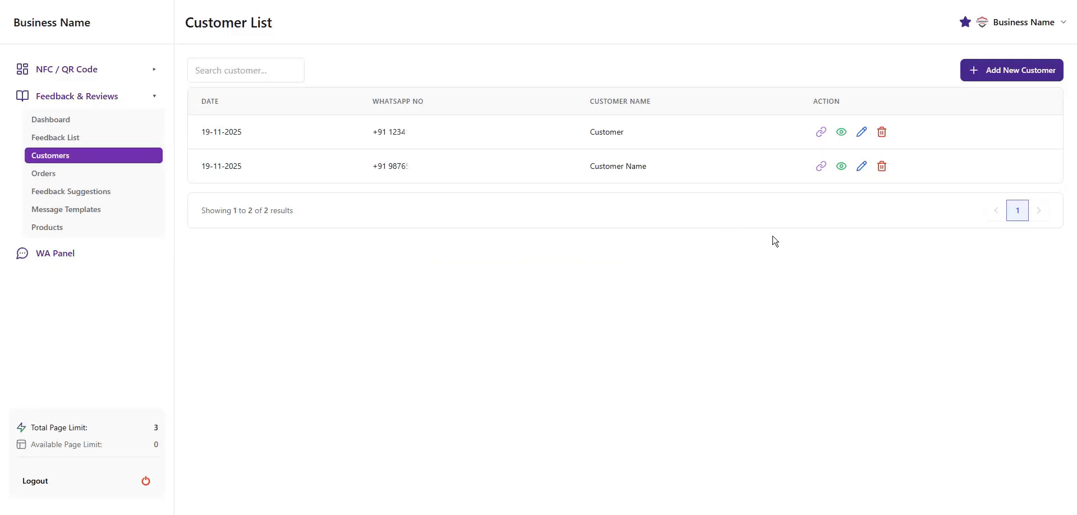
pyautogui.click(862, 132)
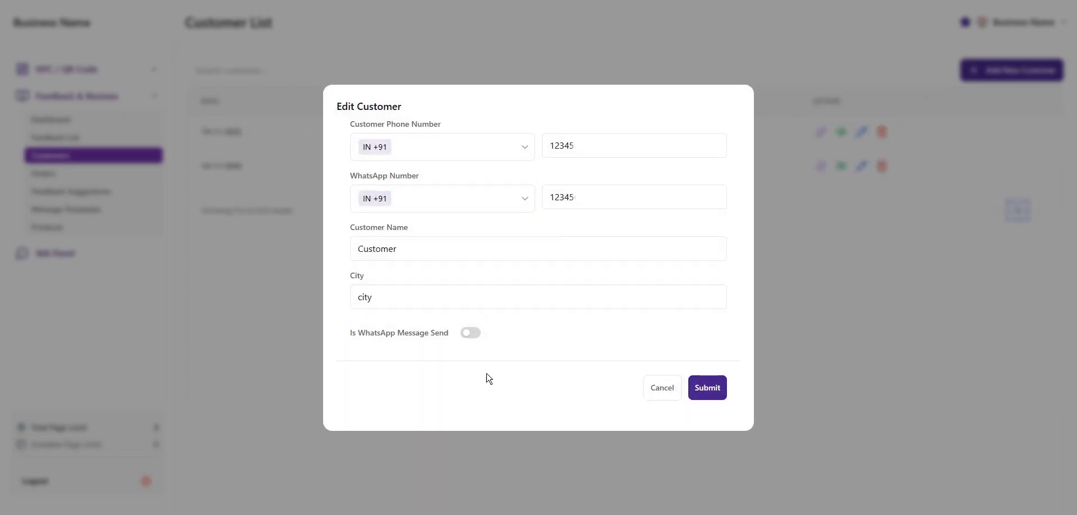
pyautogui.click(654, 389)
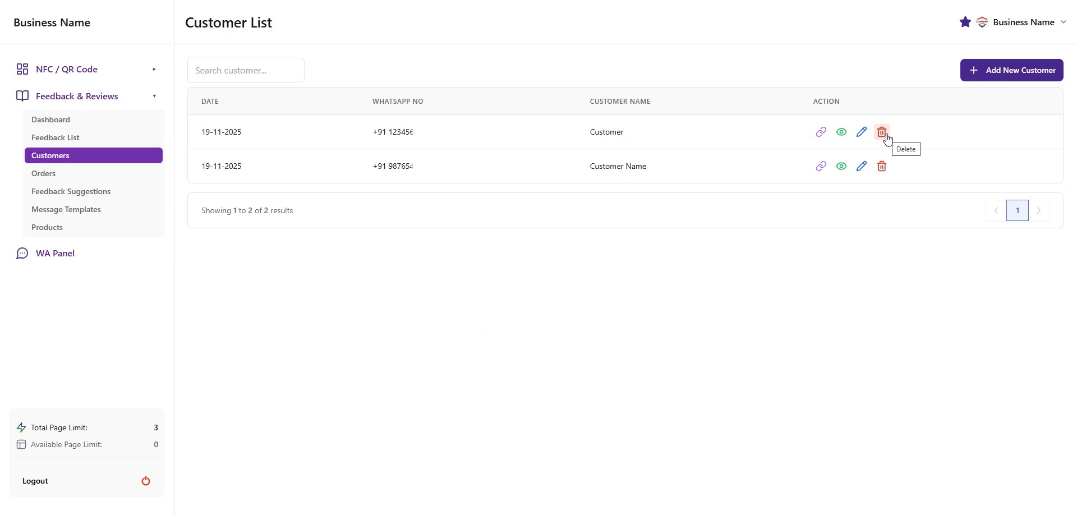
pyautogui.click(884, 131)
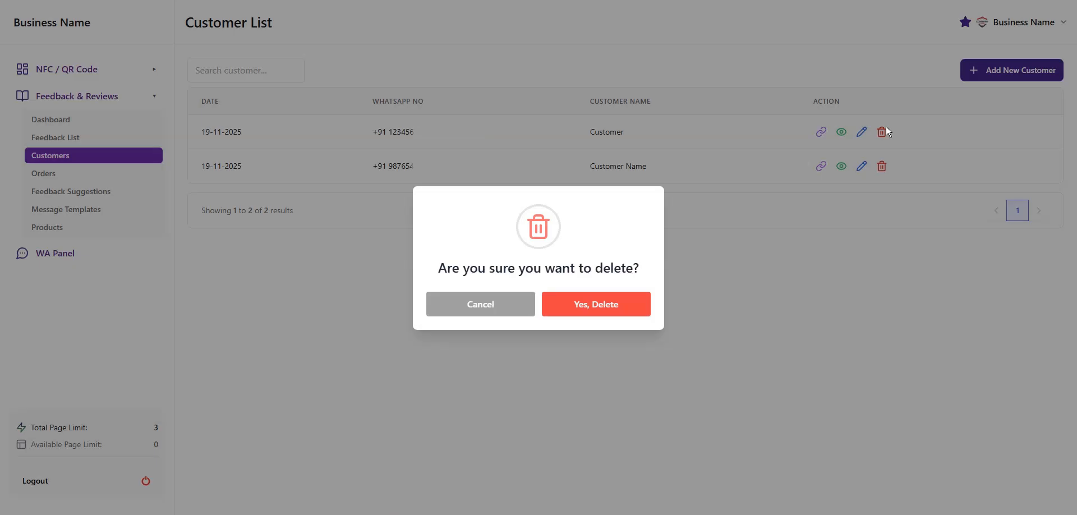
pyautogui.click(501, 317)
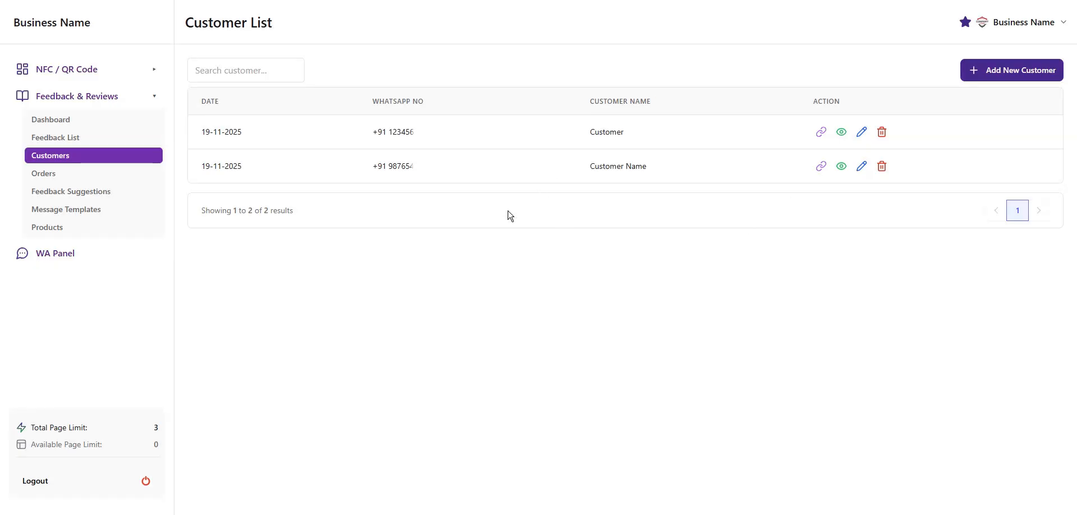
# - Start a new feedback suggestion in Feedback Suggestions with the text "Excellent Service"
pyautogui.click(66, 121)
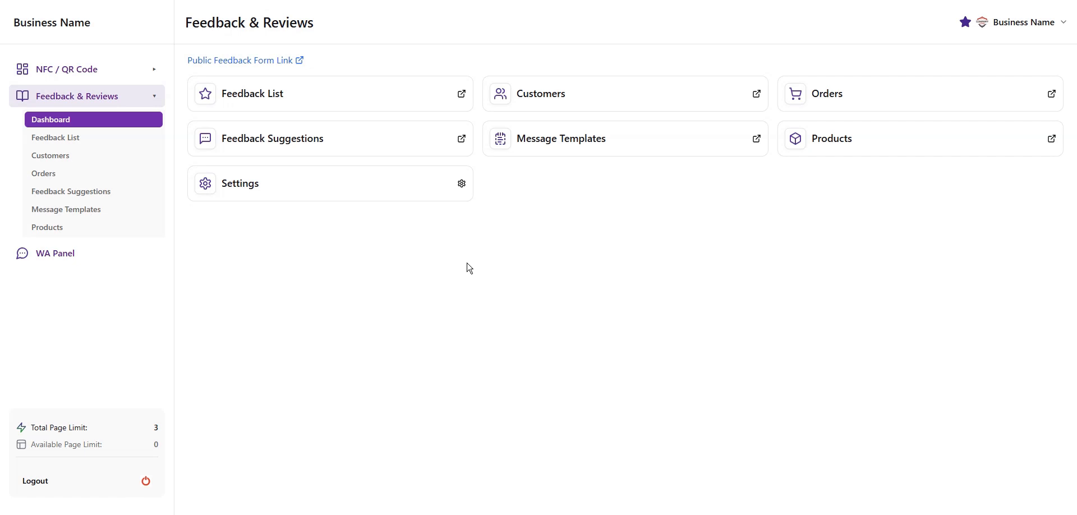
pyautogui.click(307, 147)
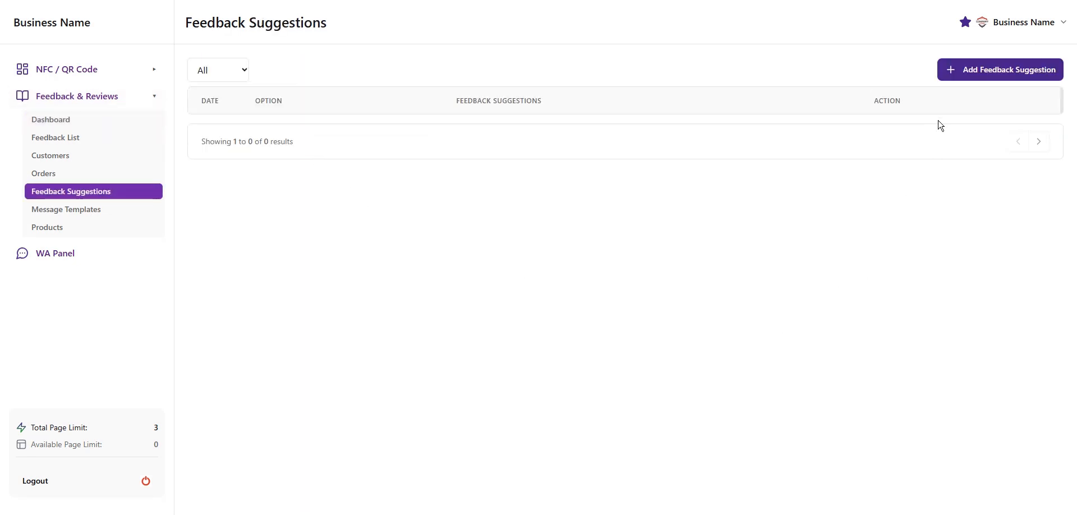
pyautogui.click(1031, 75)
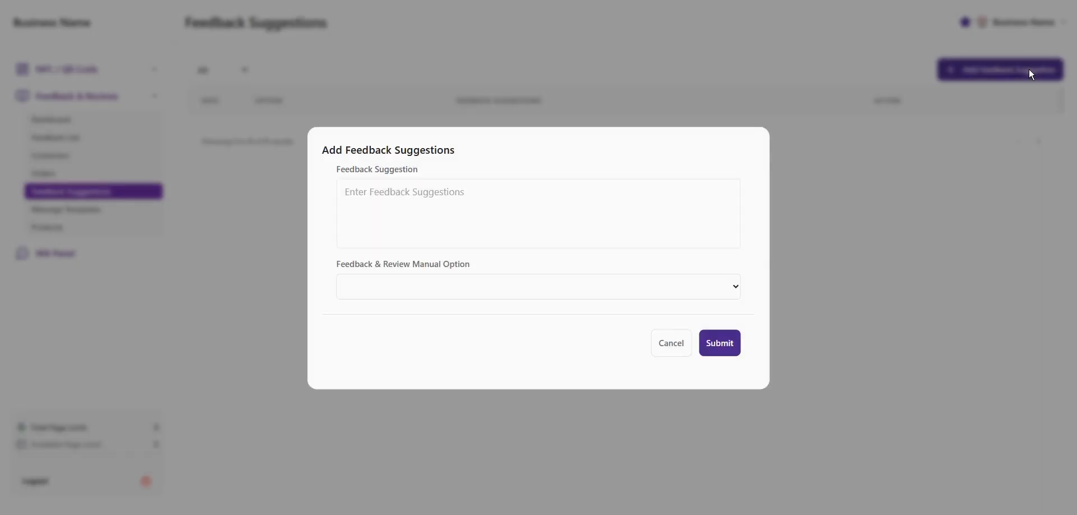
pyautogui.click(389, 220)
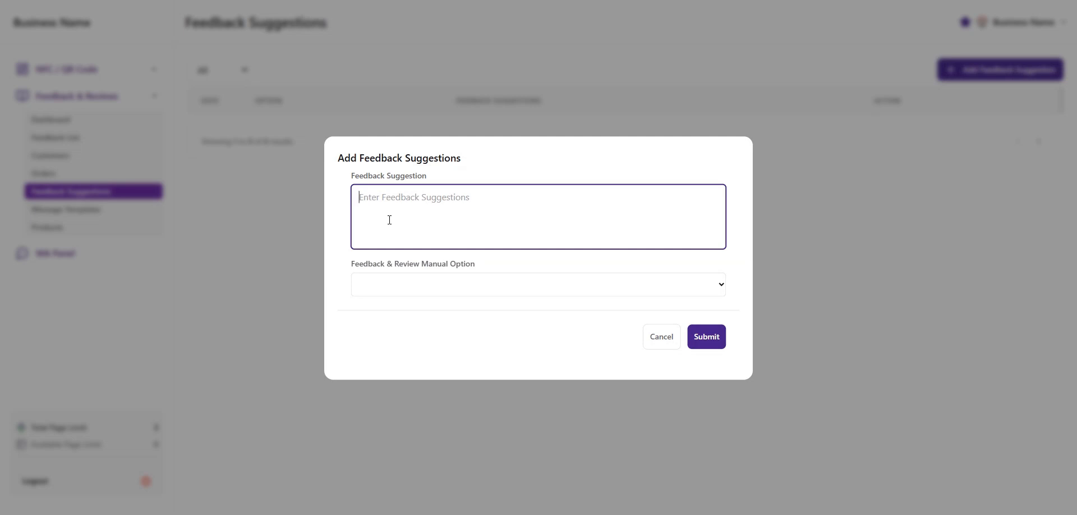
pyautogui.write('Exec')
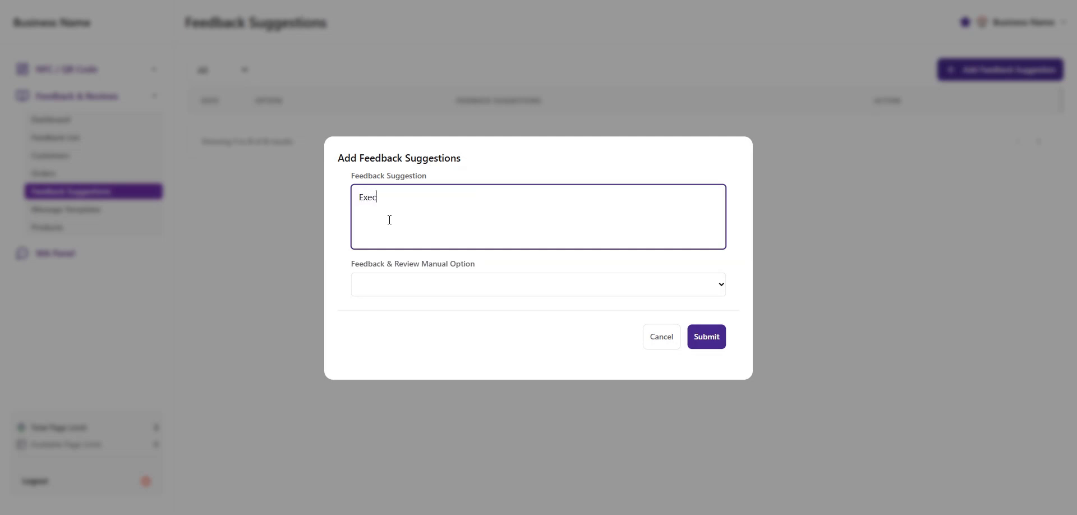
pyautogui.press('BackSpace')
pyautogui.press('BackSpace')
pyautogui.write('cellent Service')
# - Assign the "Excellent Service" suggestion to the Good option and submit it
pyautogui.click(443, 287)
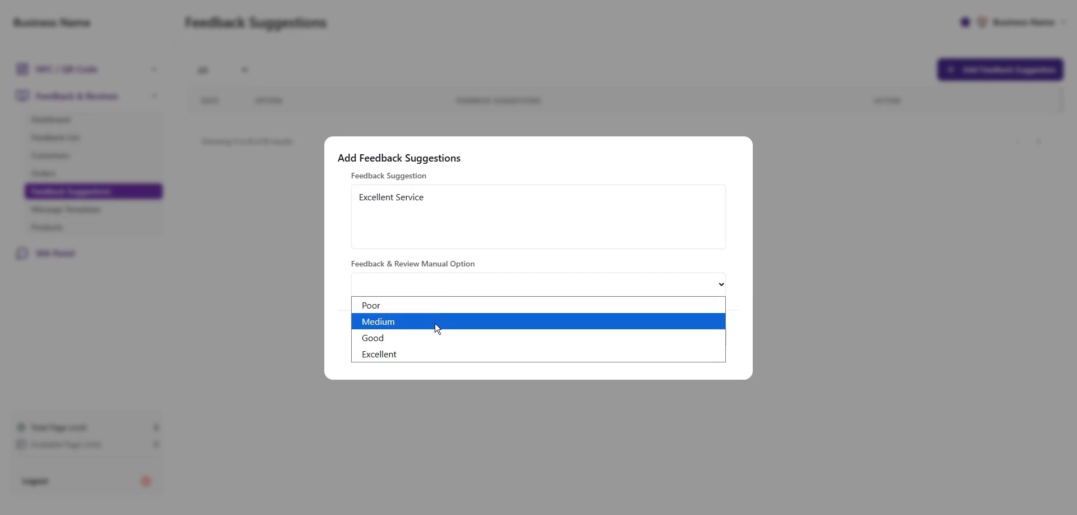
pyautogui.click(428, 339)
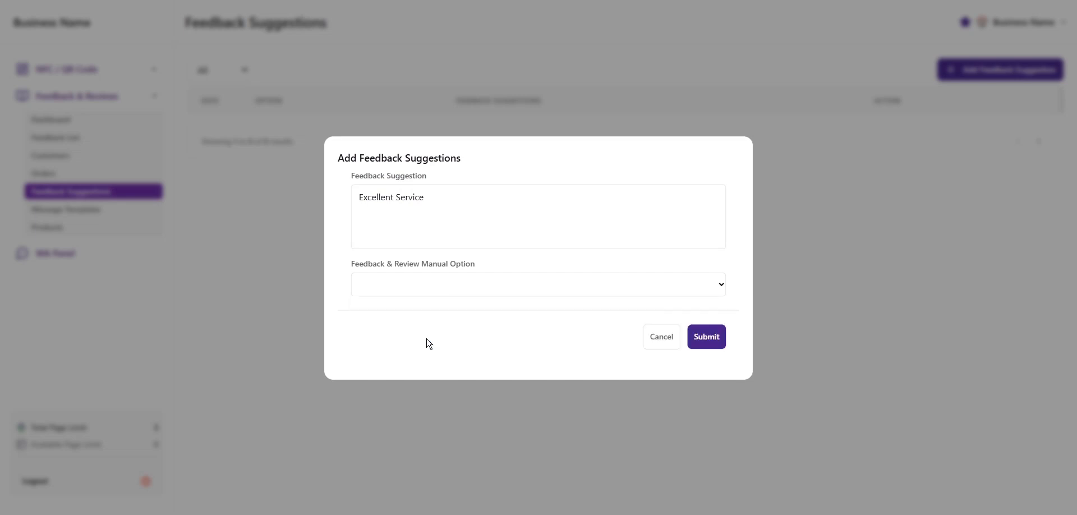
pyautogui.click(702, 339)
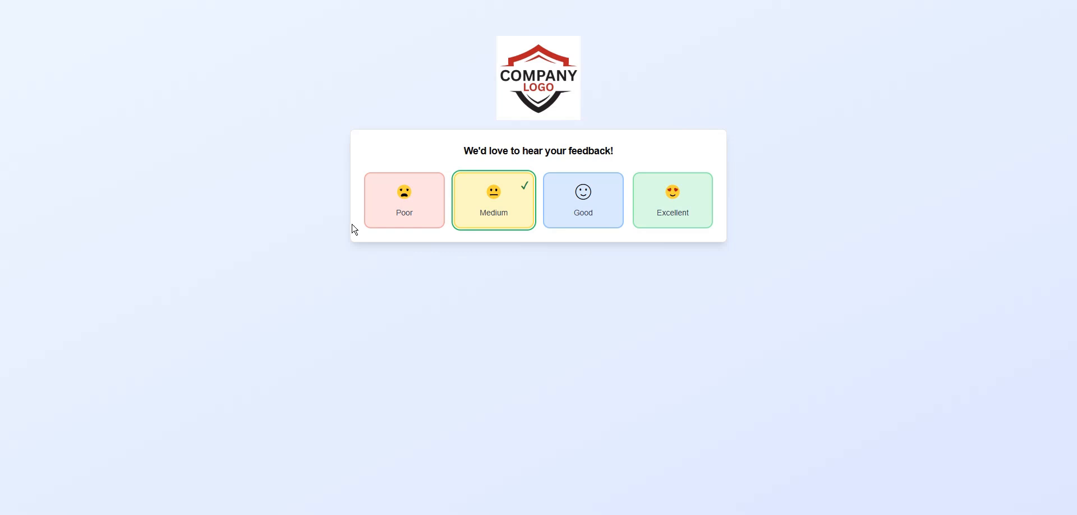
# - Try the Good option on the customer's feedback form to check where the suggestion applies
pyautogui.click(595, 220)
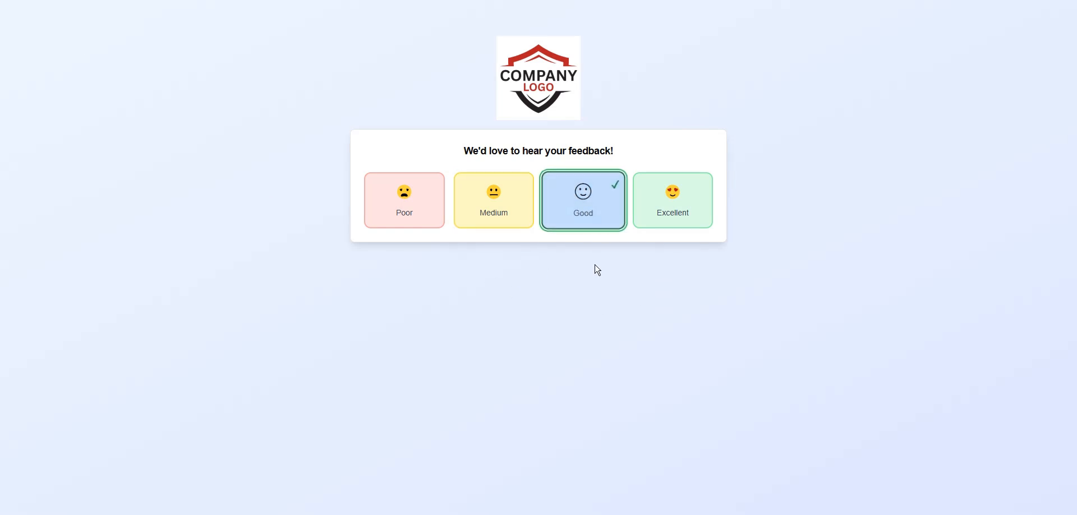
pyautogui.click(596, 211)
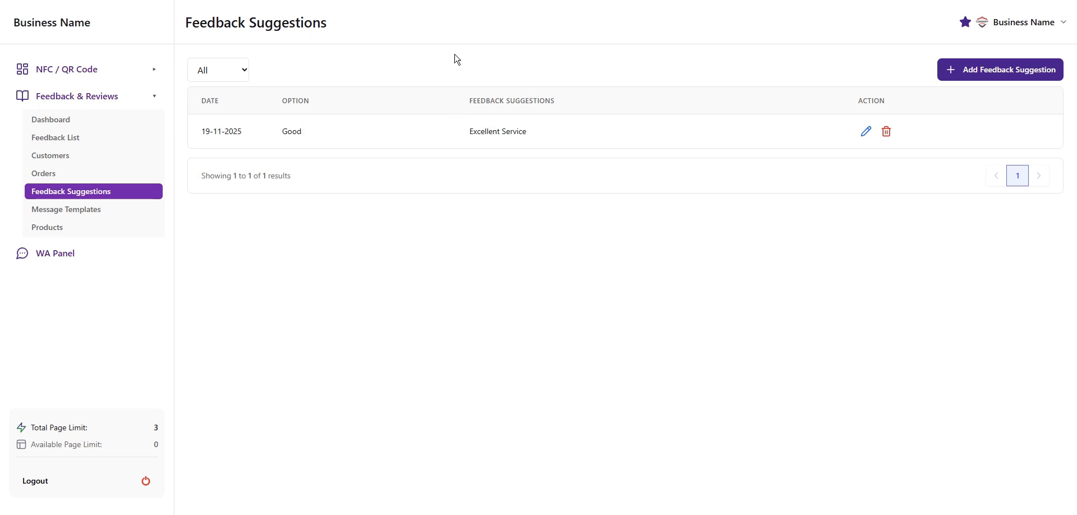
# - Add the feedback suggestion "Greate Service" for the Excellent option and submit it
pyautogui.click(982, 69)
pyautogui.click(428, 208)
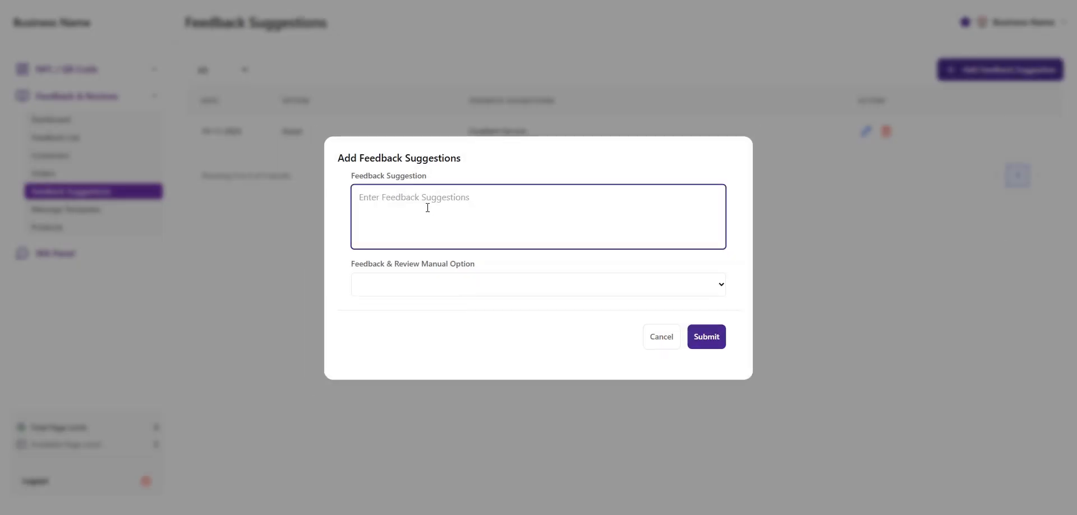
pyautogui.write('Gr')
pyautogui.write('Service')
pyautogui.click(410, 286)
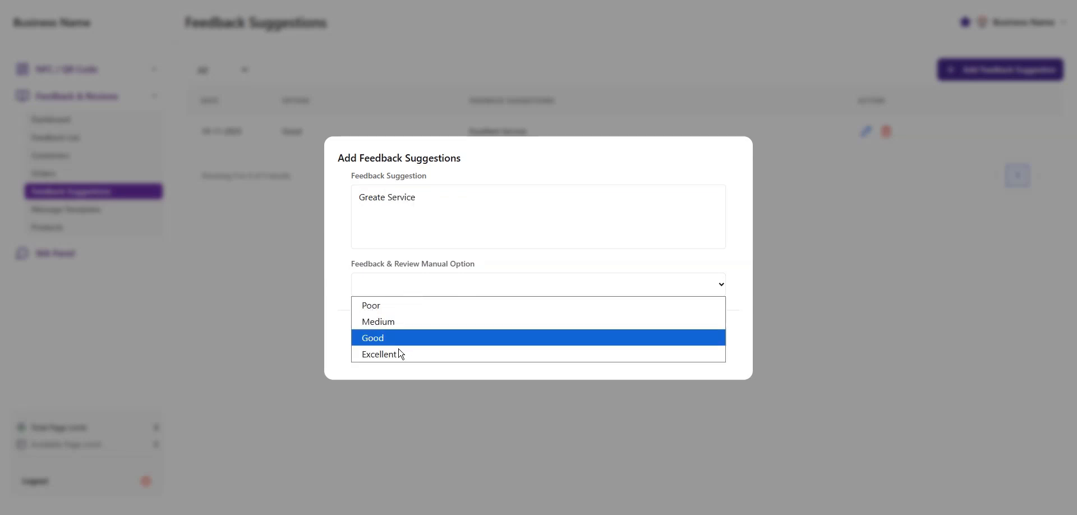
pyautogui.click(411, 356)
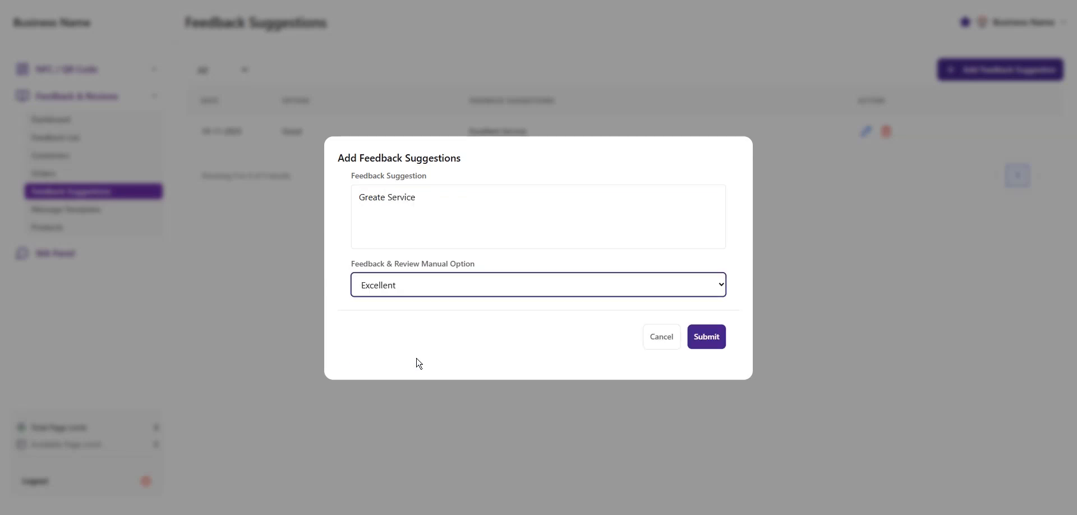
pyautogui.click(709, 340)
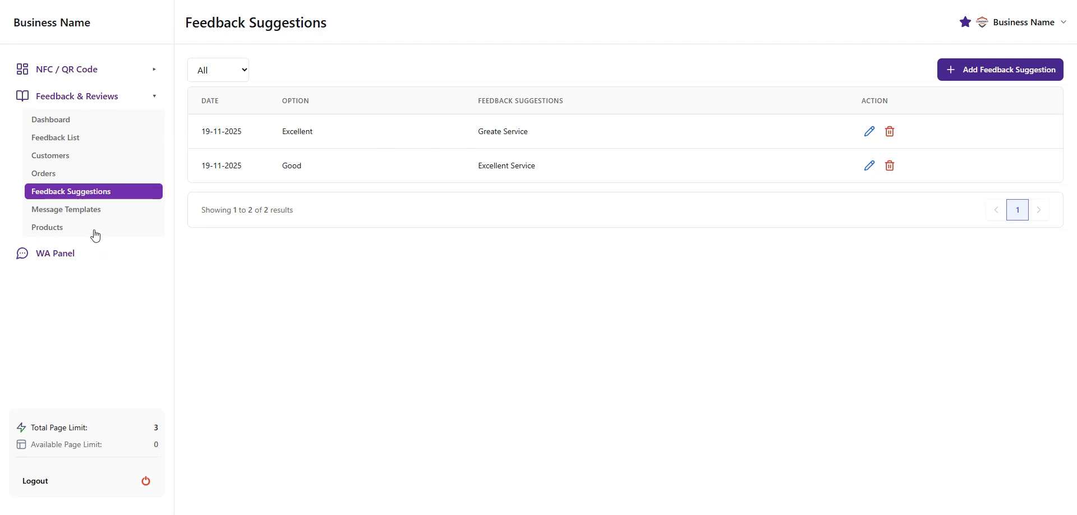
# - Enable Predefined Review Suggestions in the Feedback & Reviews settings and save the settings
pyautogui.click(76, 121)
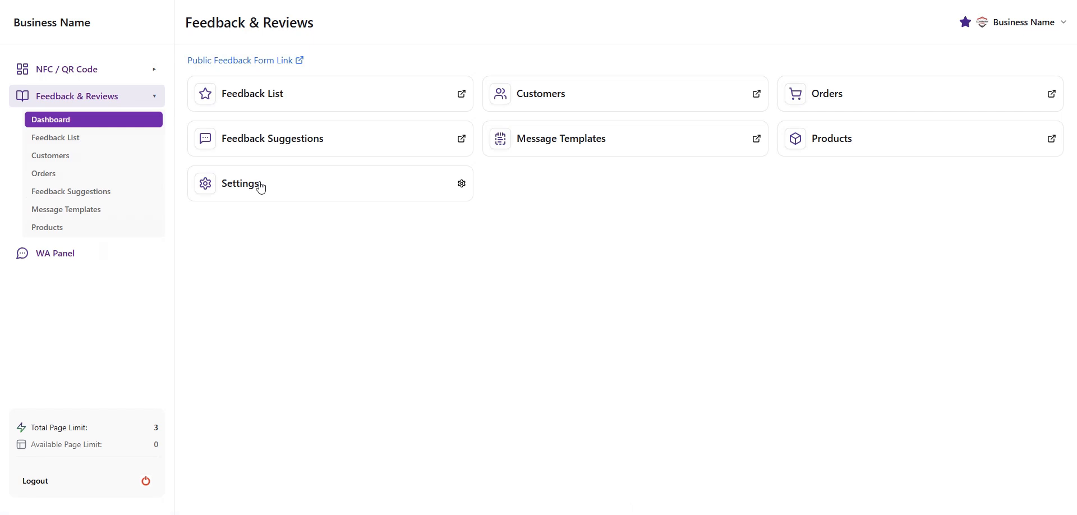
pyautogui.click(230, 190)
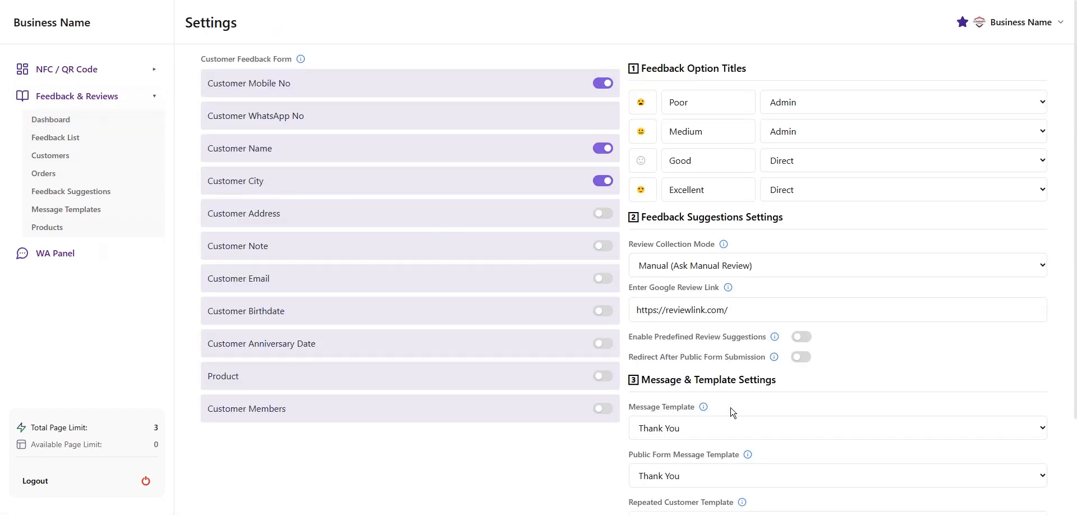
pyautogui.click(804, 340)
pyautogui.scroll(-2, 786, 409)
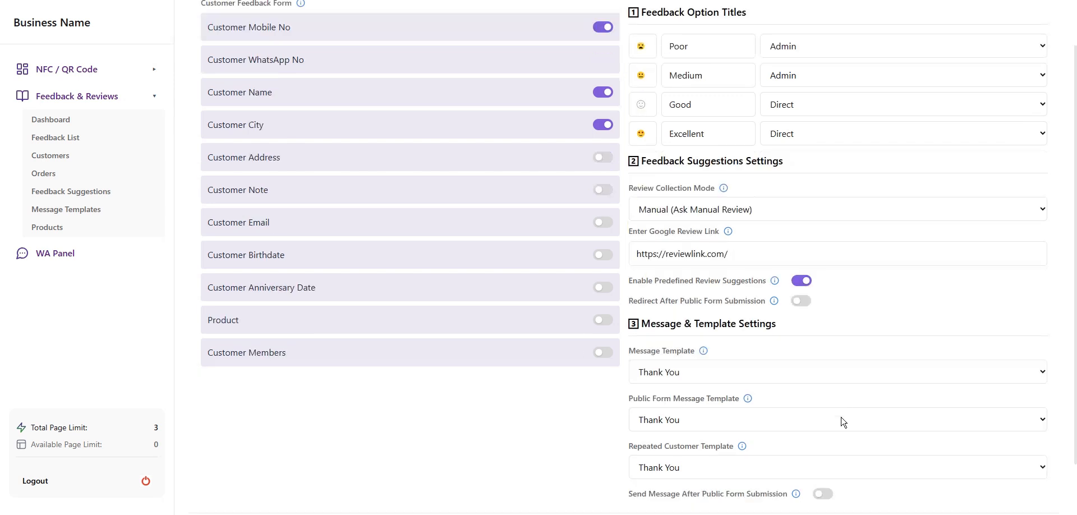
pyautogui.click(1028, 477)
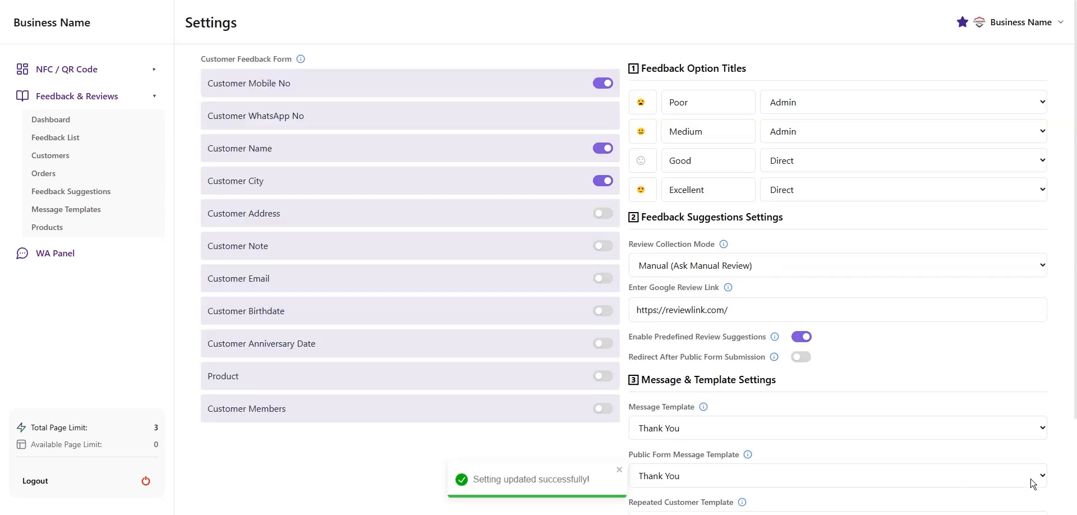
# - Copy the feedback form link of the second customer in the Customer List and open it in a new browser tab
pyautogui.click(93, 121)
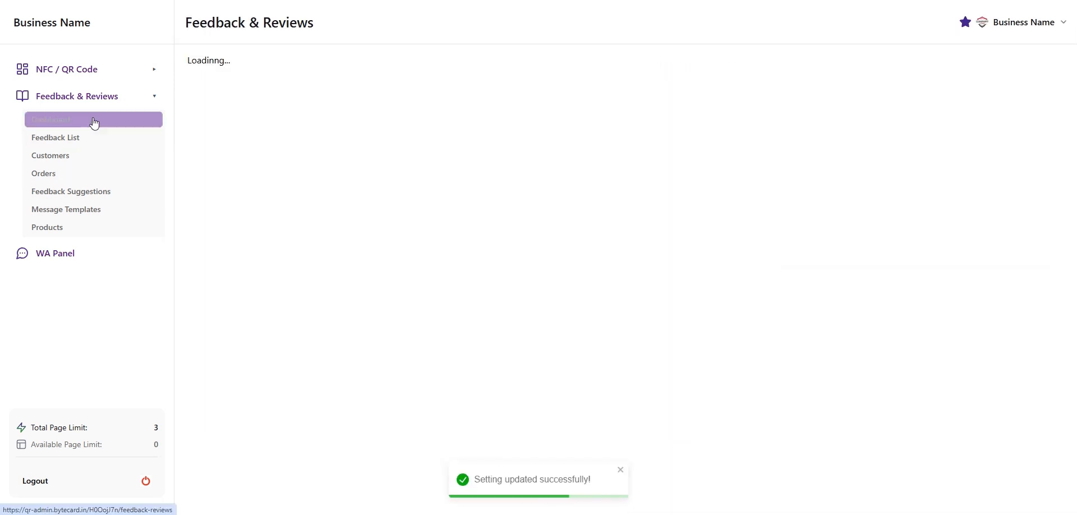
pyautogui.click(85, 156)
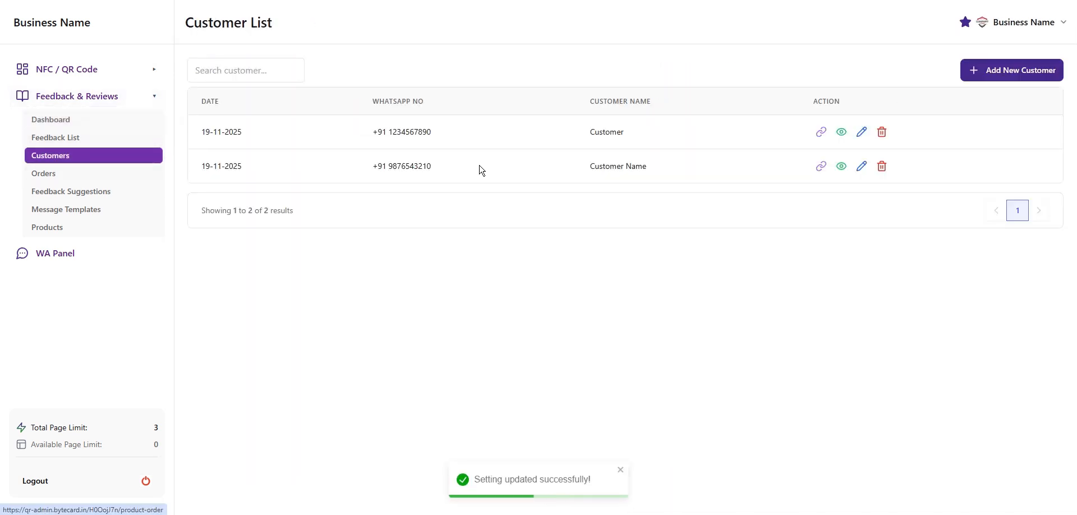
pyautogui.click(821, 166)
pyautogui.hotkey('ctrl', 't')
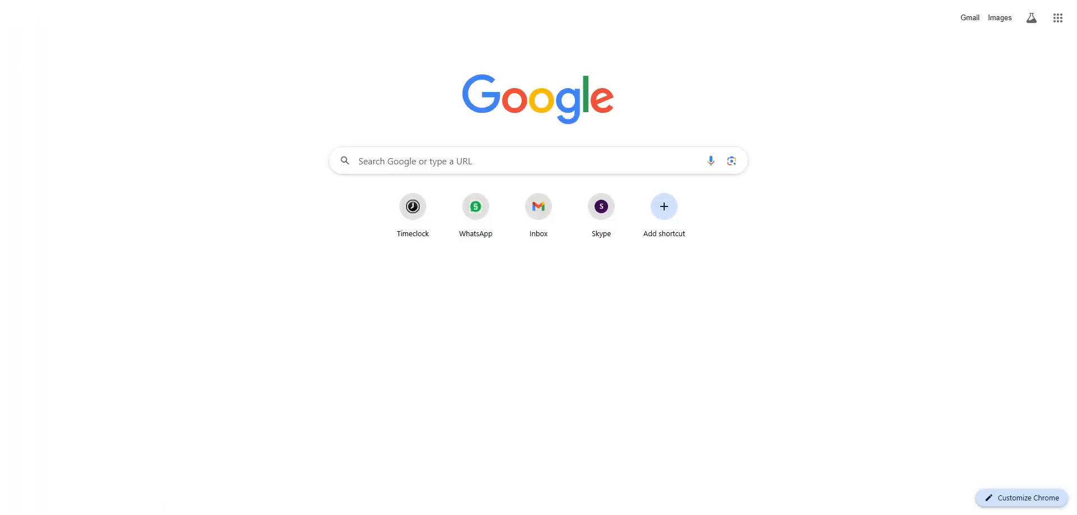
pyautogui.hotkey('ctrl', 'v')
pyautogui.press('Return')
# - Check the review suggestions offered for the Good and Excellent options on the customer's feedback form, dismissing each one
pyautogui.click(587, 227)
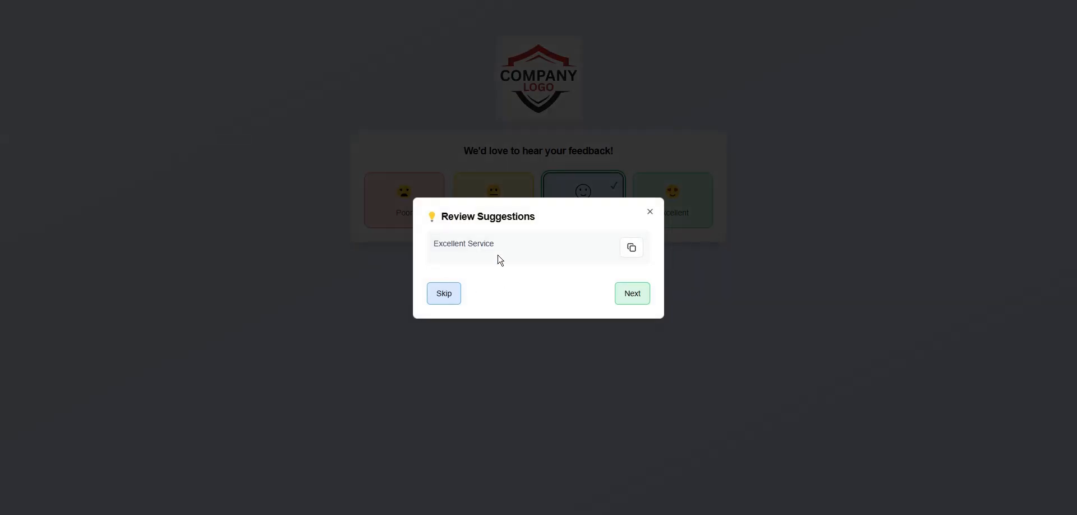
pyautogui.click(650, 212)
pyautogui.click(710, 202)
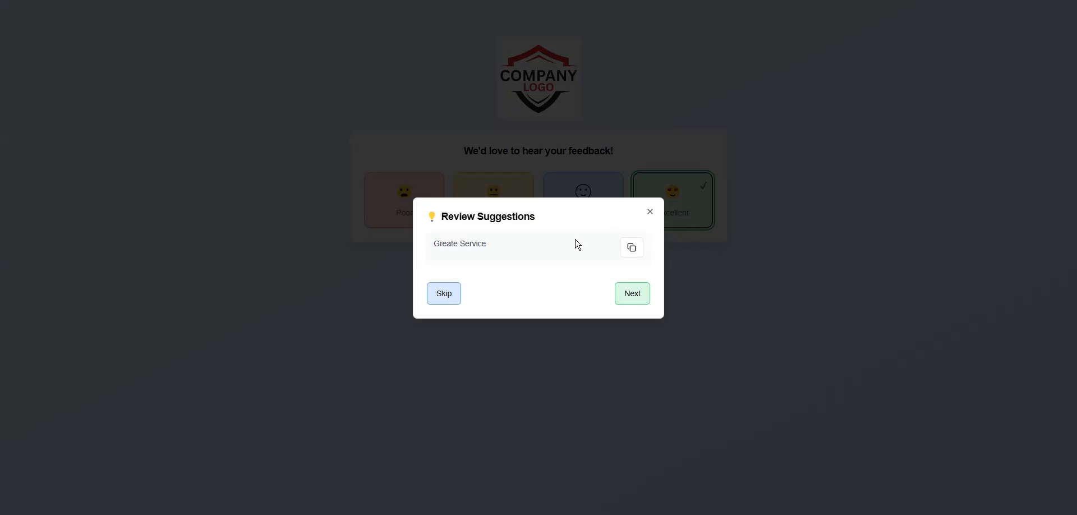
pyautogui.click(651, 212)
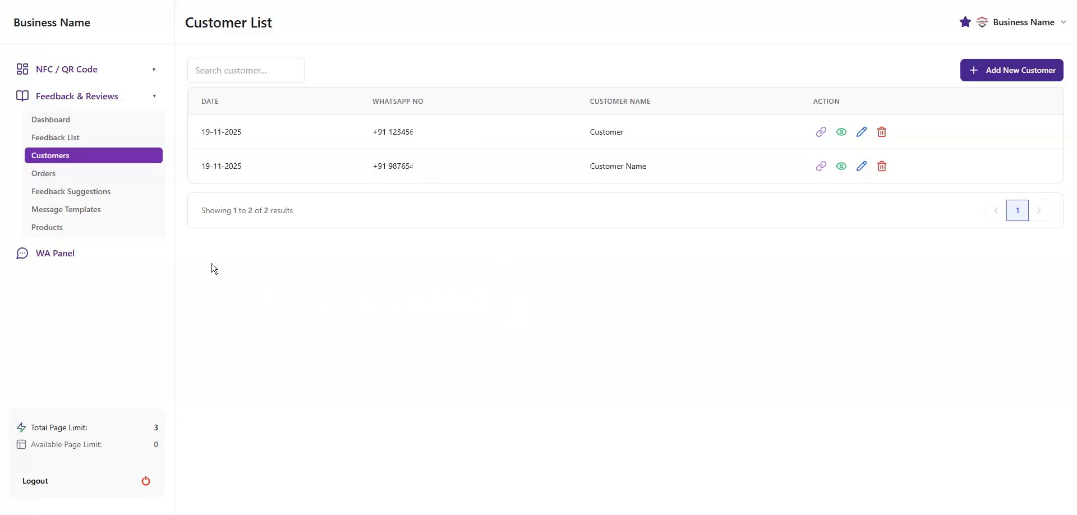
# - Look over the Feedback List and the Feedback Suggestions list in the Feedback & Reviews section
pyautogui.click(96, 143)
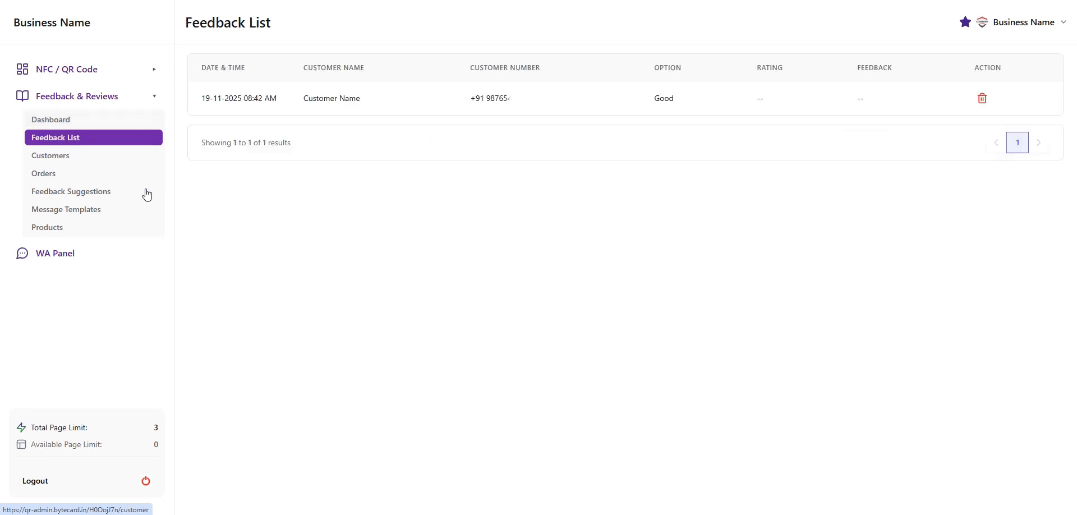
pyautogui.click(96, 197)
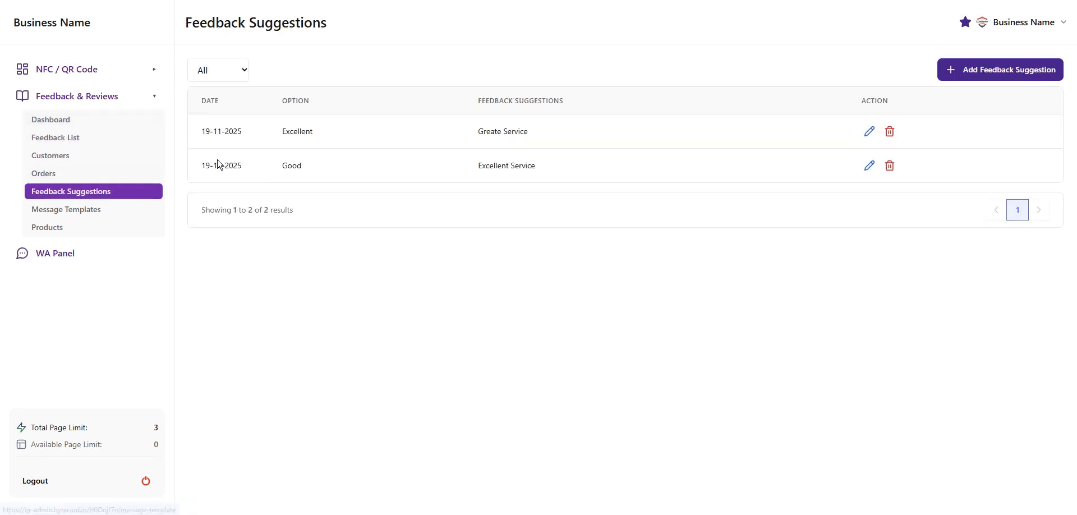
pyautogui.click(84, 120)
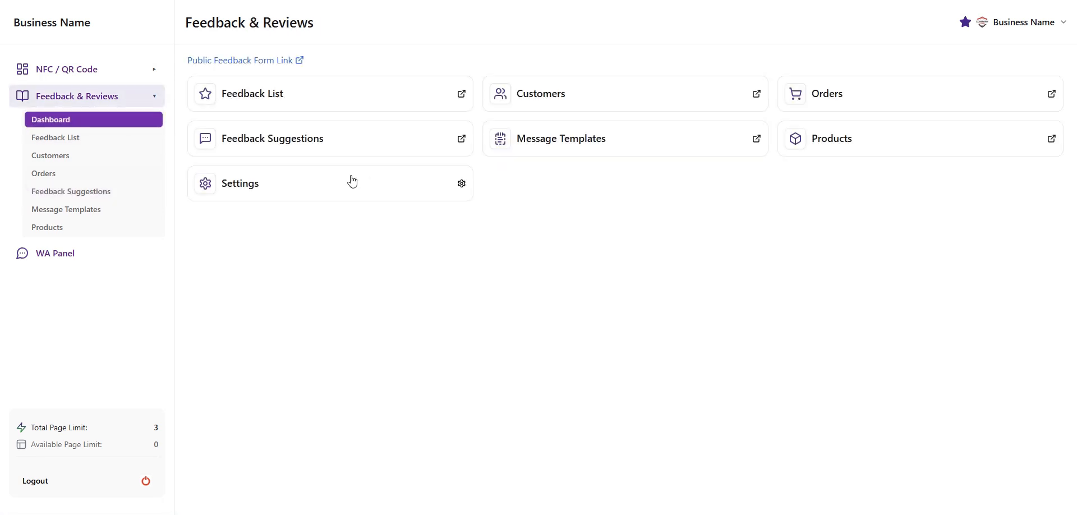
pyautogui.click(260, 142)
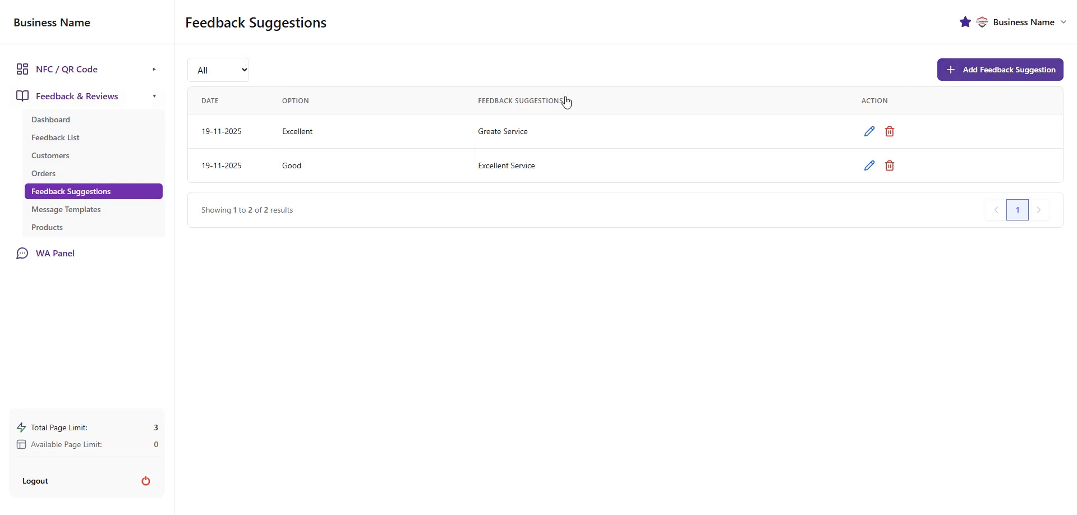
# - Add a product named "Website" with price 9999 and description "Informative Multipage website" in Products
pyautogui.click(92, 98)
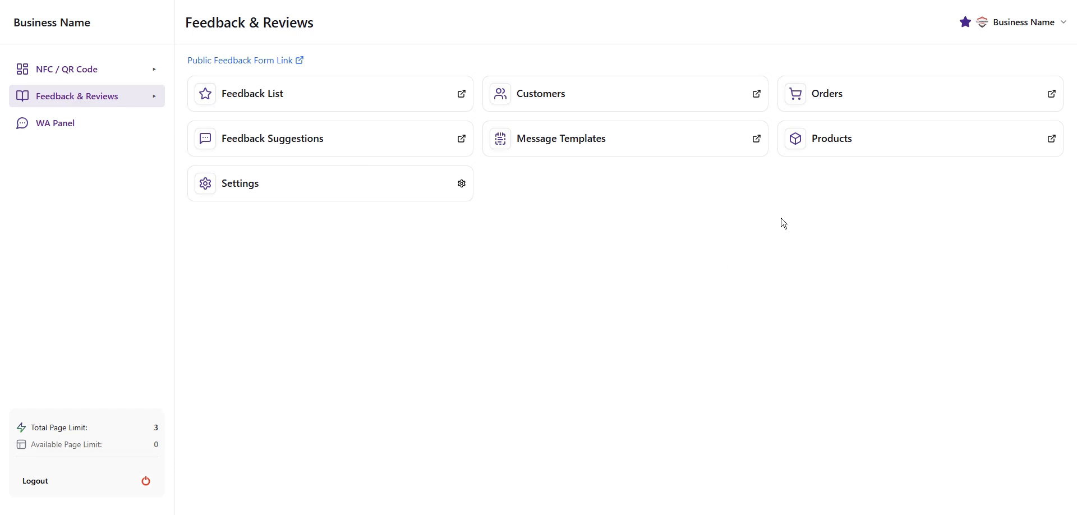
pyautogui.click(837, 148)
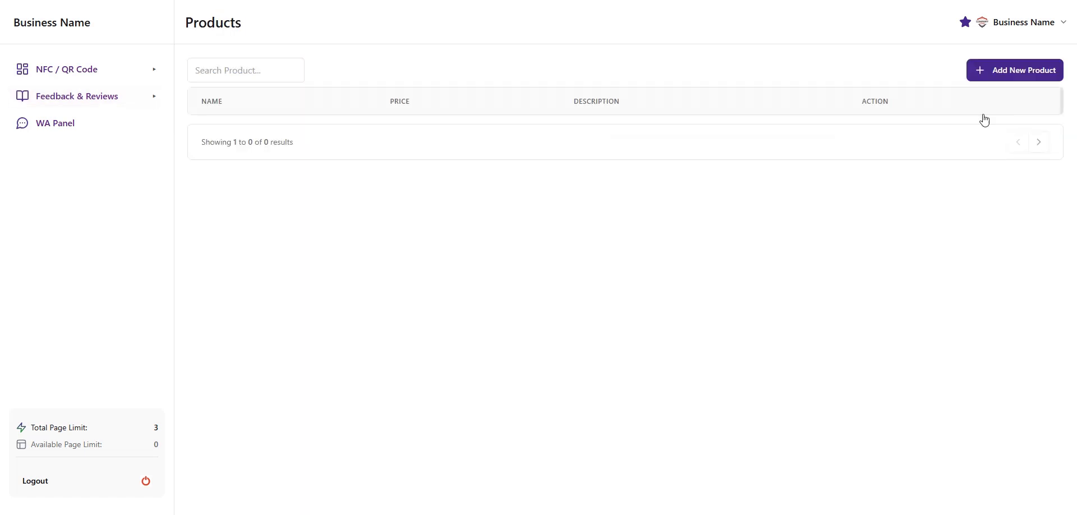
pyautogui.click(1038, 80)
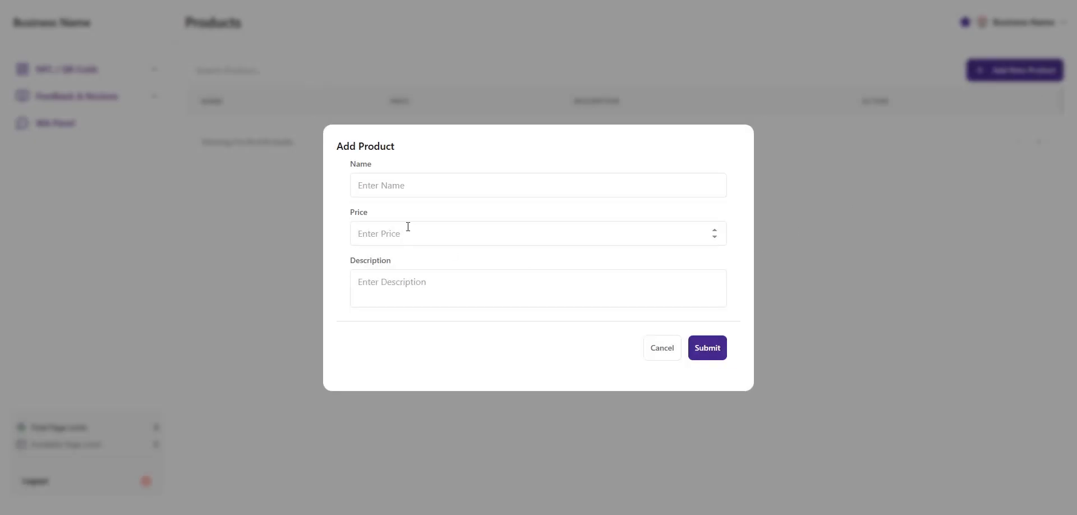
pyautogui.click(382, 188)
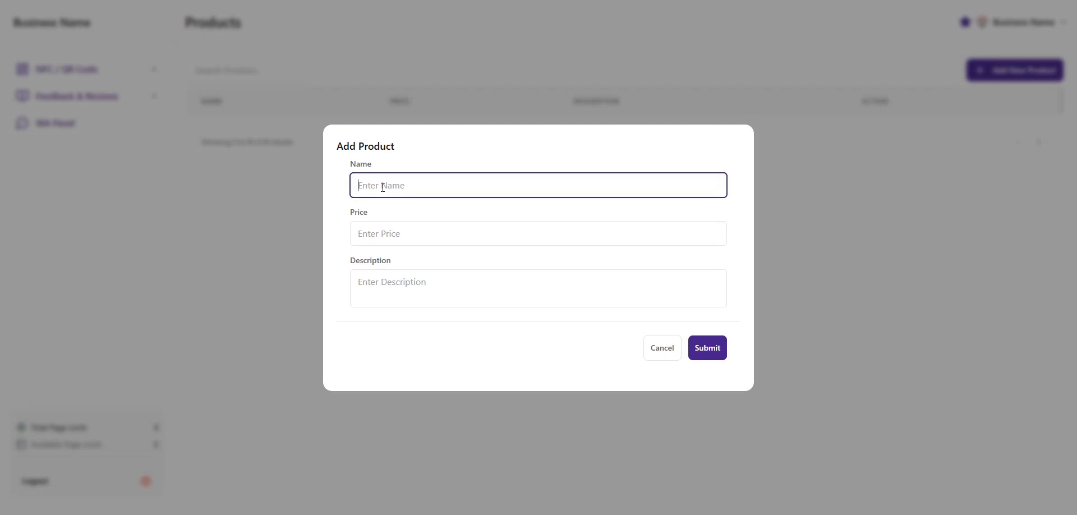
pyautogui.write('Webite')
pyautogui.hotkey('ctrl', 'a')
pyautogui.write('Website')
pyautogui.press('Tab')
pyautogui.write('999')
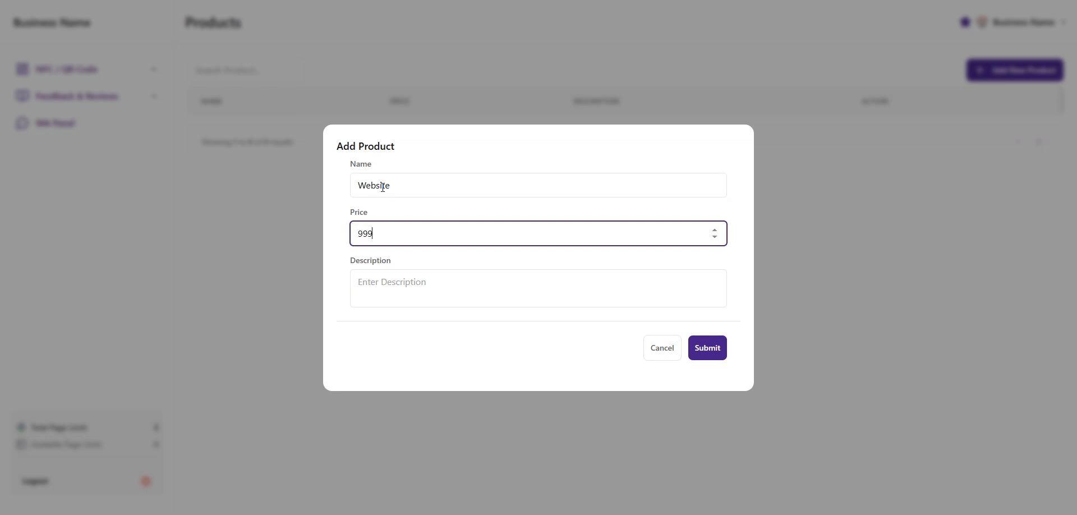
pyautogui.click(383, 277)
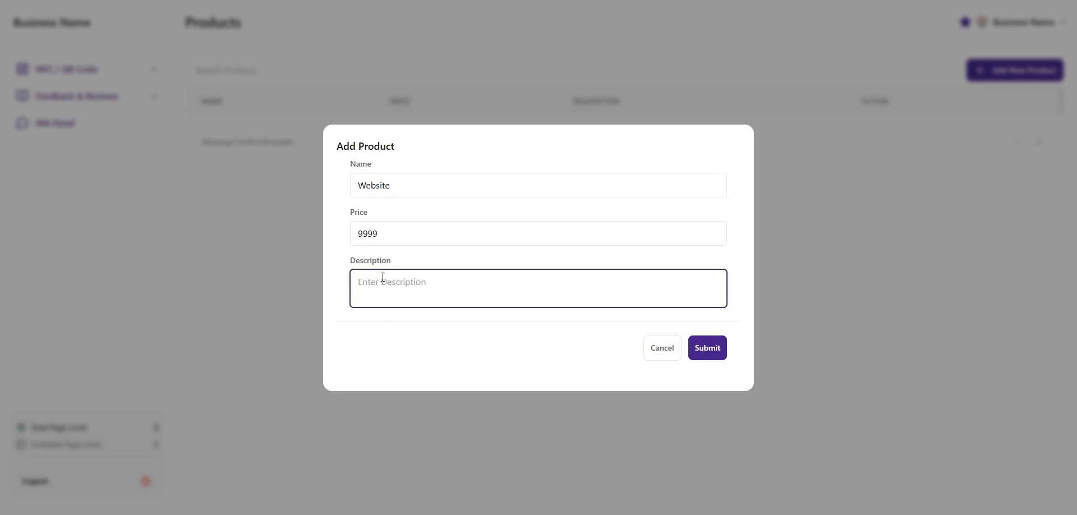
pyautogui.write('Informative Multipage websoteite')
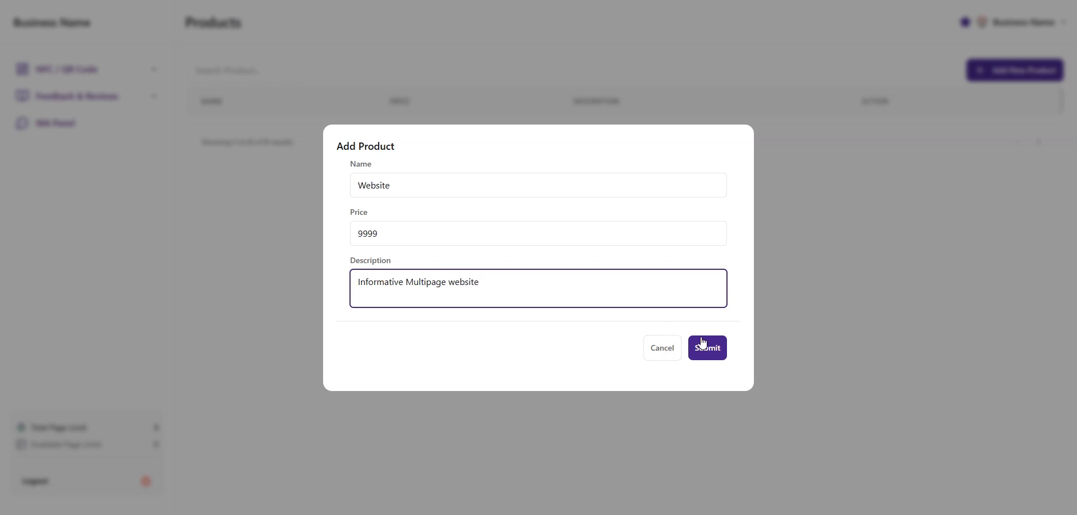
pyautogui.click(704, 346)
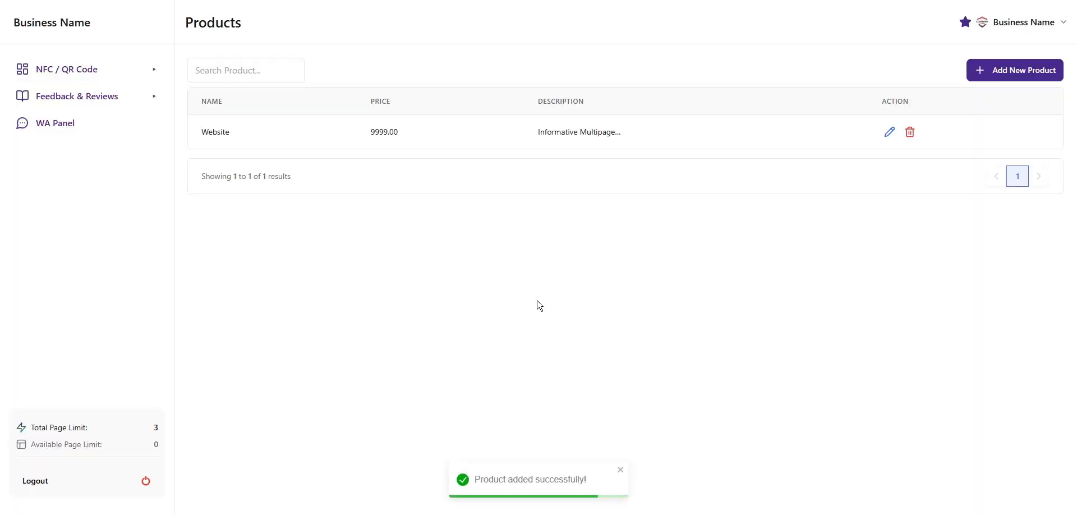
# - Add a second product named "Application" with price 14999 and description "Ecommerce app"
pyautogui.click(1033, 78)
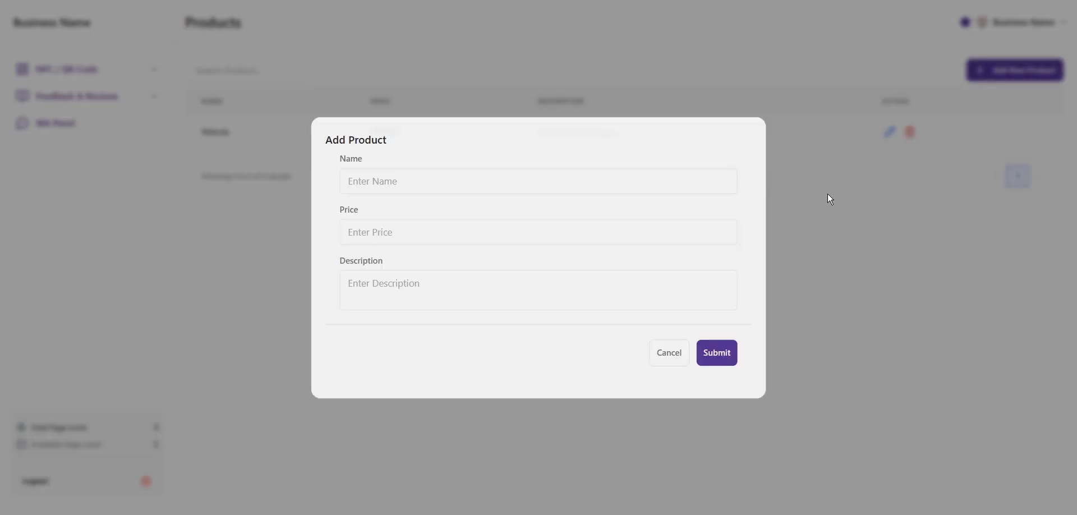
pyautogui.click(419, 186)
pyautogui.write('a')
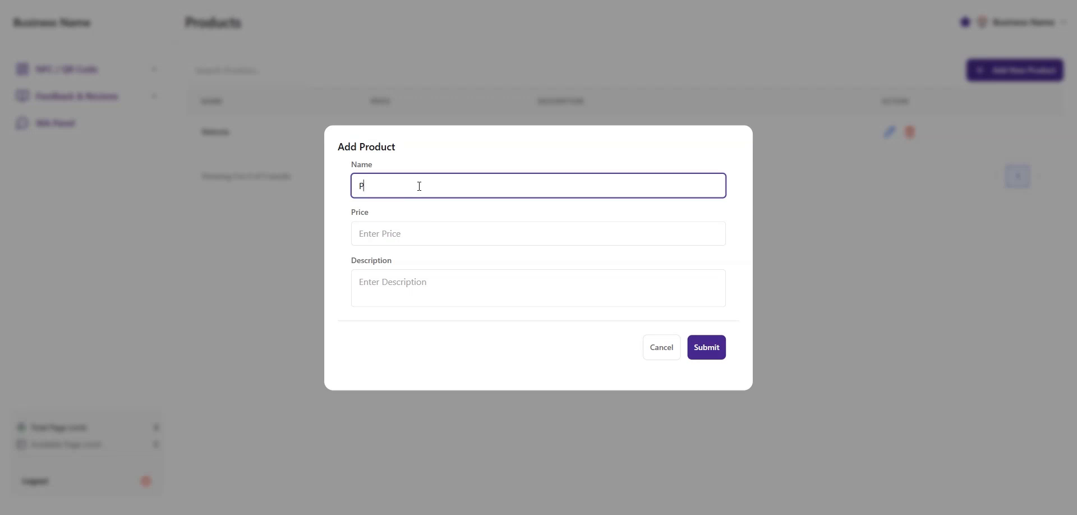
pyautogui.press('BackSpace')
pyautogui.write('Application')
pyautogui.press('Tab')
pyautogui.write('14999')
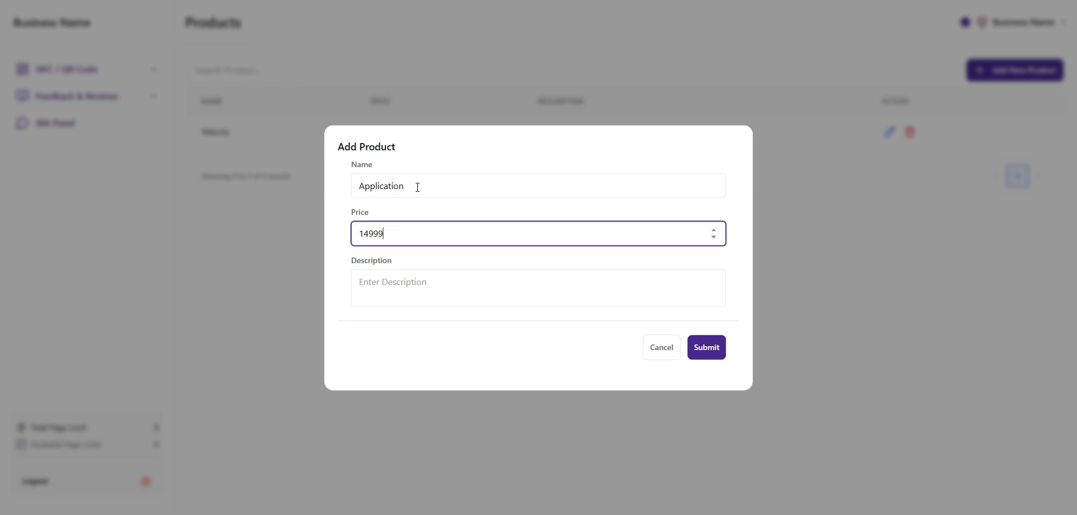
pyautogui.press('Tab')
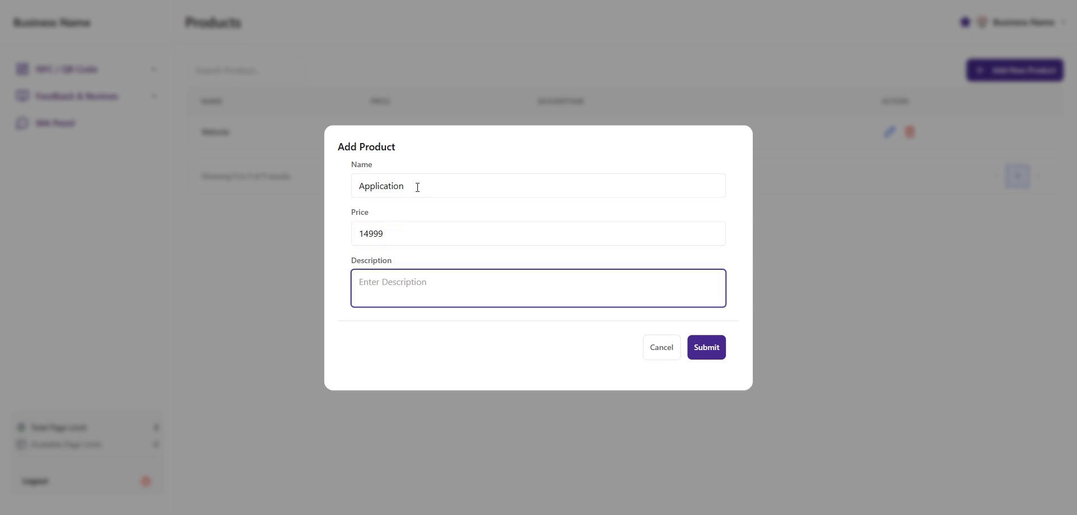
pyautogui.write('Ecommerce app')
pyautogui.click(711, 352)
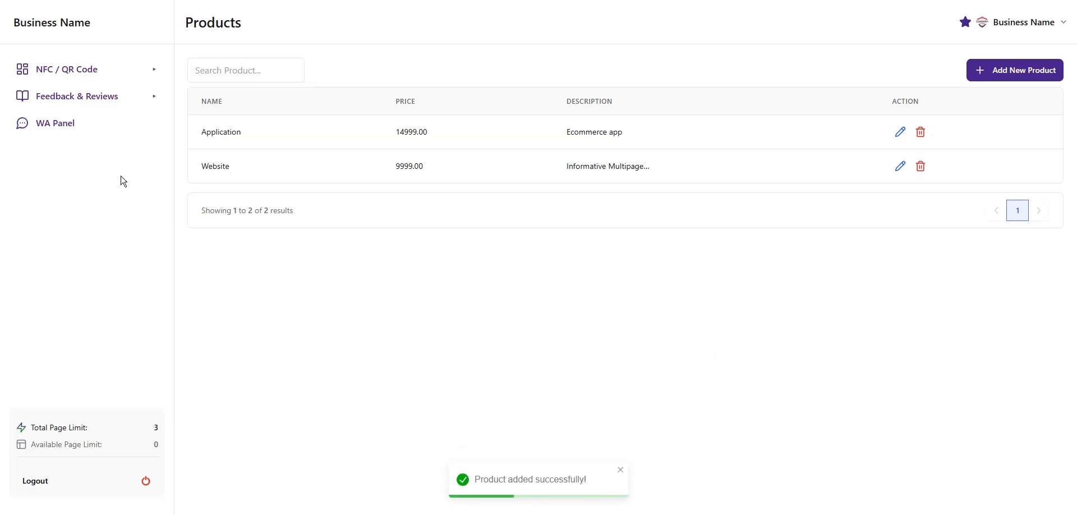
# - Enable the Product field for the customer feedback form in the Feedback & Reviews settings and save the settings
pyautogui.click(66, 99)
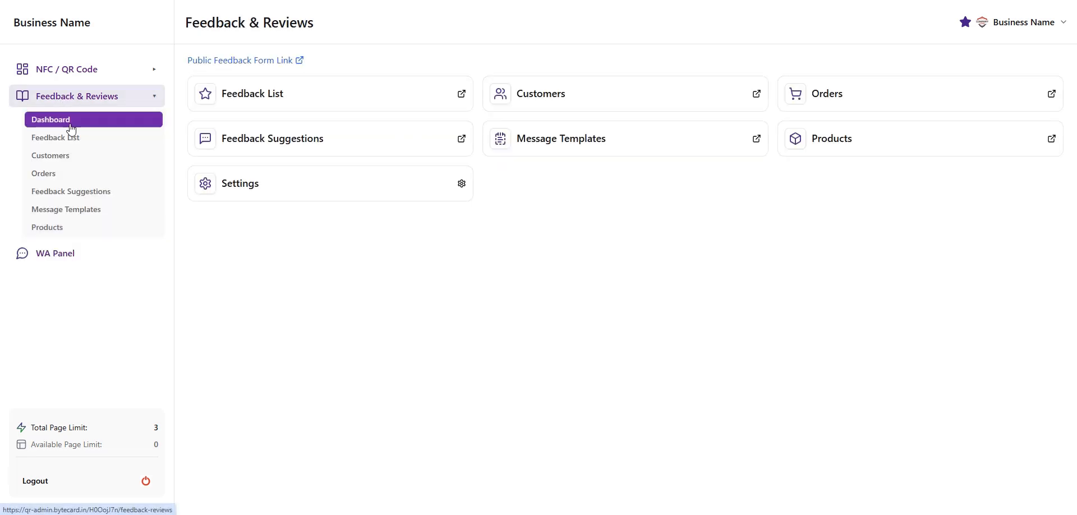
pyautogui.click(261, 194)
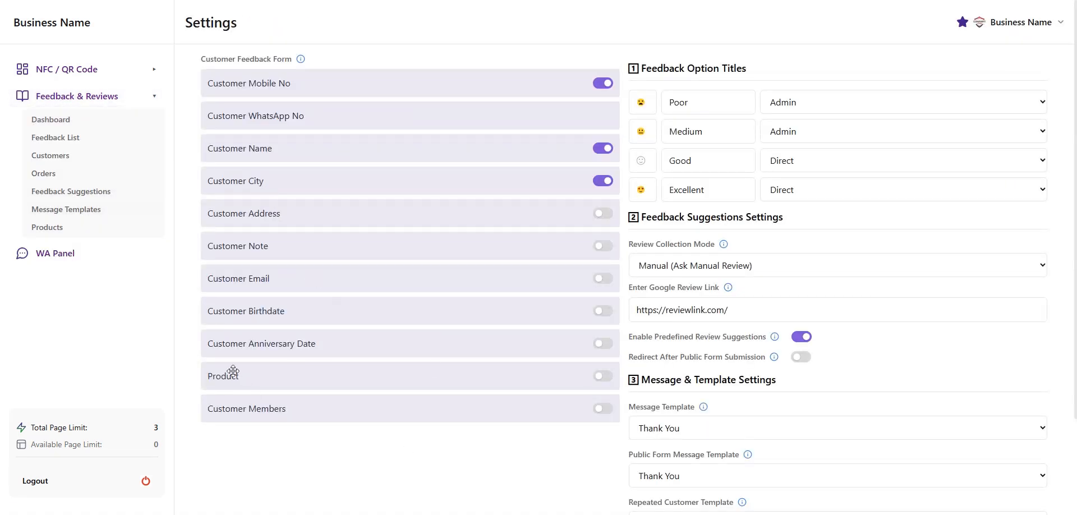
pyautogui.click(604, 380)
pyautogui.scroll(-2, 777, 371)
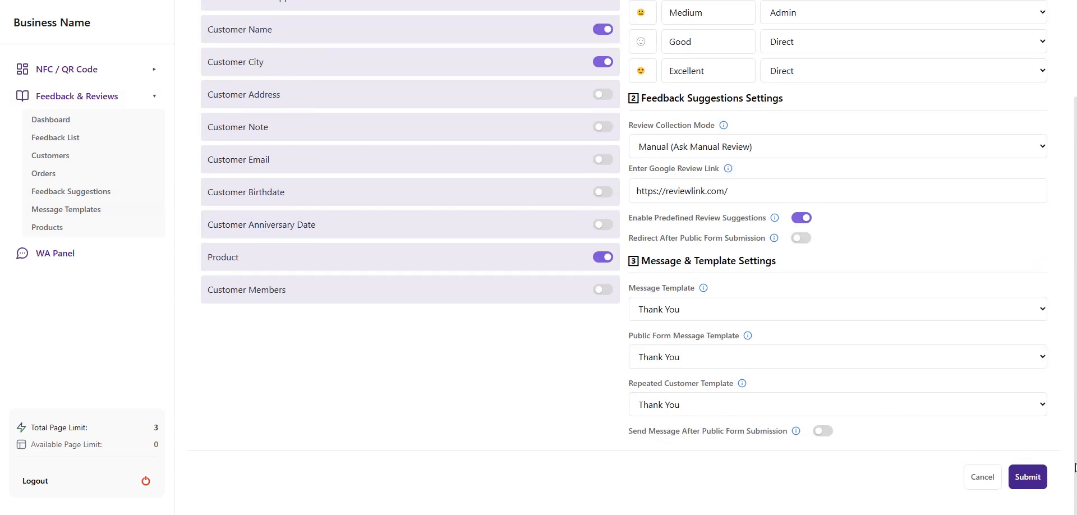
pyautogui.click(1028, 484)
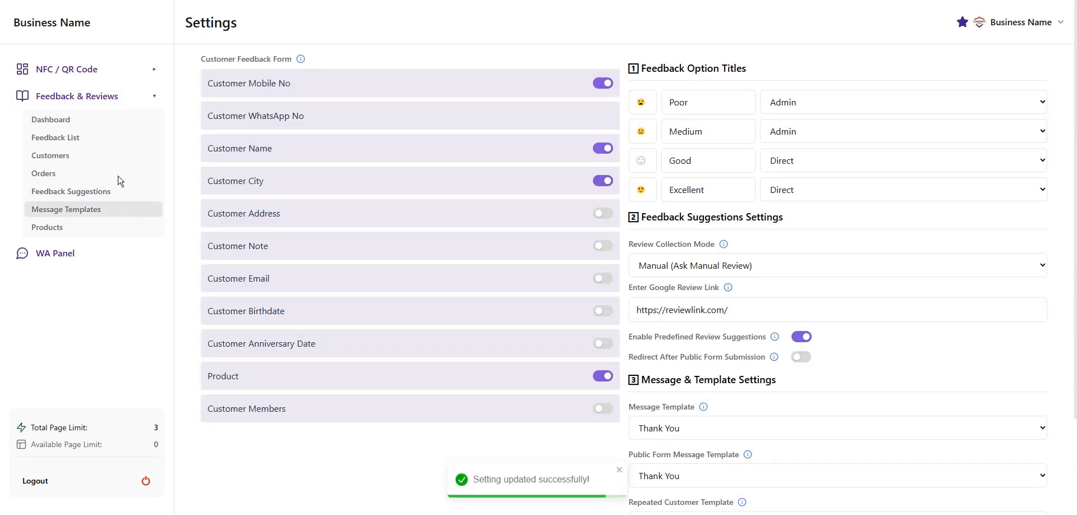
# - Start a new customer record in the Customer List and enter the customer's WhatsApp number
pyautogui.click(71, 157)
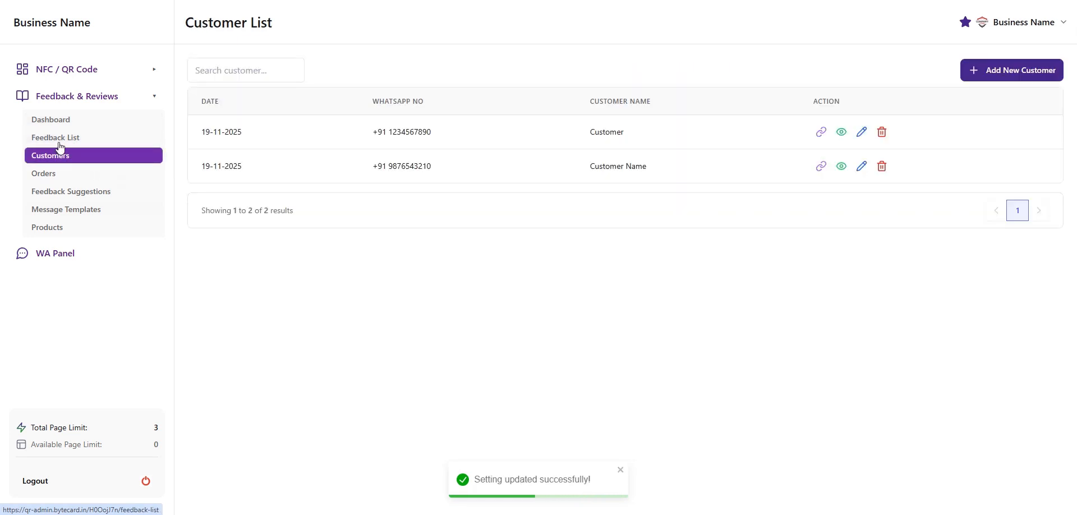
pyautogui.click(52, 119)
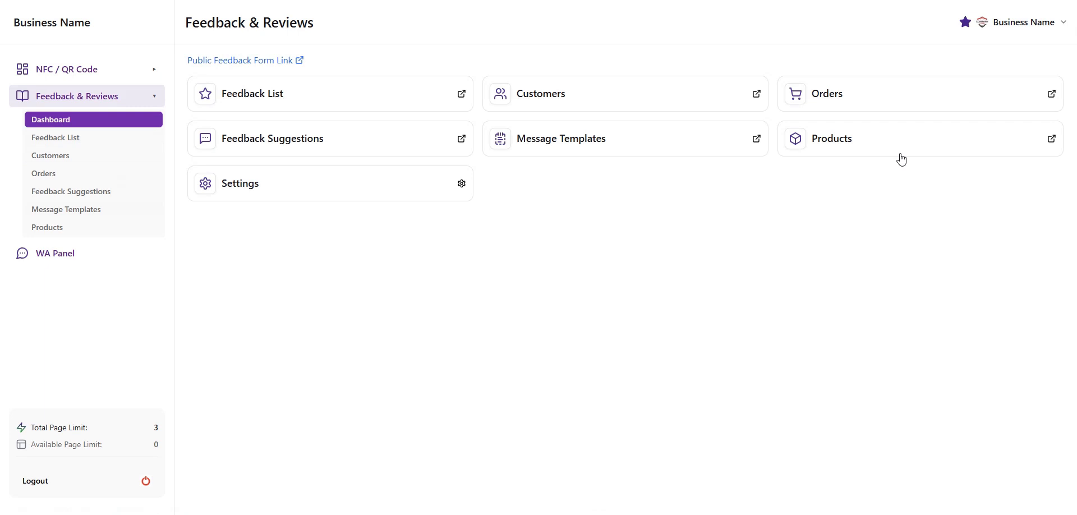
pyautogui.click(591, 99)
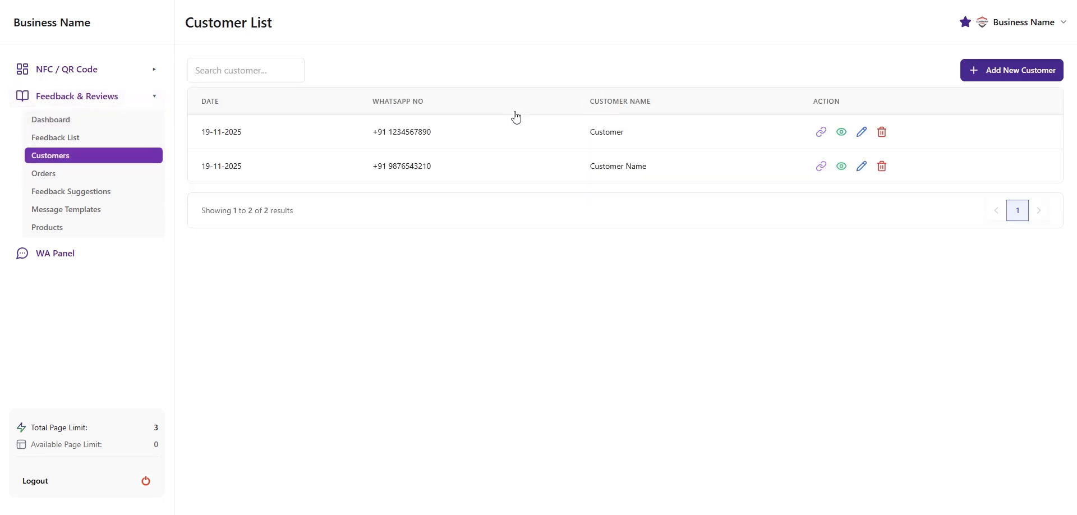
pyautogui.click(999, 73)
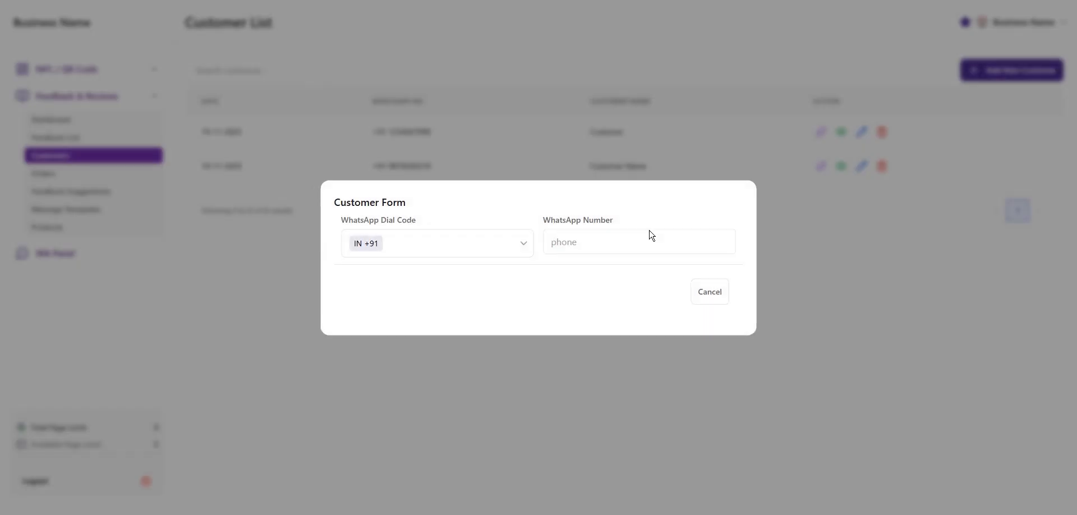
pyautogui.click(561, 241)
pyautogui.write('98563')
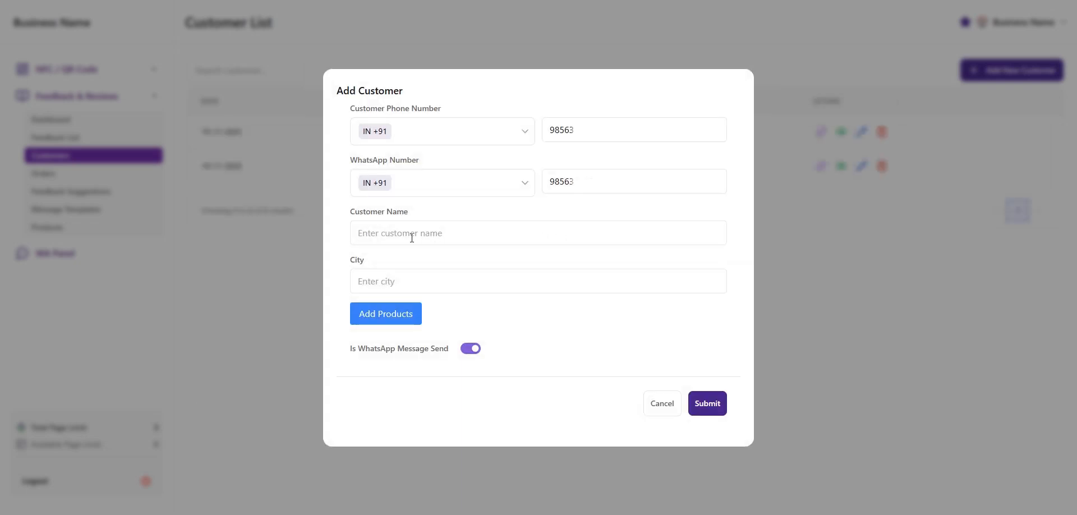
# - Fill in the customer's name and enter "City" as the city in the new customer record
pyautogui.click(412, 238)
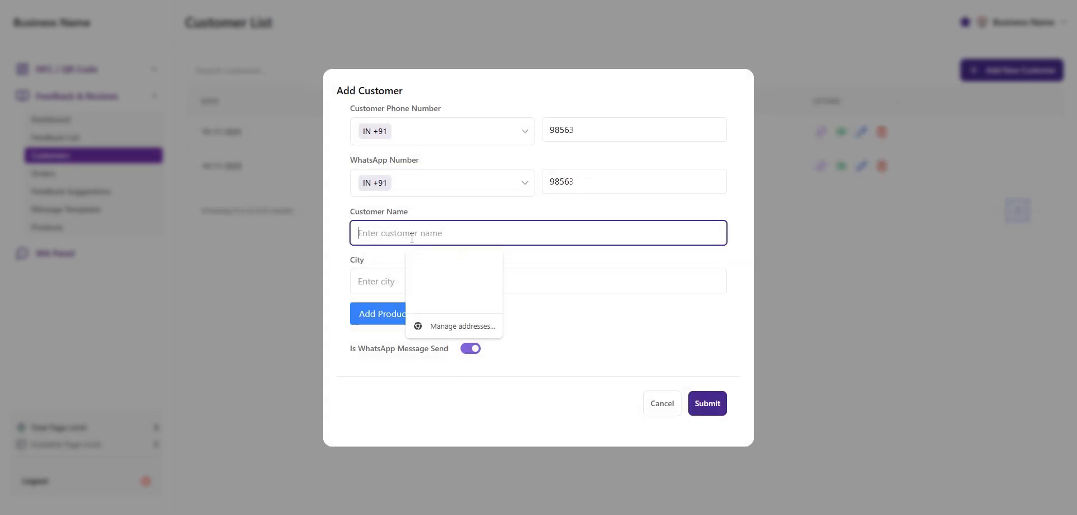
pyautogui.write('CLient ')
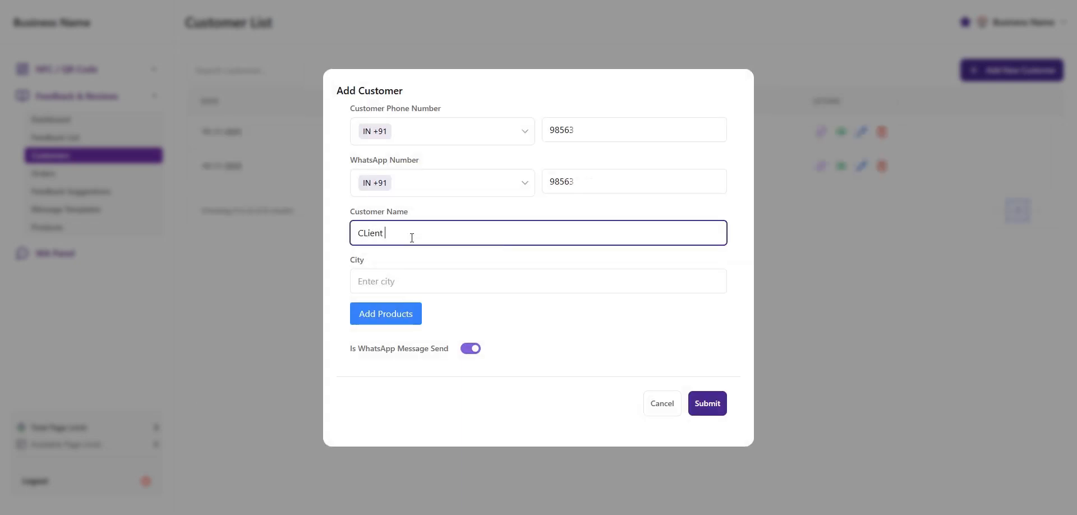
pyautogui.write('Name')
pyautogui.click(389, 275)
pyautogui.write('City')
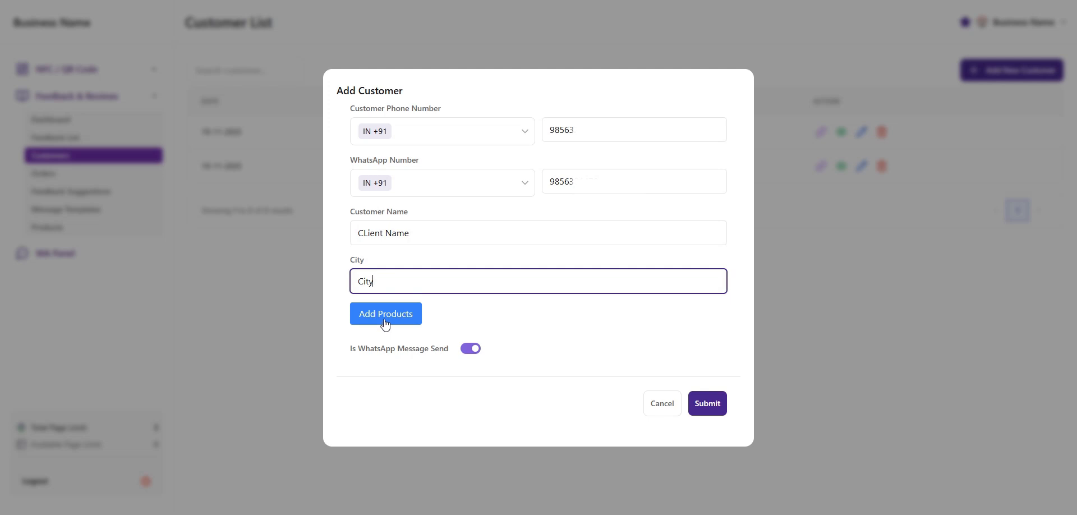
# - Add the Website and Application products to the new customer's order and save the product selection
pyautogui.click(385, 315)
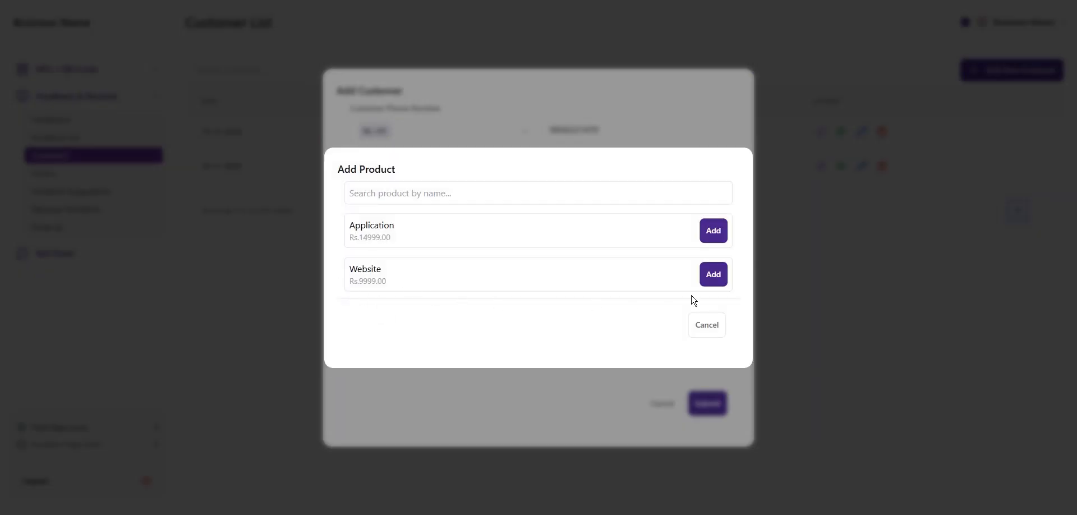
pyautogui.click(713, 275)
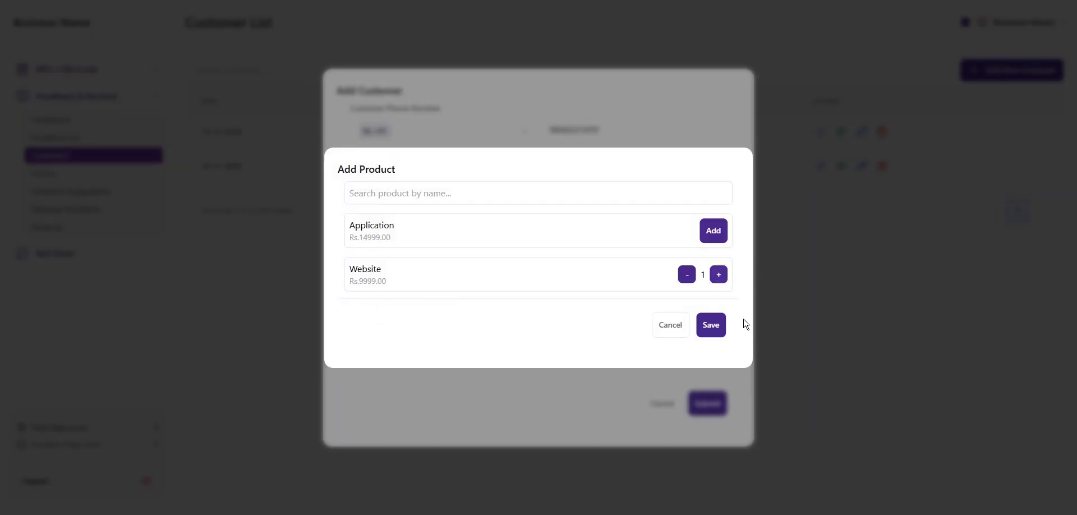
pyautogui.click(713, 230)
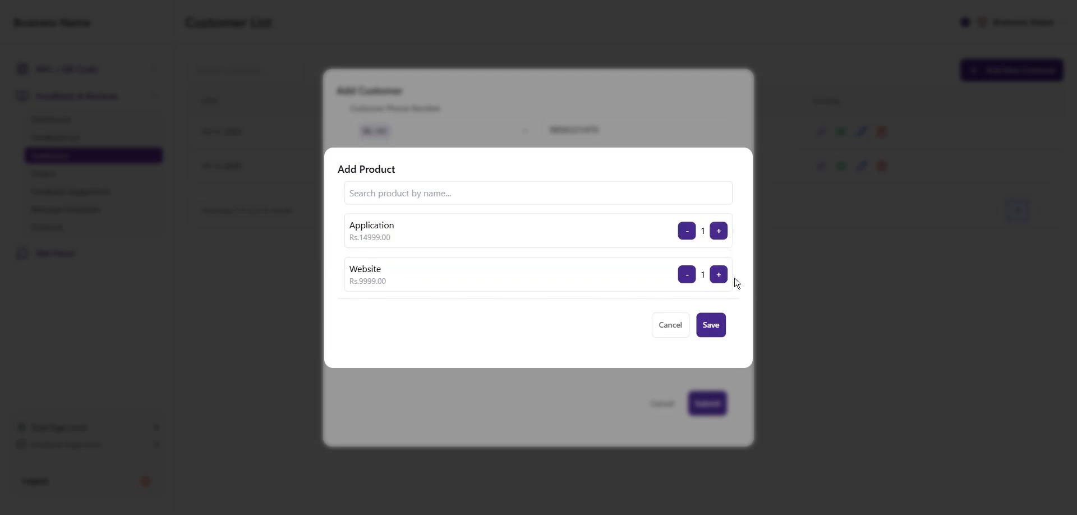
pyautogui.click(719, 231)
pyautogui.click(711, 331)
# - Remove the Application product from the new customer's order
pyautogui.scroll(-1, 527, 292)
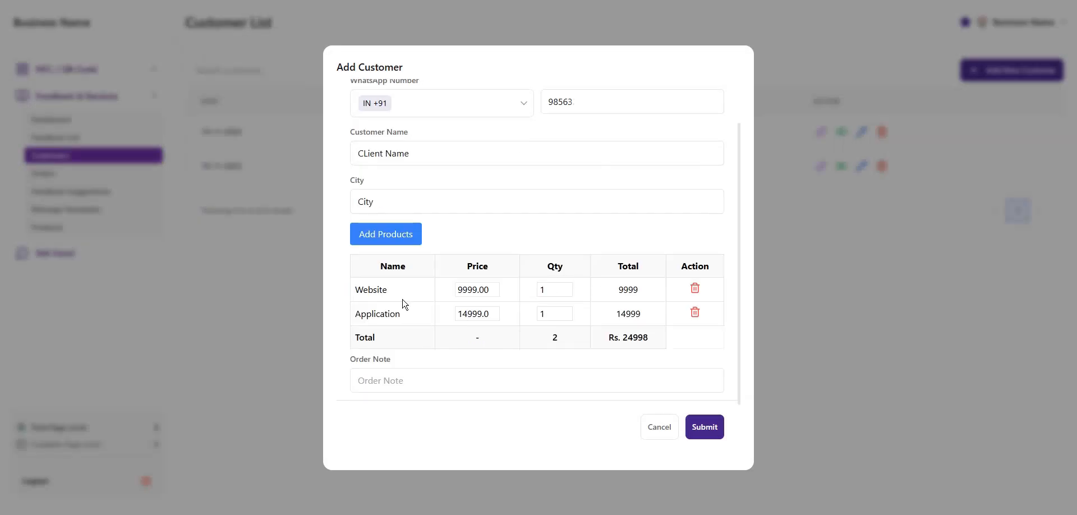
pyautogui.scroll(-1, 403, 303)
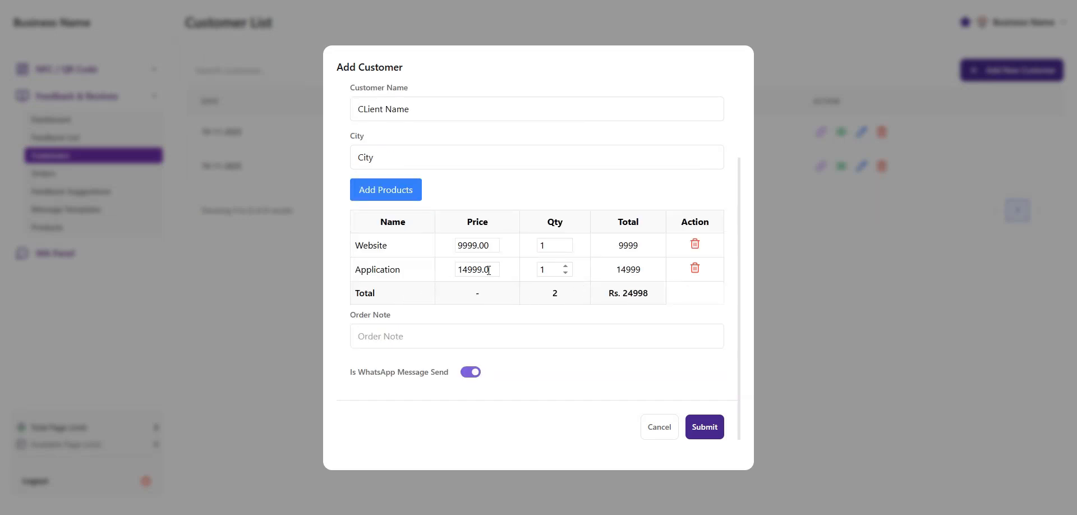
pyautogui.click(695, 268)
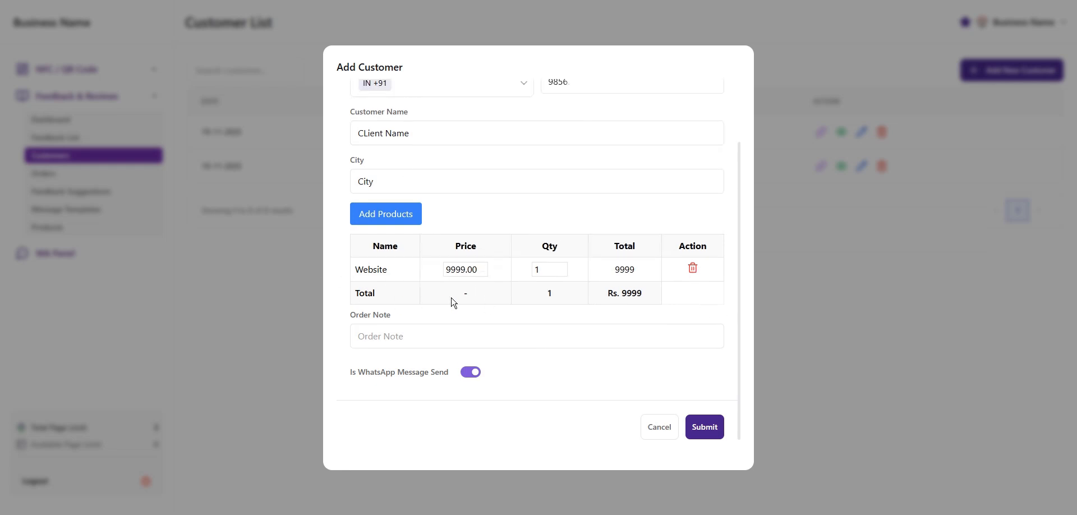
# - Try a quantity of 2 for the Website product and set it back to 1
pyautogui.doubleClick(535, 270)
pyautogui.write('2')
pyautogui.hotkey('ctrl', 'a')
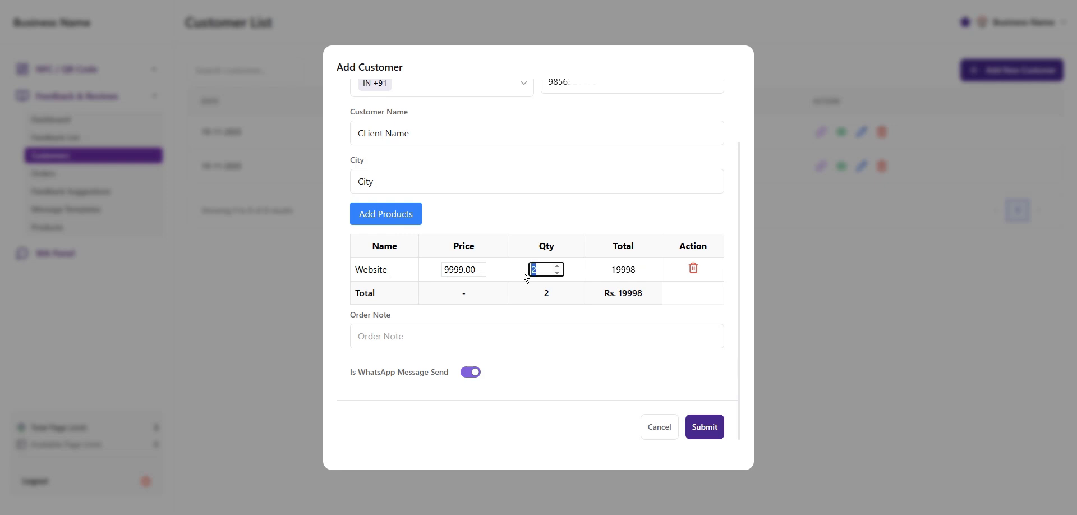
pyautogui.write('1')
pyautogui.click(532, 315)
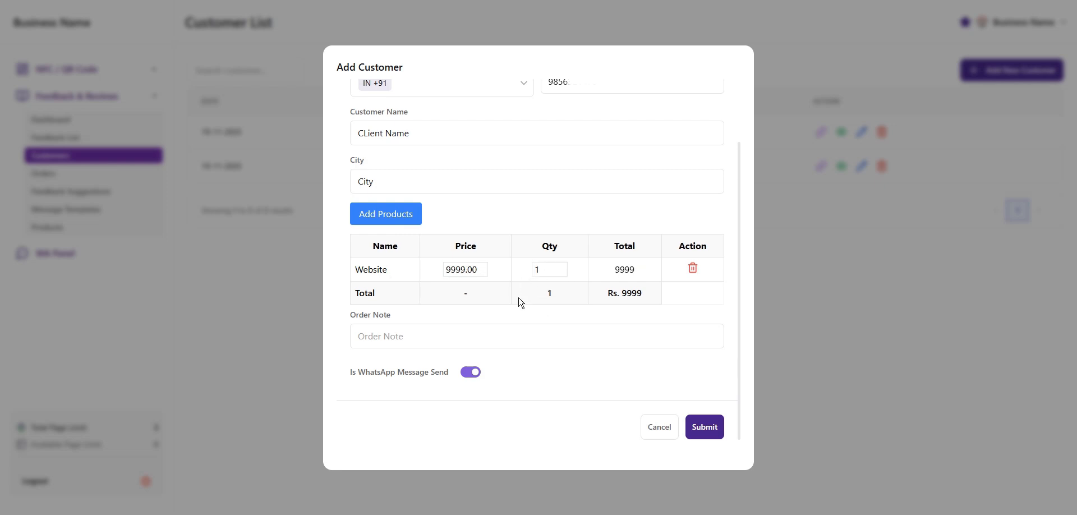
# - Enter "Website" as the order note and submit the new customer record
pyautogui.click(382, 337)
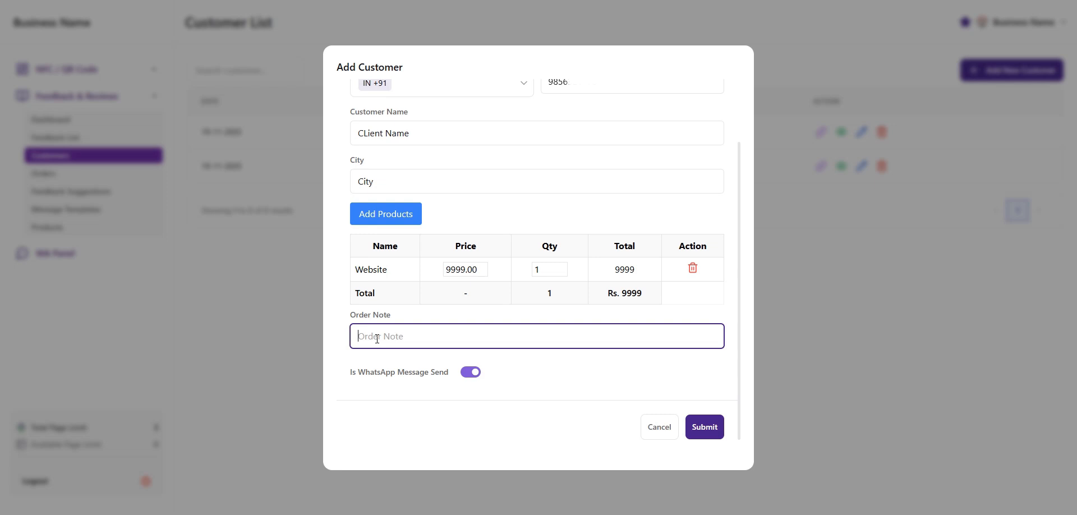
pyautogui.write('Welc')
pyautogui.press('BackSpace')
pyautogui.press('BackSpace')
pyautogui.write('bsite')
pyautogui.click(716, 435)
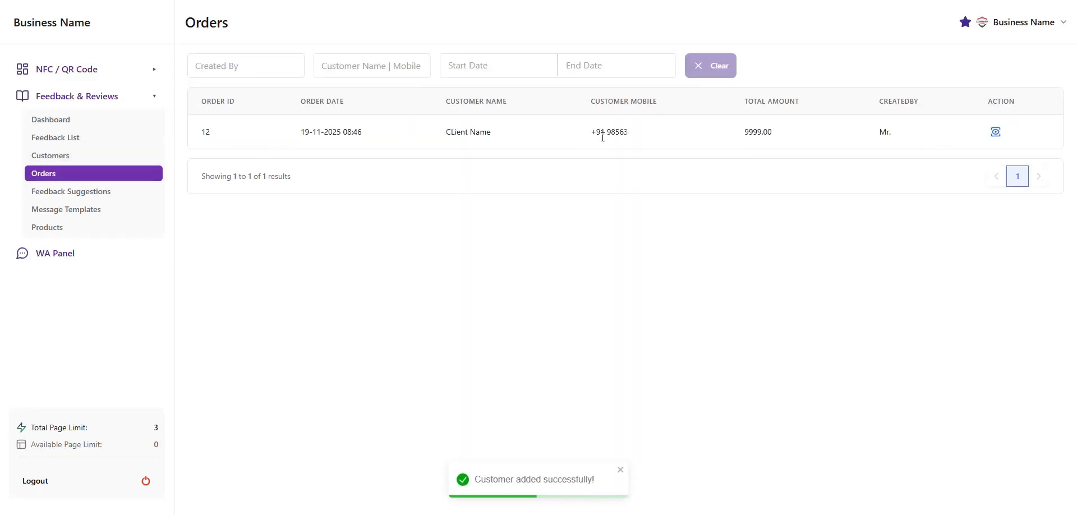
# - View the new customer's product order details and examine the Orders list with its customer and date filters
pyautogui.click(996, 132)
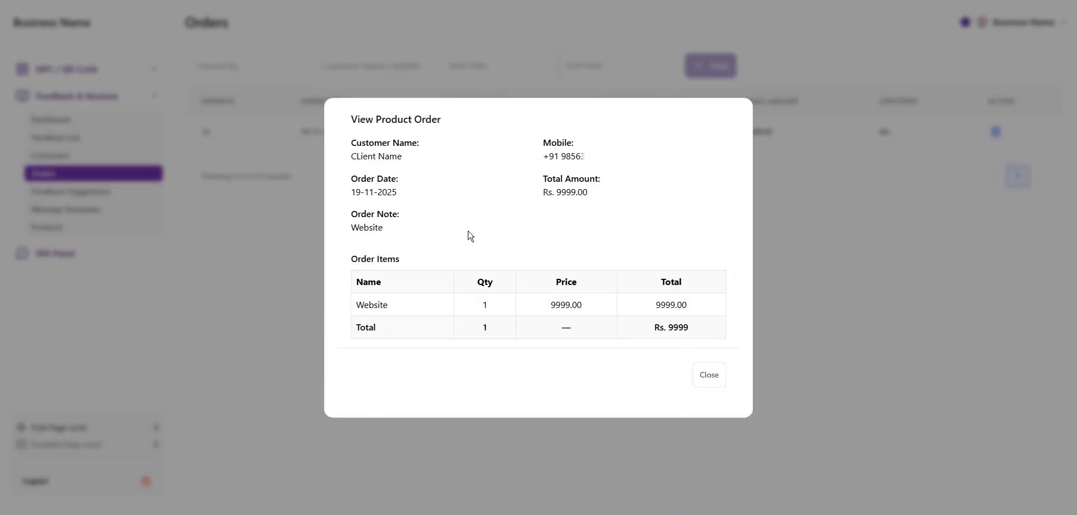
pyautogui.click(714, 379)
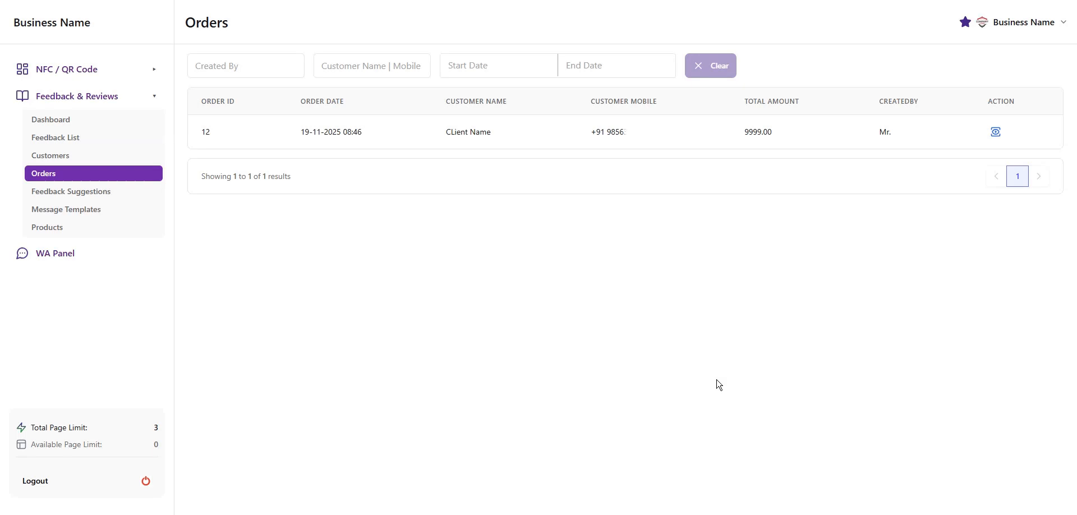
pyautogui.click(89, 120)
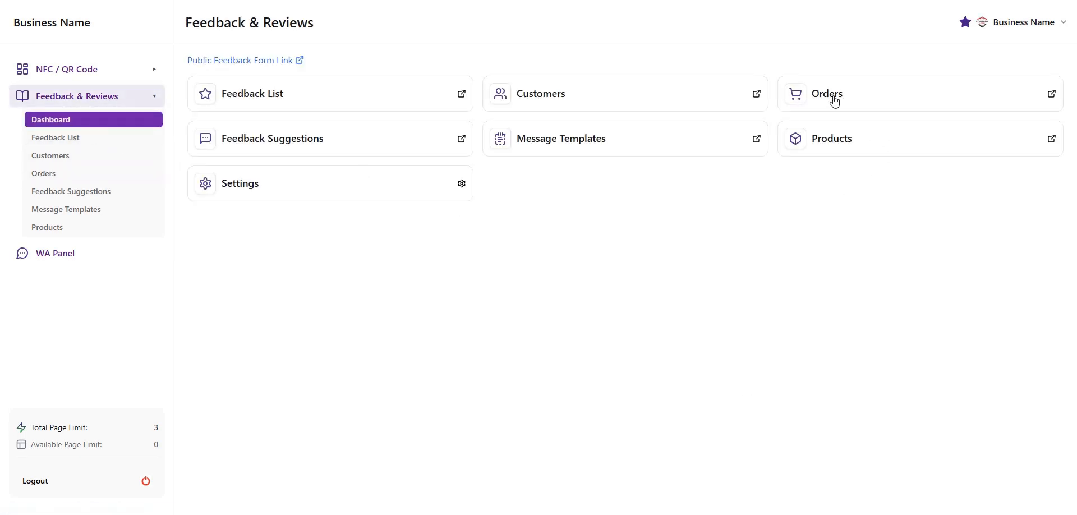
pyautogui.click(835, 102)
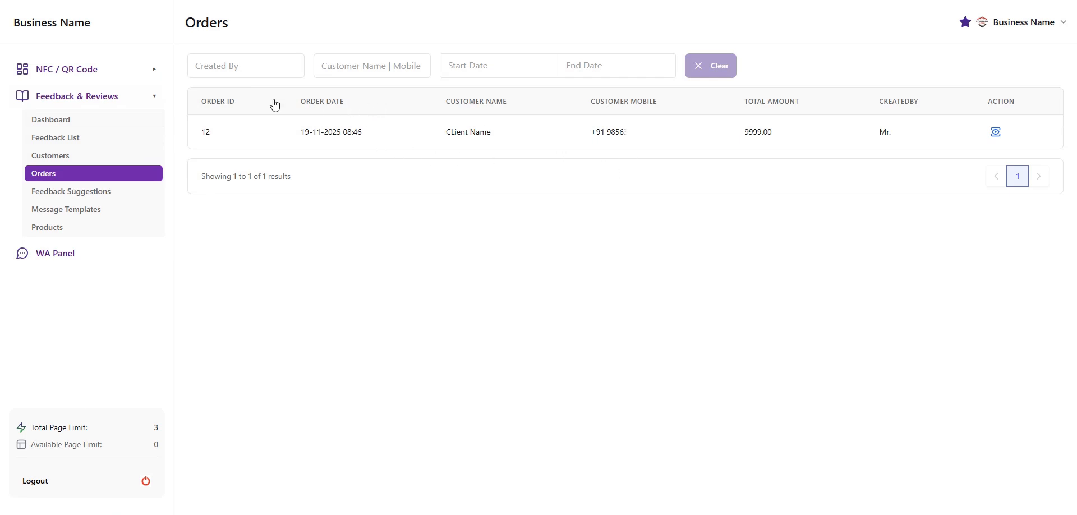
pyautogui.click(348, 64)
pyautogui.click(481, 64)
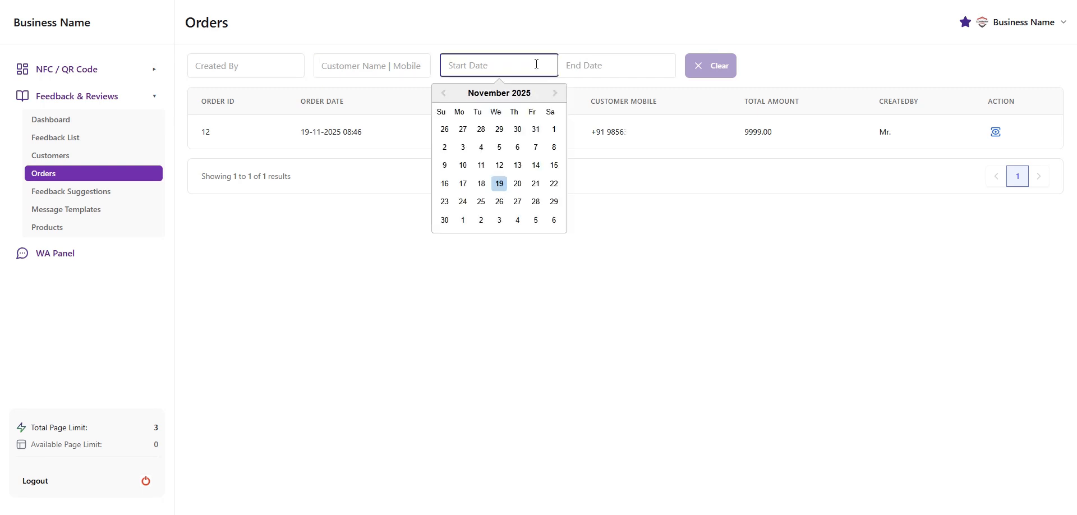
pyautogui.click(657, 253)
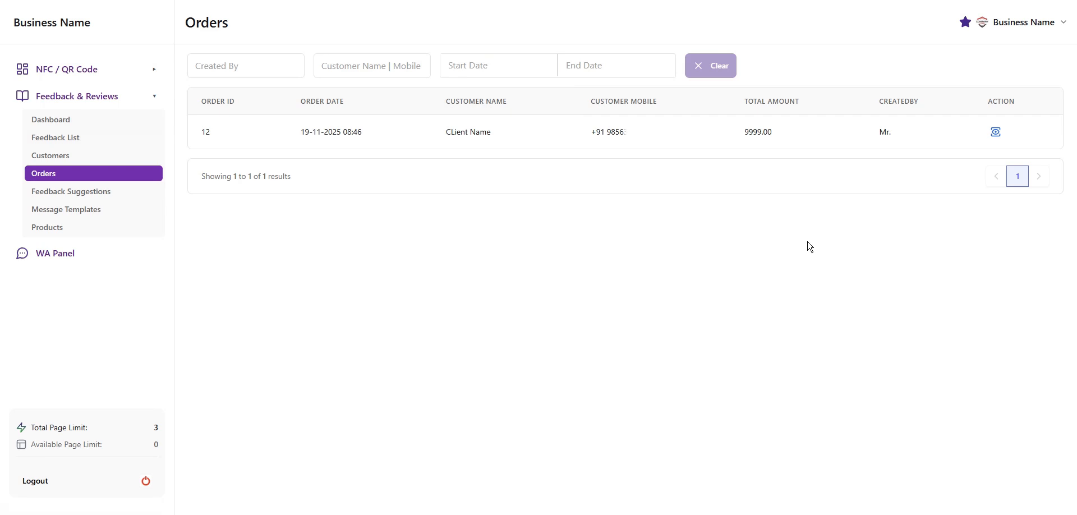
pyautogui.click(90, 124)
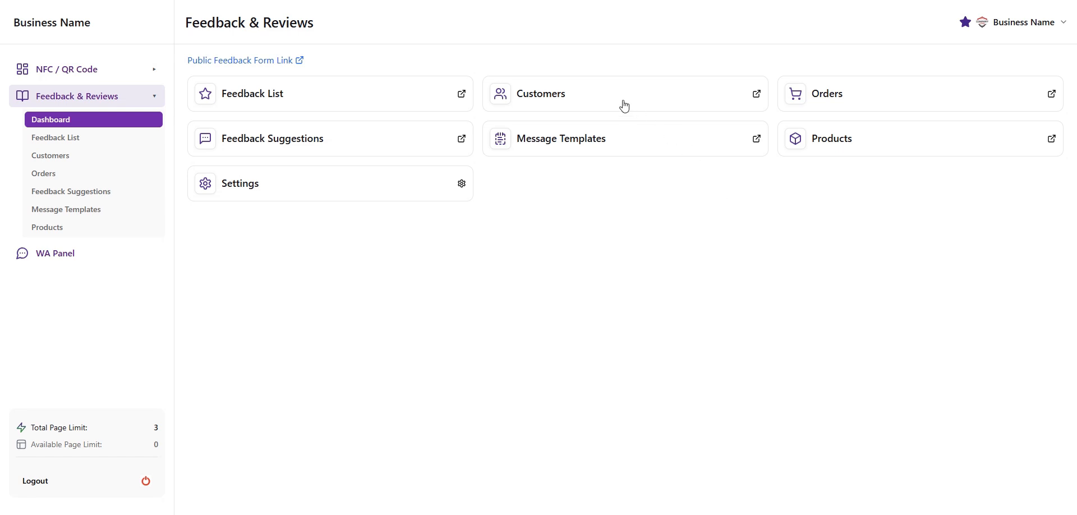
pyautogui.click(853, 107)
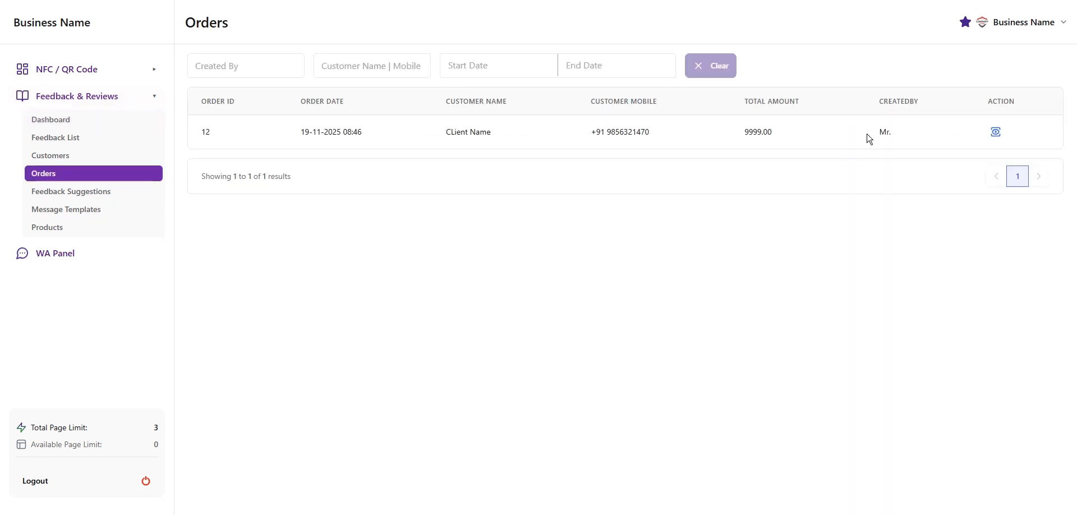
# - Enable Redirect After Public Form Submission in the Feedback & Reviews settings
pyautogui.click(106, 121)
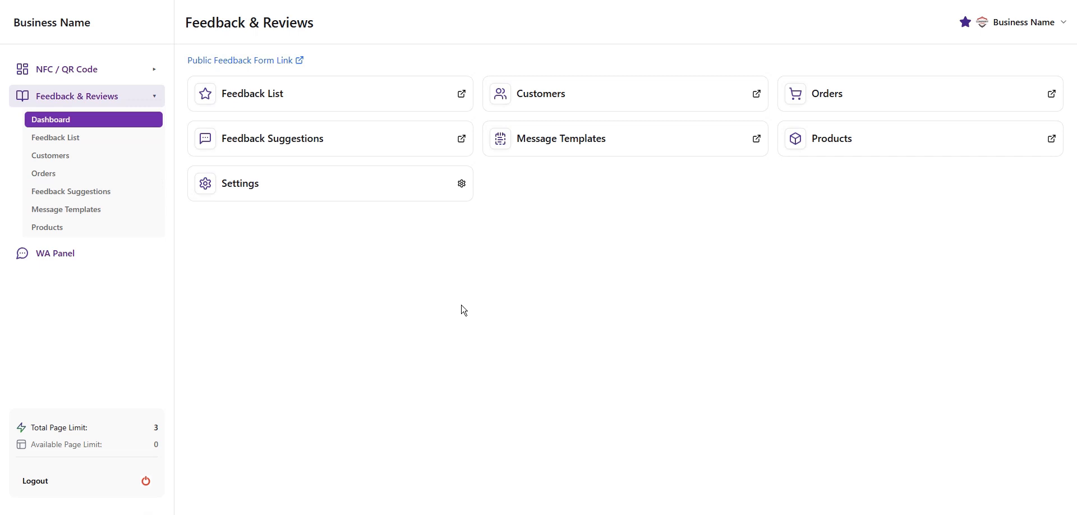
pyautogui.click(259, 193)
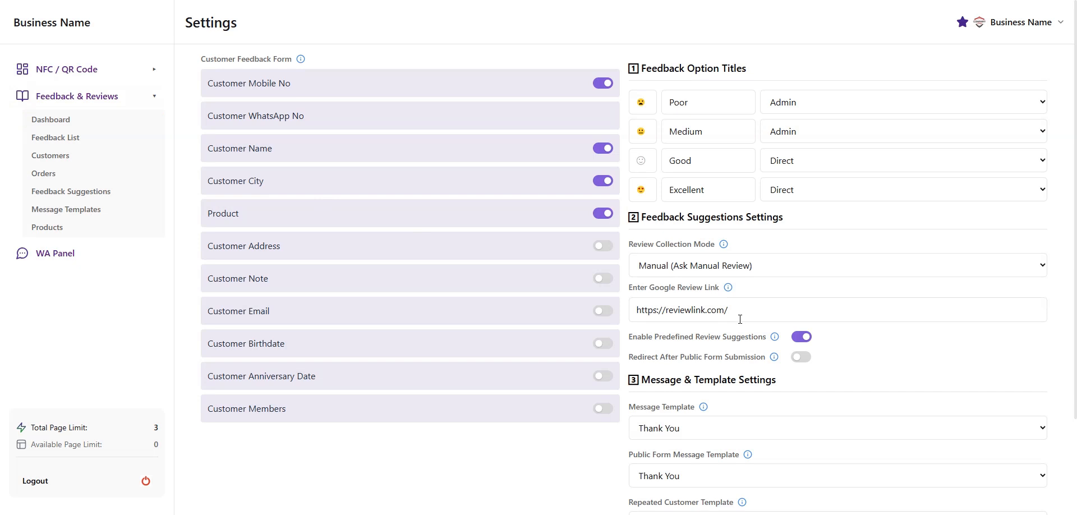
pyautogui.scroll(-1, 718, 337)
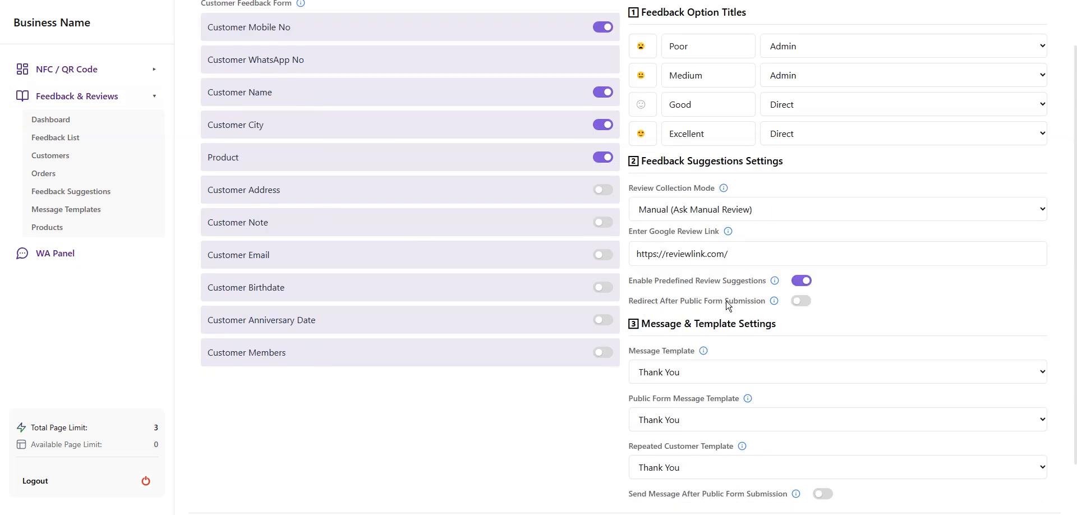
pyautogui.click(804, 304)
# - Toggle Send Message After Public Form Submission, save the settings and return to the Feedback & Reviews dashboard
pyautogui.scroll(-2, 830, 336)
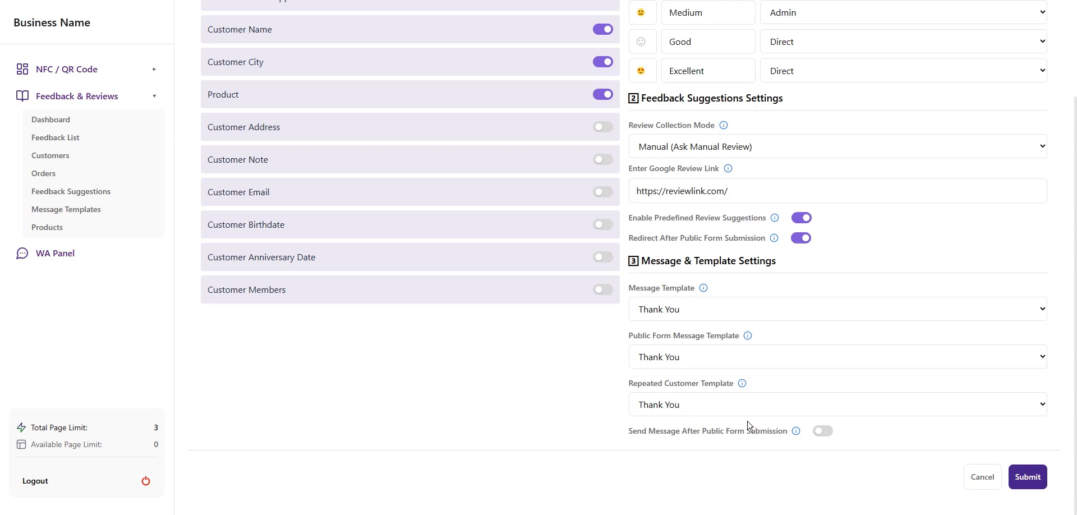
pyautogui.click(820, 434)
pyautogui.click(825, 441)
pyautogui.click(824, 440)
pyautogui.click(1017, 477)
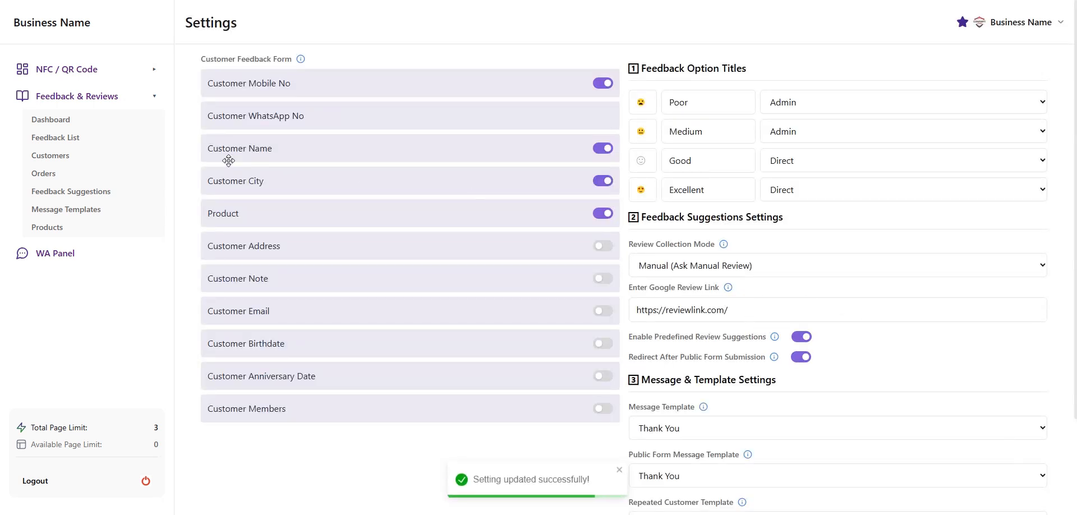
pyautogui.click(52, 119)
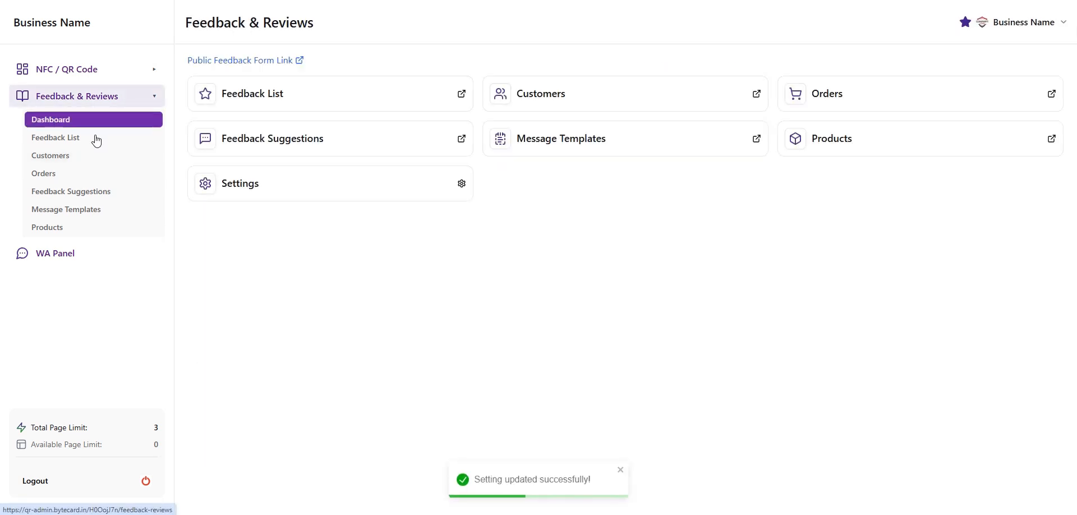